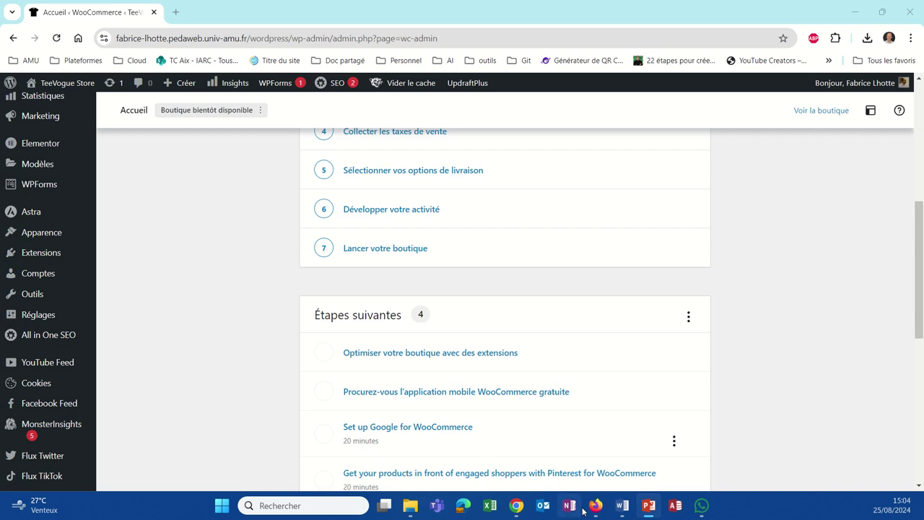
Step: Switch to Firefox, reload the TeeVogue Store home page and look through it down to the customer reviews
click(596, 506)
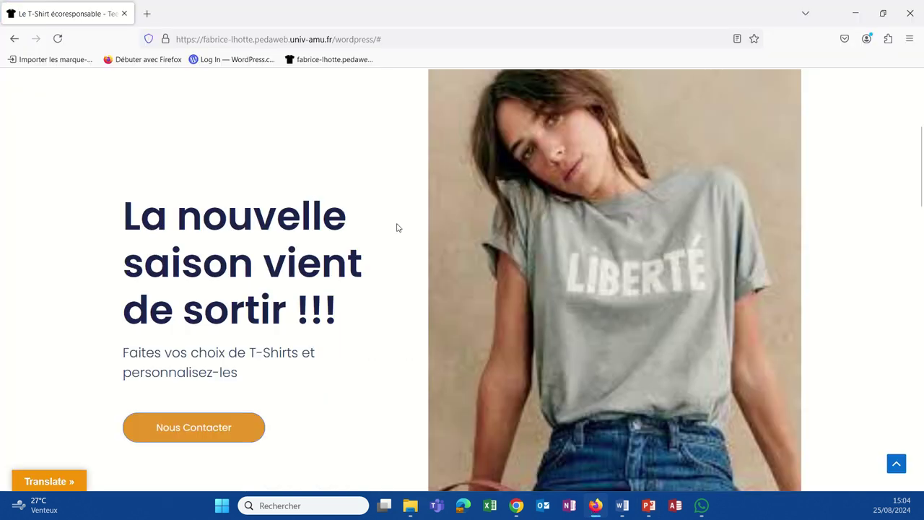
click(58, 39)
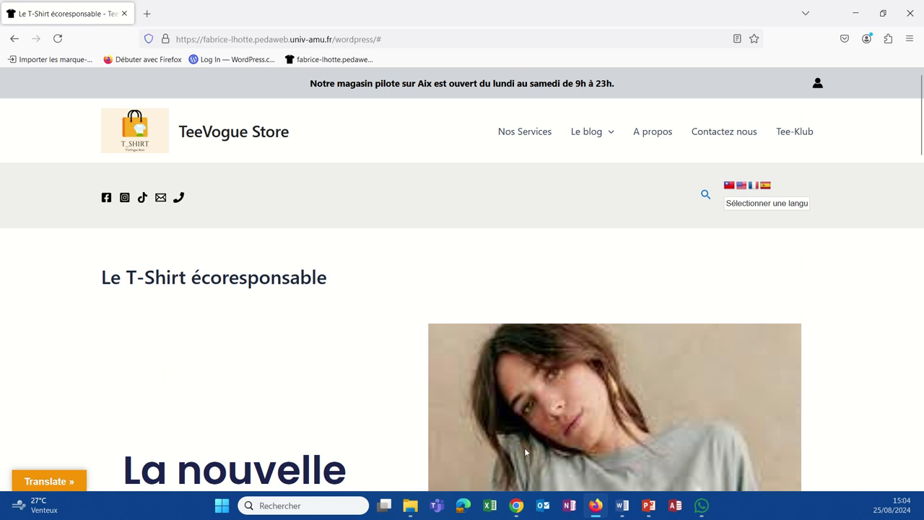
scroll(458, 461, down, 15)
scroll(458, 466, down, 1)
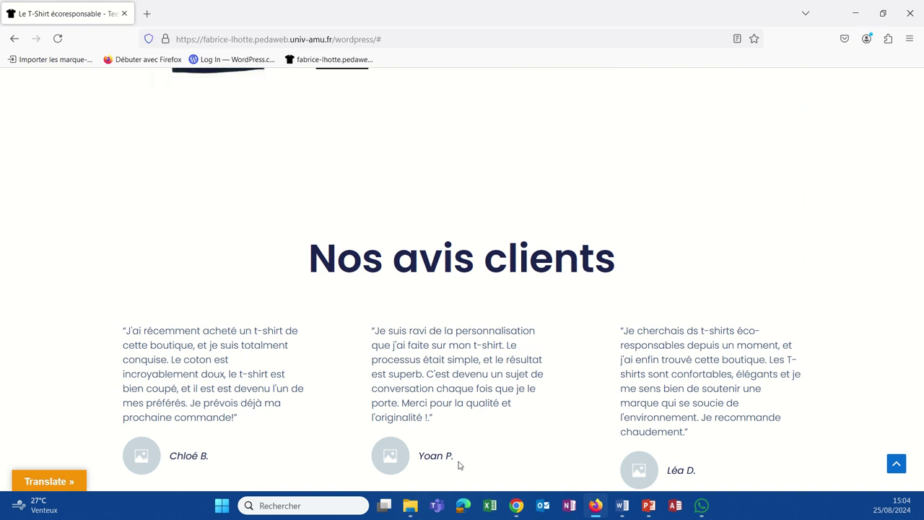
Step: Switch back to the WordPress admin in Chrome and start adding a new product
mouse_move(516, 506)
click(535, 482)
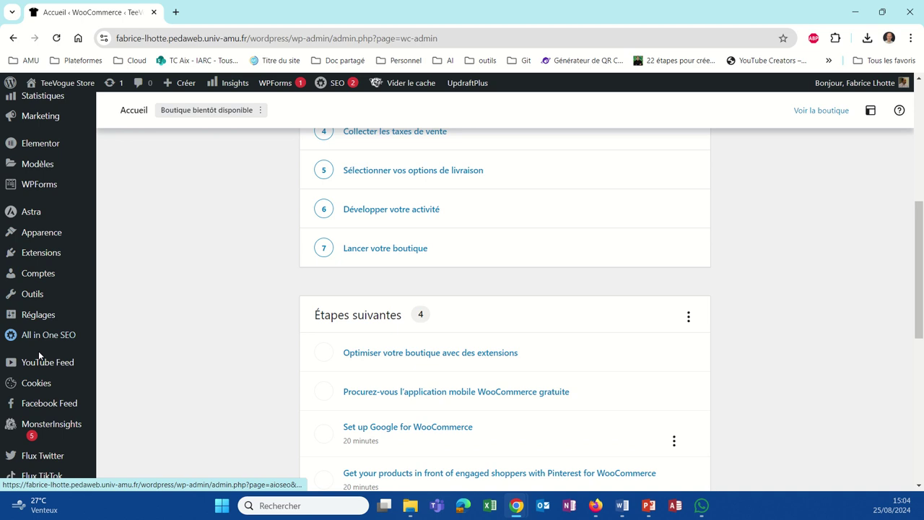
scroll(40, 368, down, 1)
scroll(41, 383, down, 3)
scroll(41, 383, up, 9)
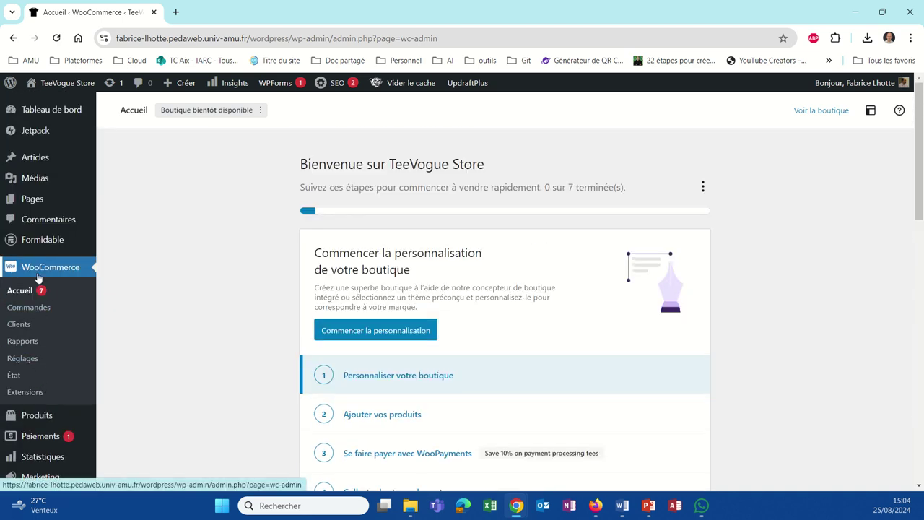
mouse_move(23, 429)
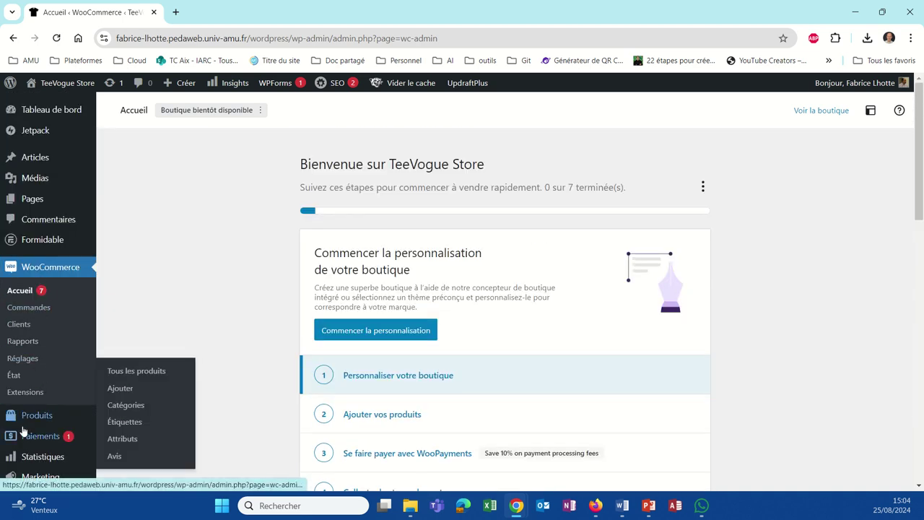
click(128, 390)
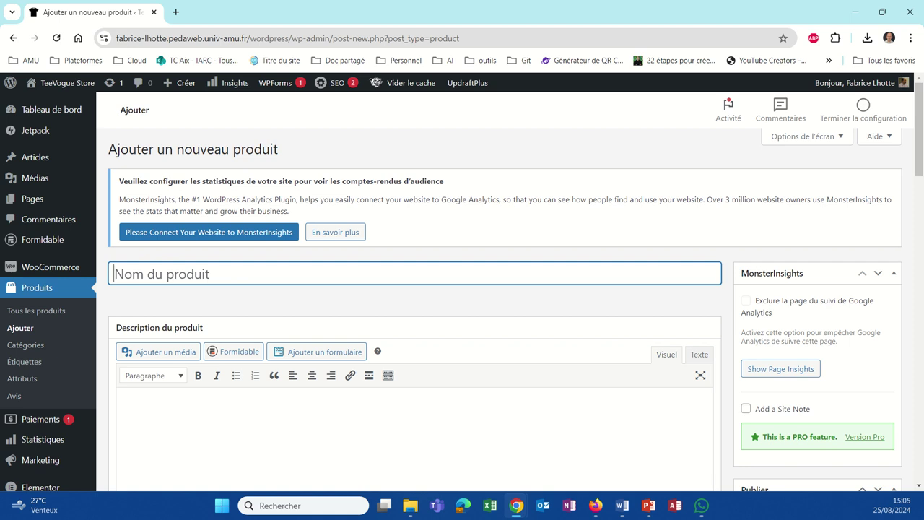
Step: Name the product "T-shirt Col Rond en Coton Bio Ultra Doux - Édition Limitée", taking the text from the Word document
key(alt+Tab)
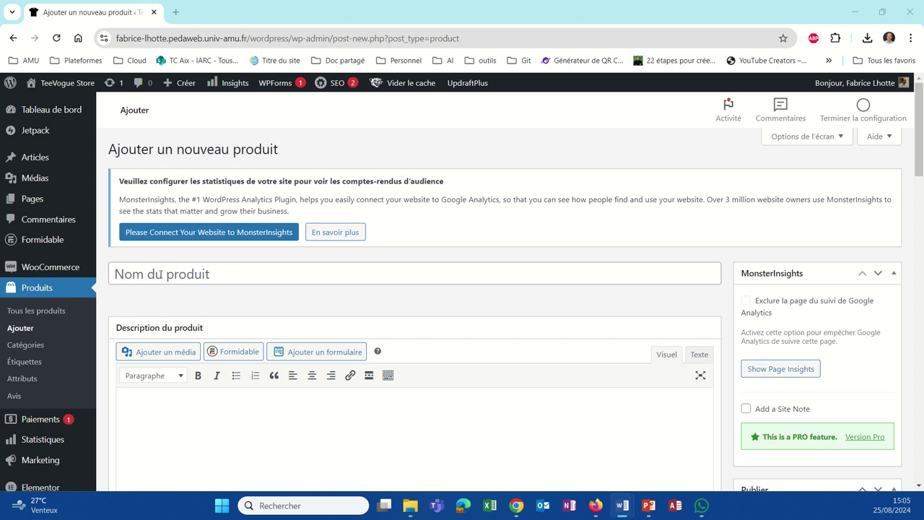
click(152, 274)
text(T-shirt Col Rond en Coton Bio Ultra Doux - Édition Limitée)
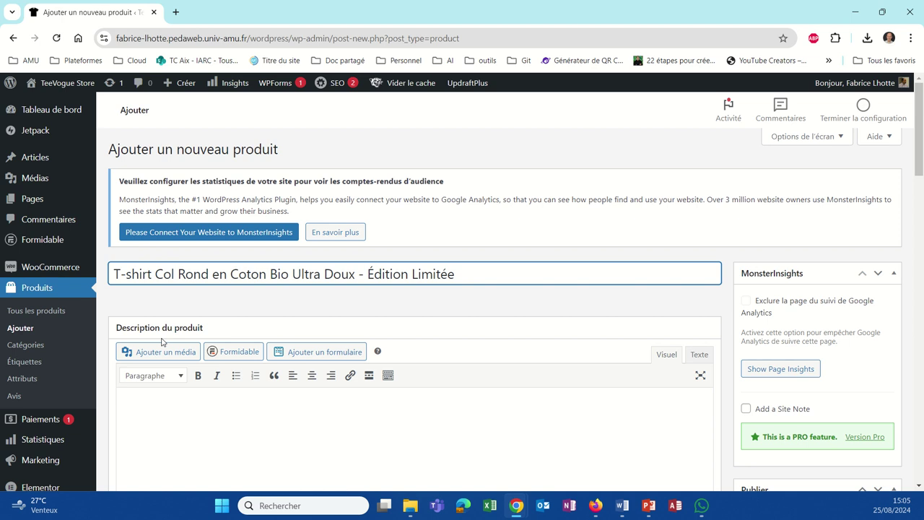
Step: Add the introductory paragraph from Word, beginning "Découvrez le summum du confort et de la durabilité", to the product description
click(206, 418)
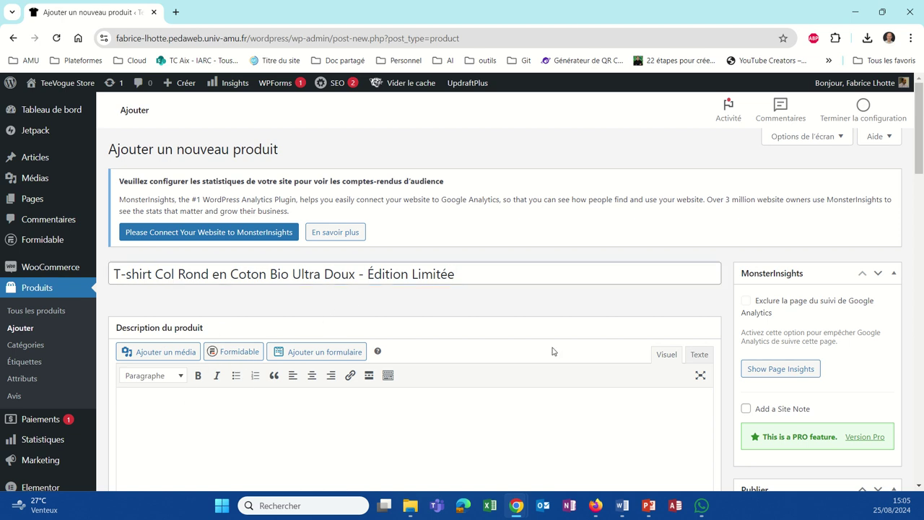
click(623, 505)
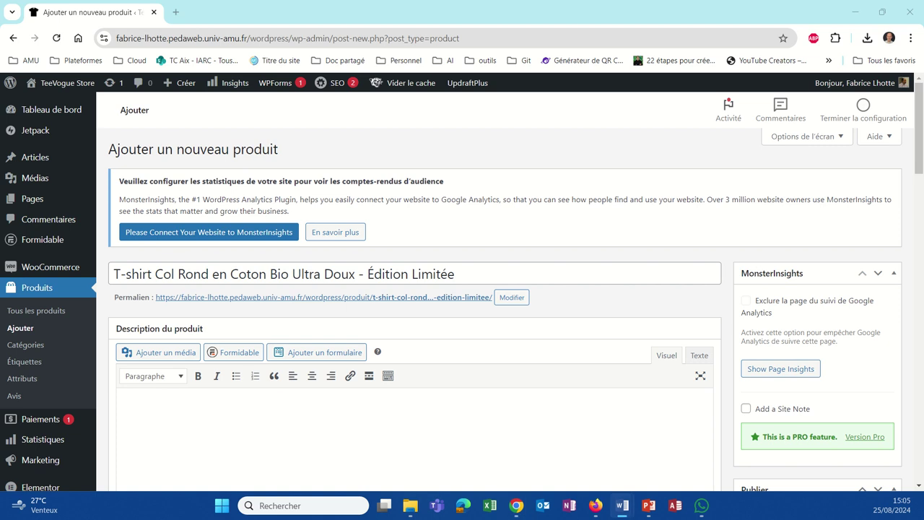
click(139, 411)
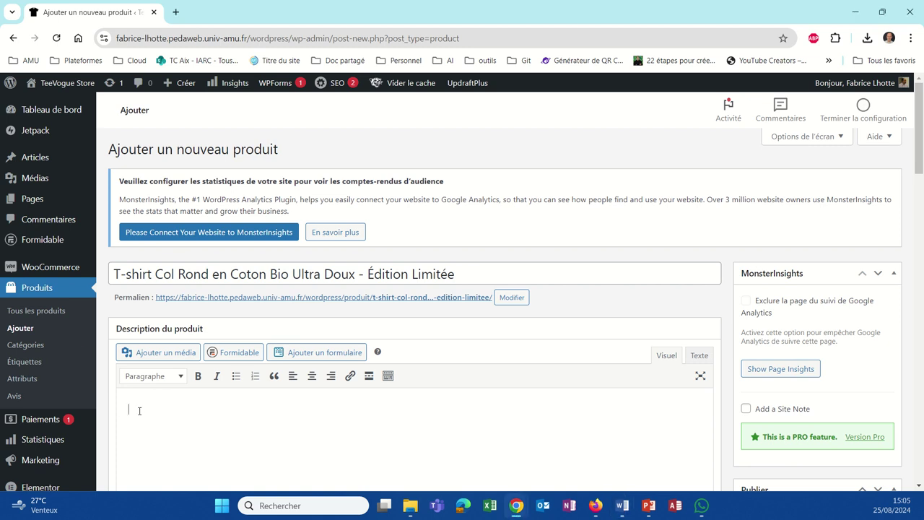
text(Découvrez le summum du confort et de la durabilité avec notre T-shirt Col Rond en Coton Bio Ultra Doux, une édition limitée conçue pour les amoureux de la nature et de la mode responsable.)
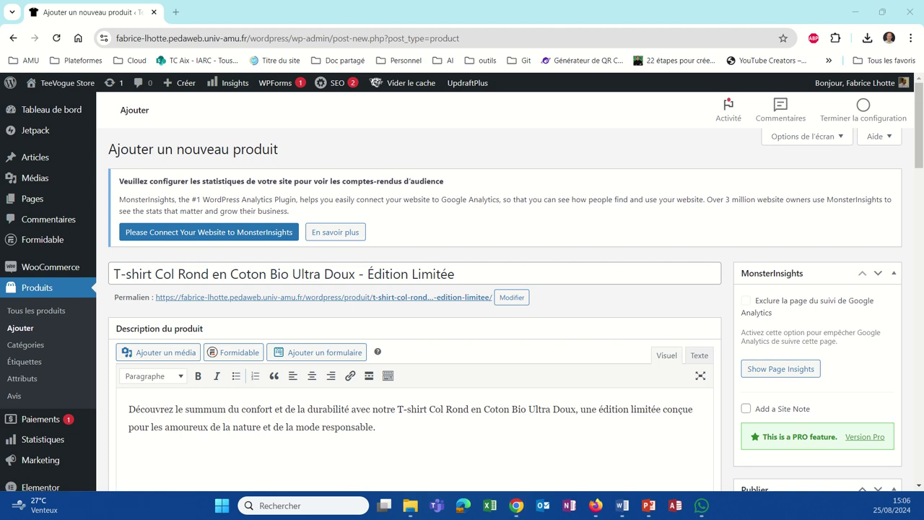
Step: Paste the rest of the sales text, from the features to the closing call to buy, below the introduction in the product description
scroll(415, 325, down, 12)
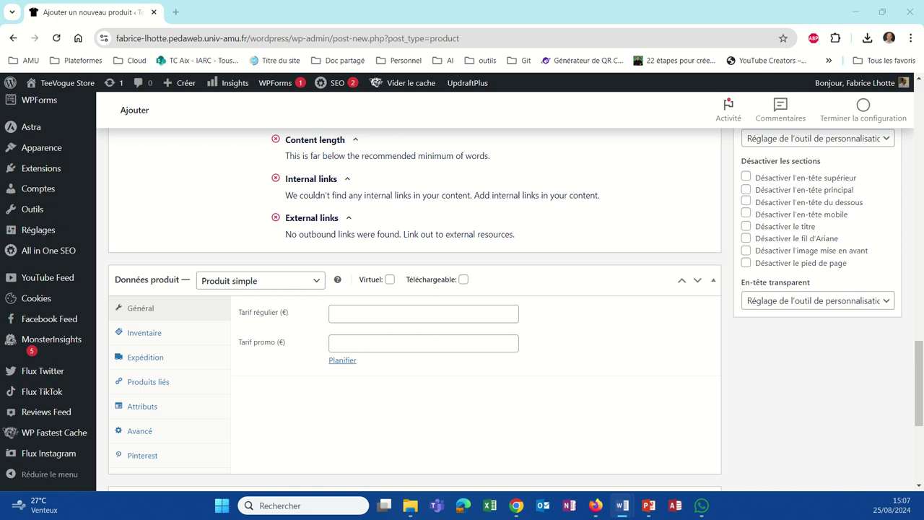
scroll(576, 345, up, 10)
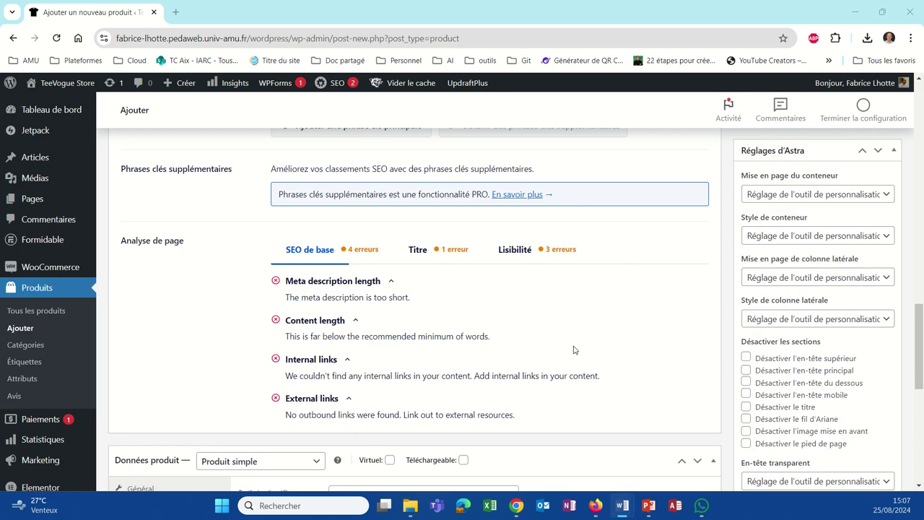
scroll(574, 345, up, 10)
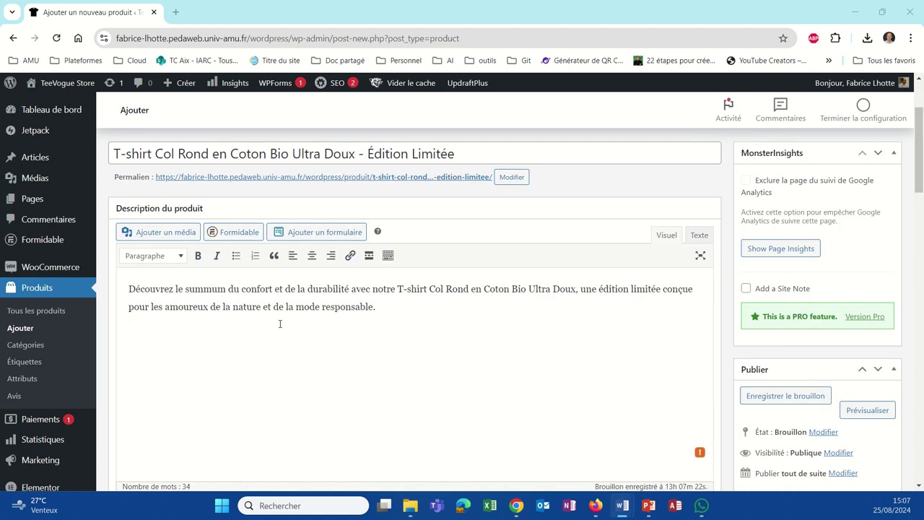
click(316, 330)
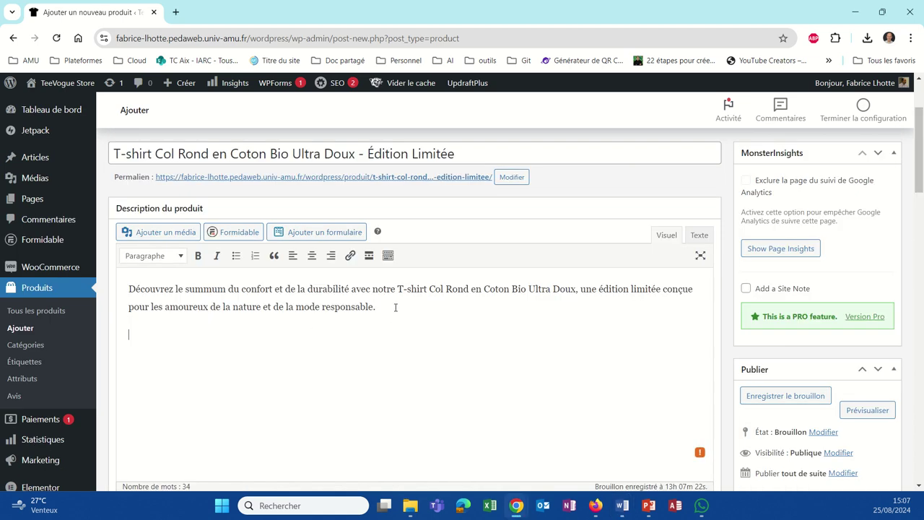
key(ctrl+v)
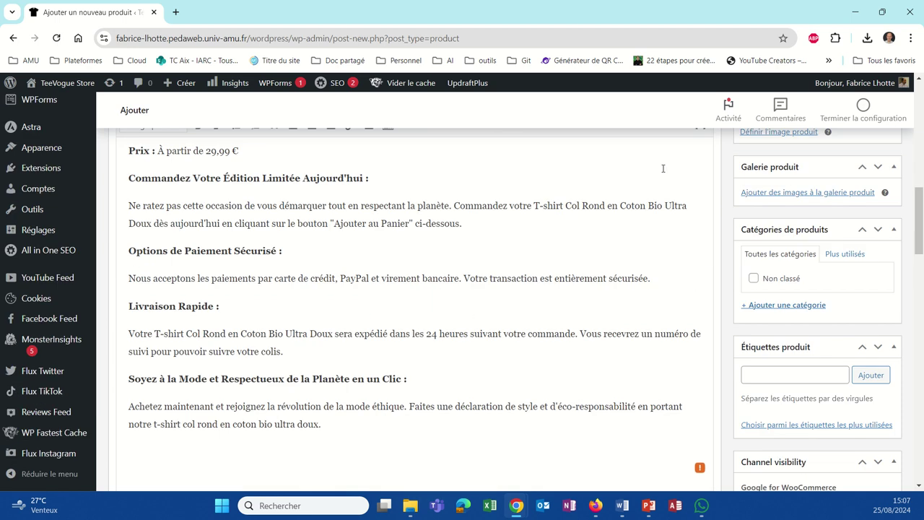
Step: Review the pasted product description and the AIOSEO settings, down to the product data section
scroll(283, 251, up, 15)
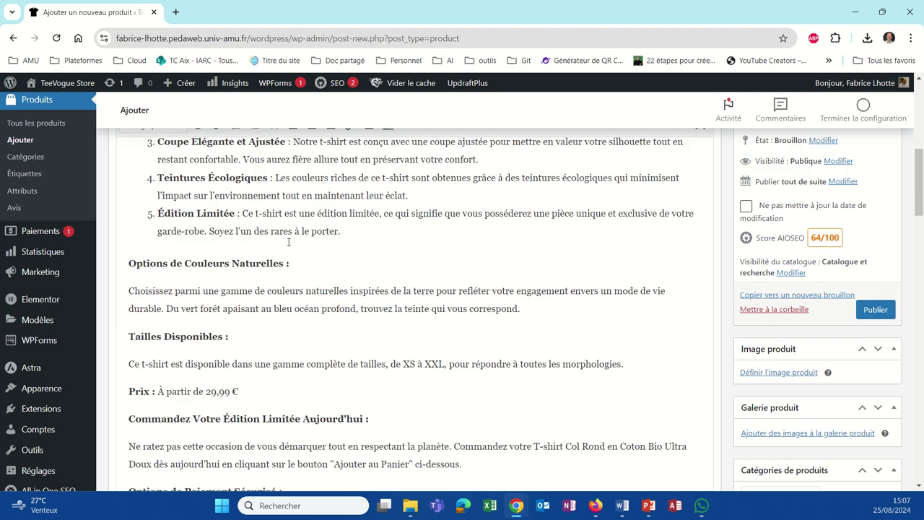
scroll(288, 245, down, 5)
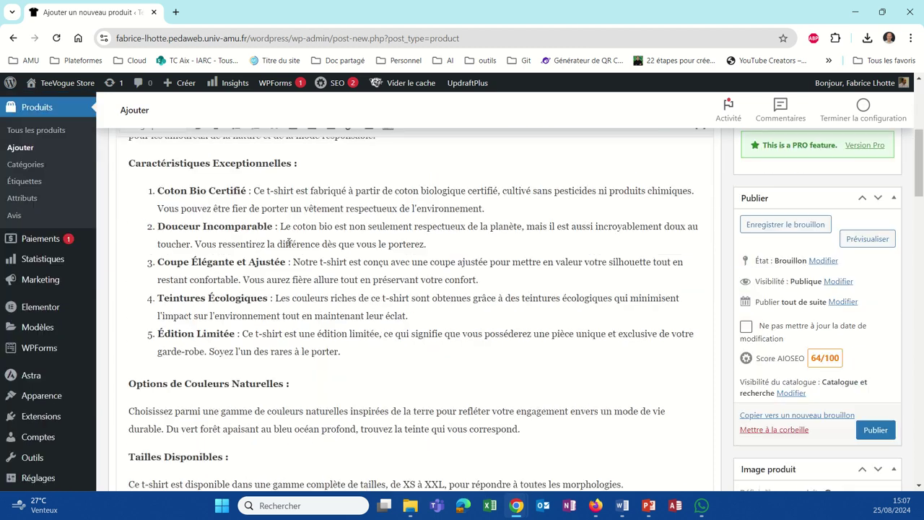
scroll(288, 243, down, 5)
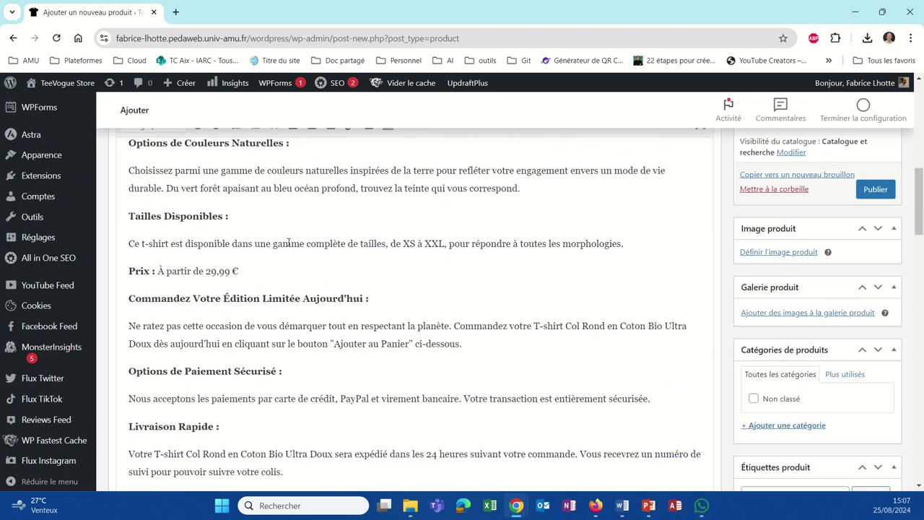
scroll(288, 242, down, 2)
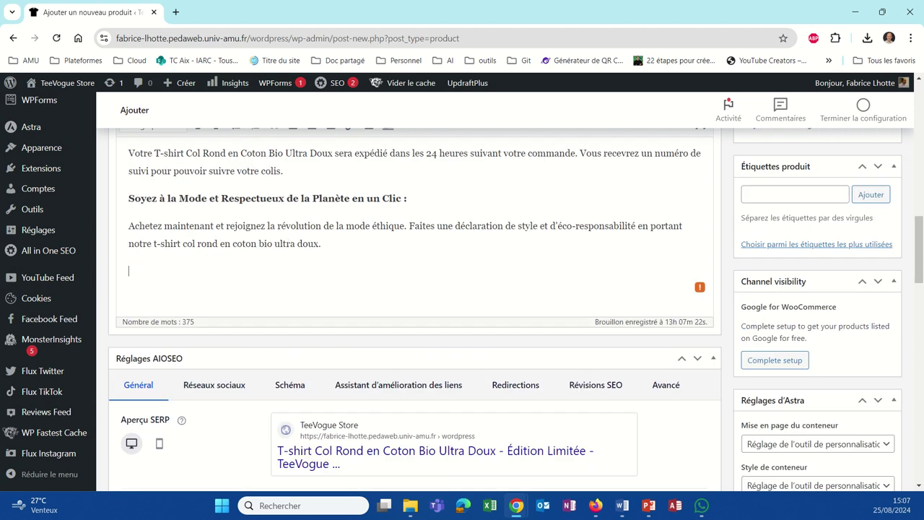
scroll(251, 378, down, 1)
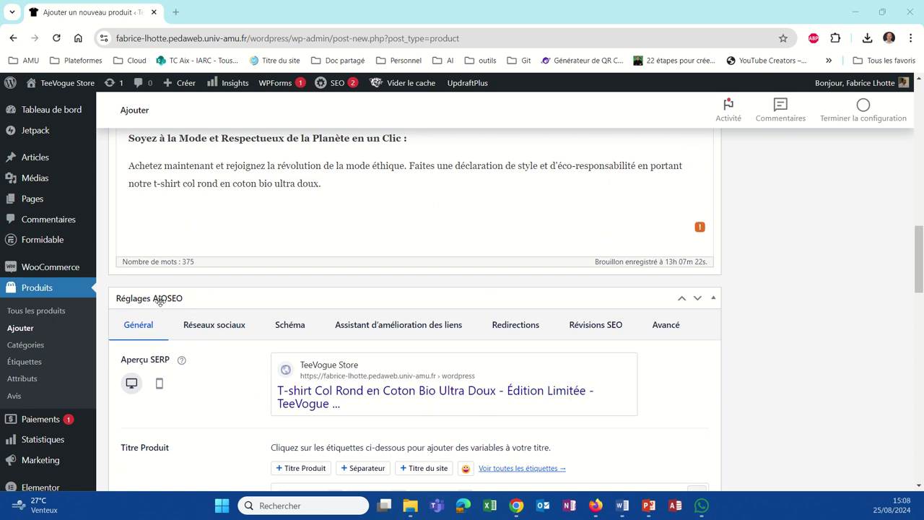
scroll(218, 365, down, 1)
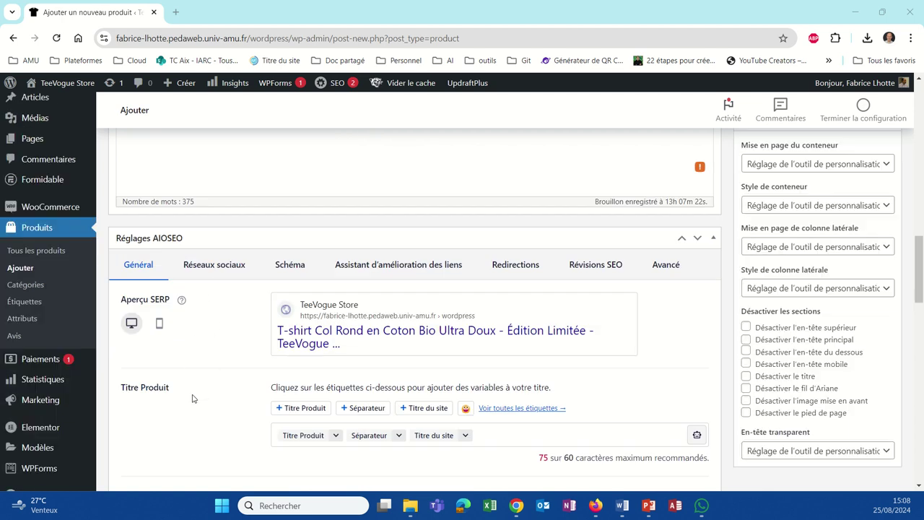
scroll(191, 394, down, 1)
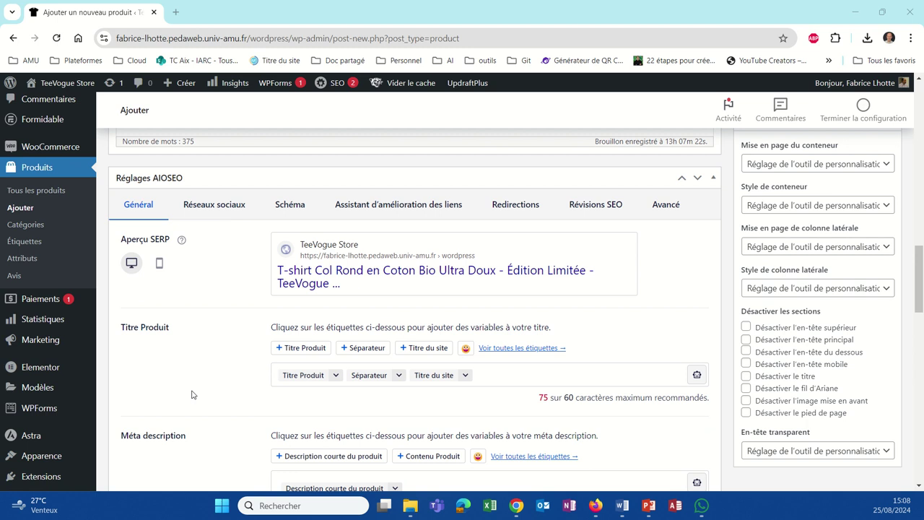
scroll(191, 394, down, 3)
scroll(191, 394, down, 8)
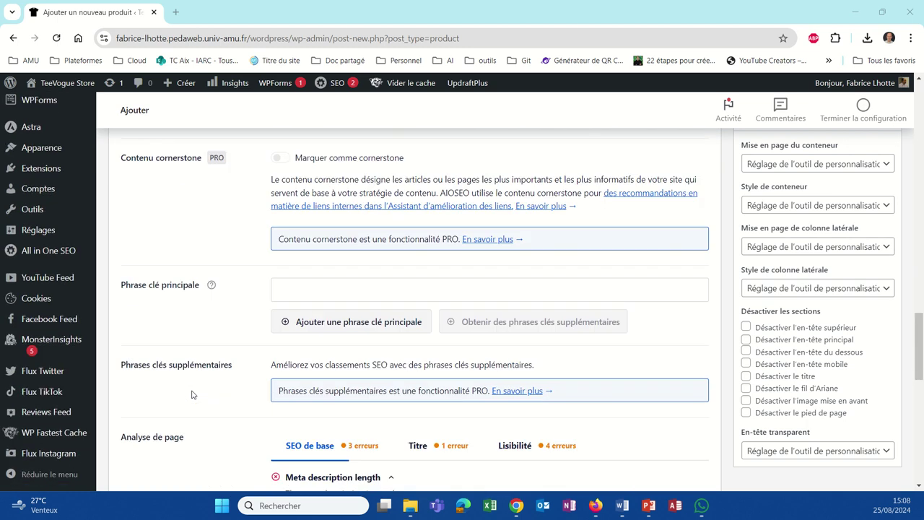
scroll(191, 394, down, 2)
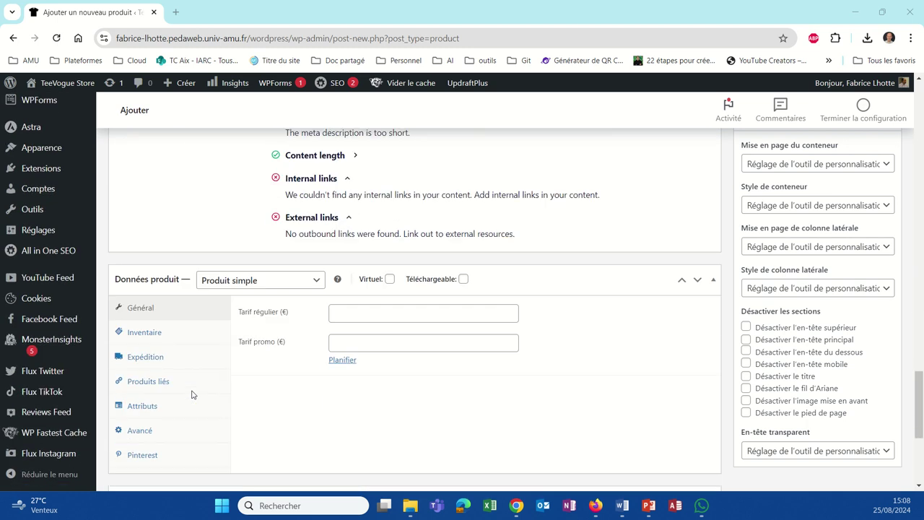
Step: Set the simple product's regular price to 9,99 €
scroll(191, 394, down, 1)
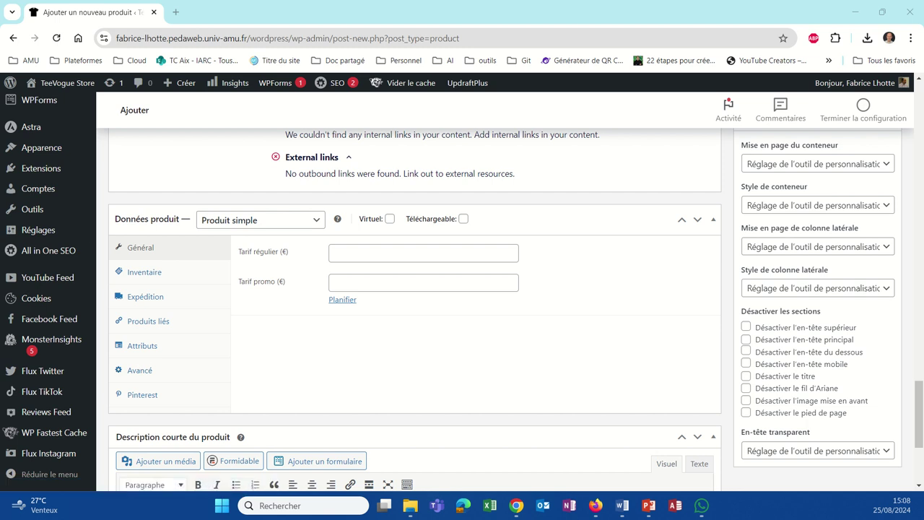
scroll(416, 289, down, 1)
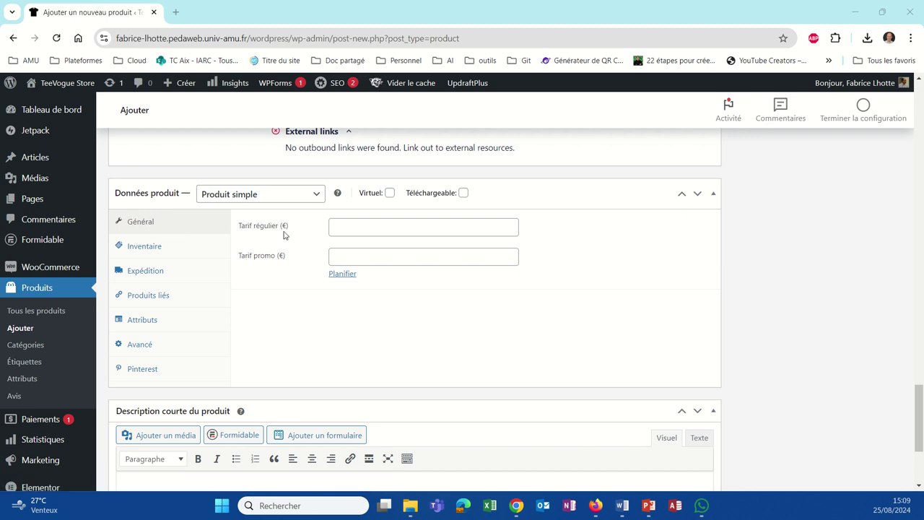
click(407, 224)
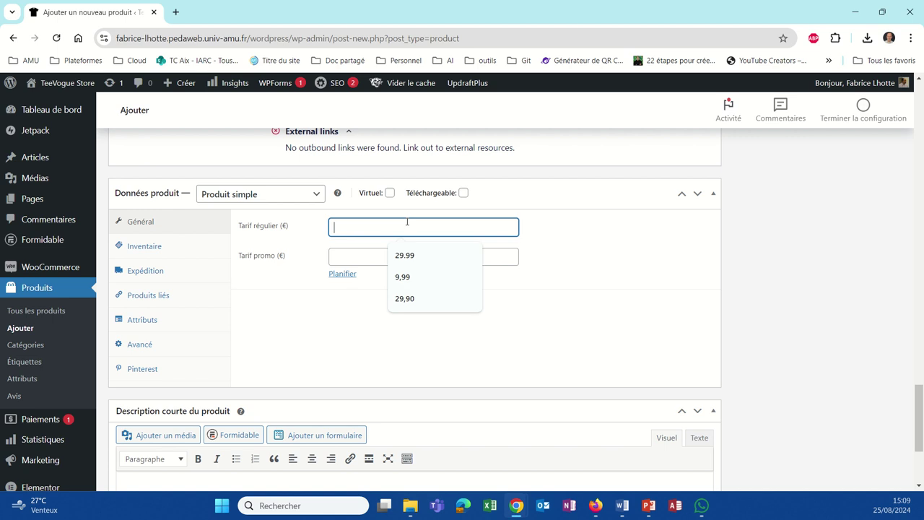
text(9,99)
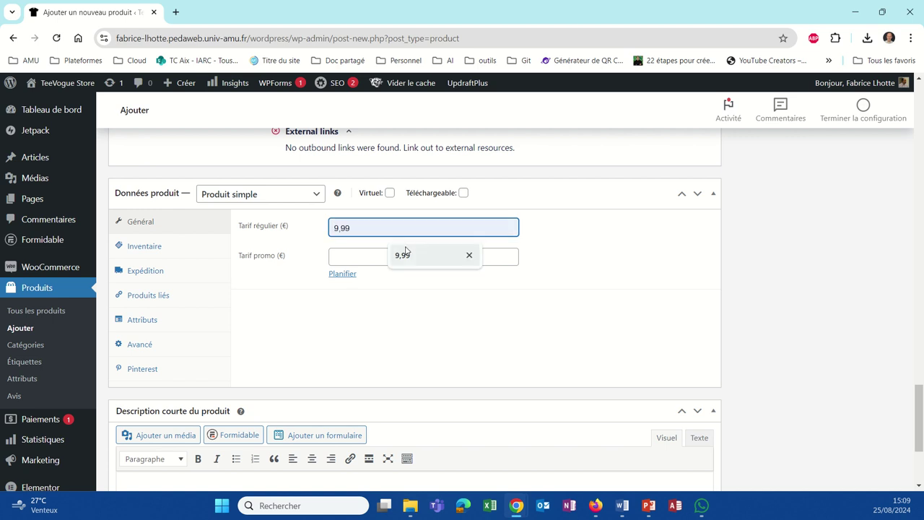
click(405, 253)
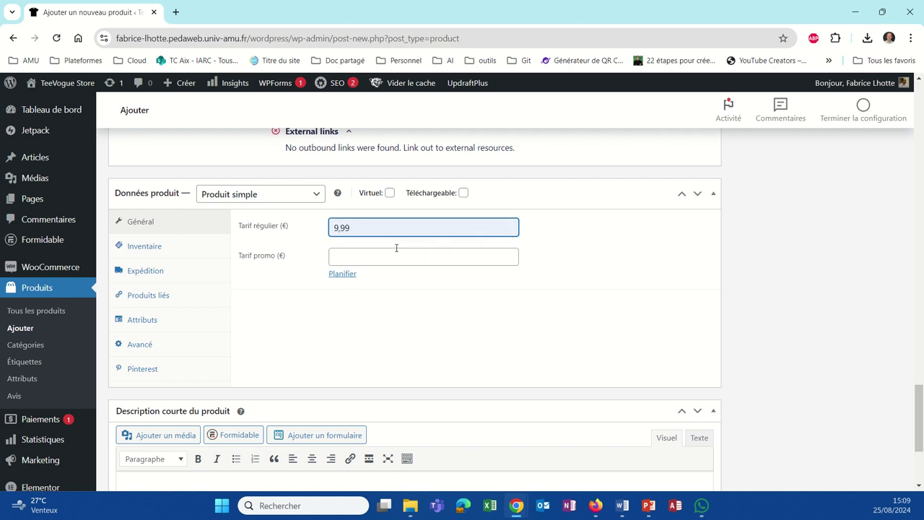
Step: Set the product's promotional price to 7,50 €, using a comma as the decimal separator
click(338, 254)
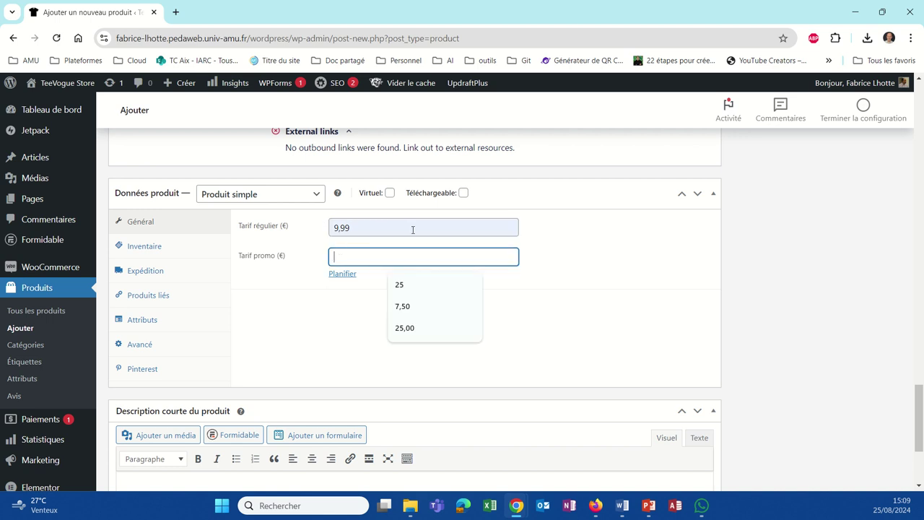
text(7.50)
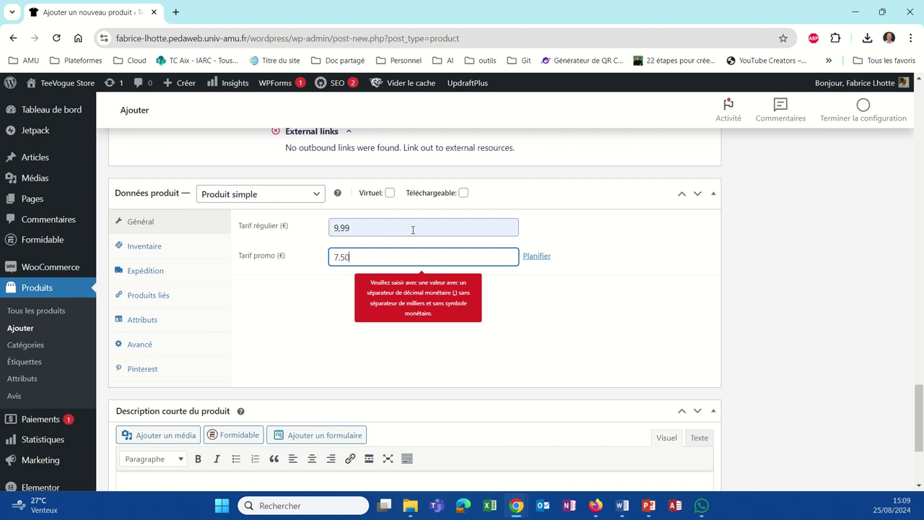
key(BackSpace)
key(BackSpace)
key(BackSpace)
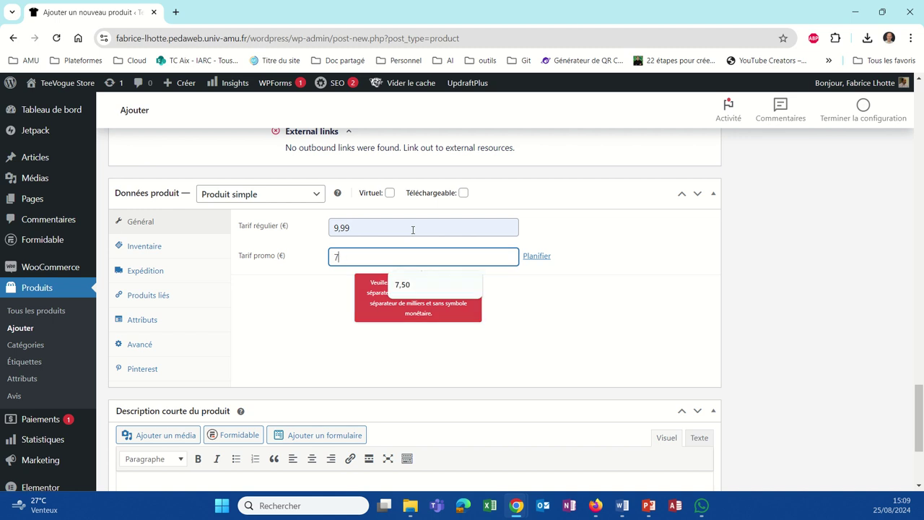
text(,)
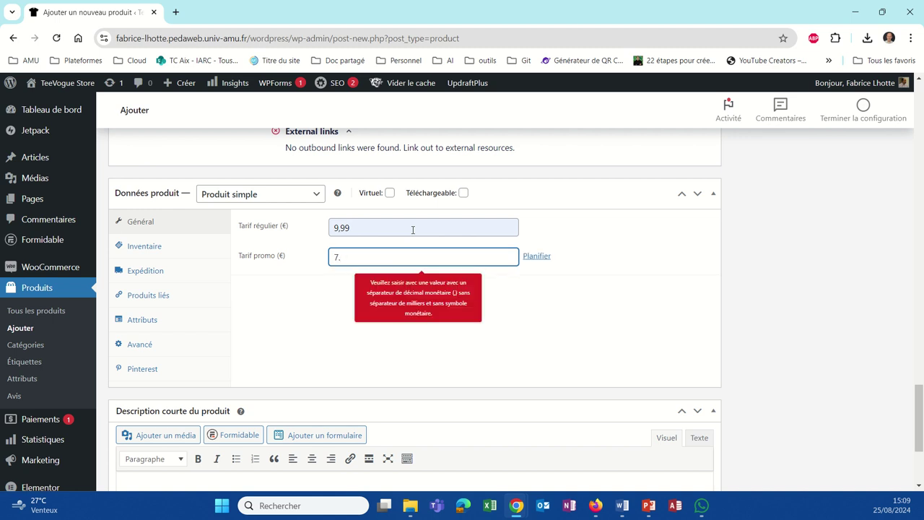
key(BackSpace)
text(,)
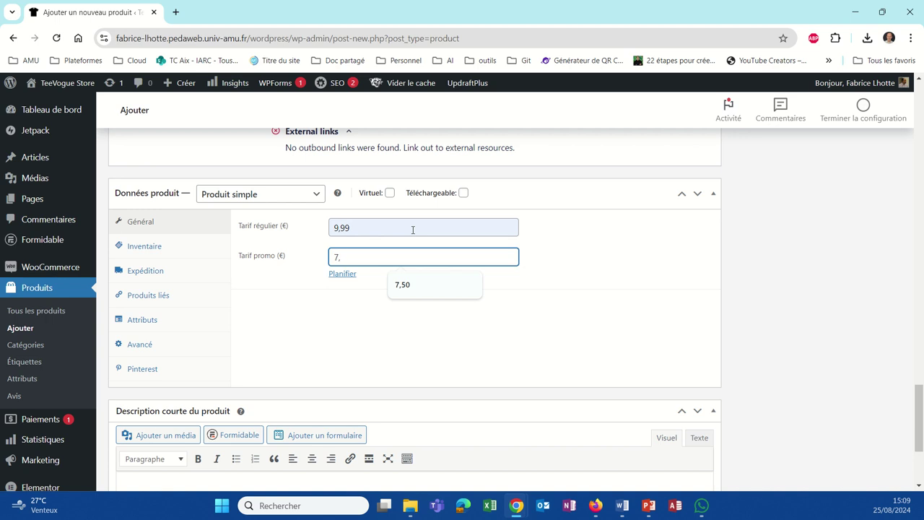
text(50)
Step: Schedule the promotional price with a start date of 2024-11-01
click(342, 273)
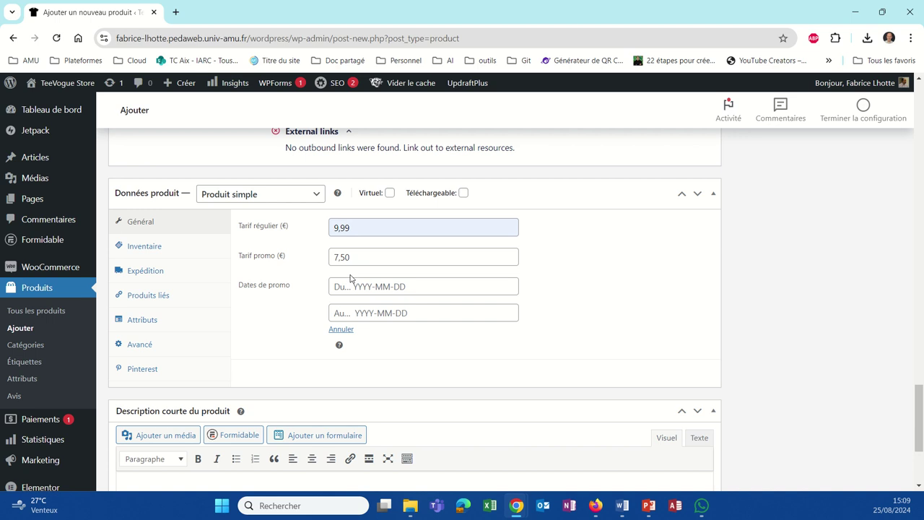
click(351, 287)
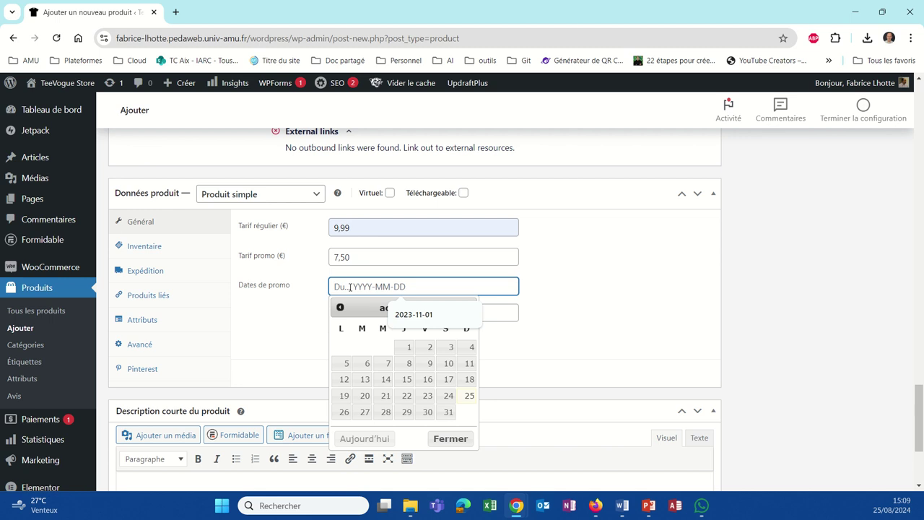
click(392, 305)
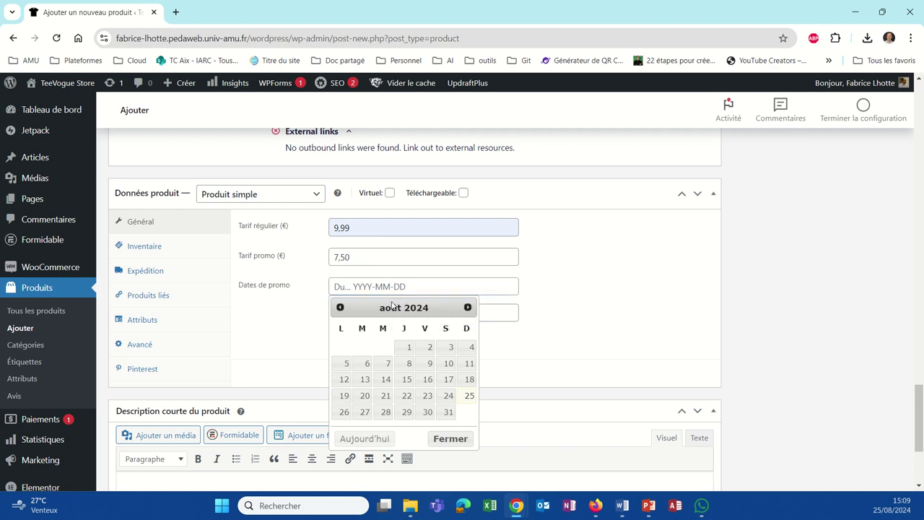
click(468, 307)
click(467, 308)
click(467, 308)
click(467, 307)
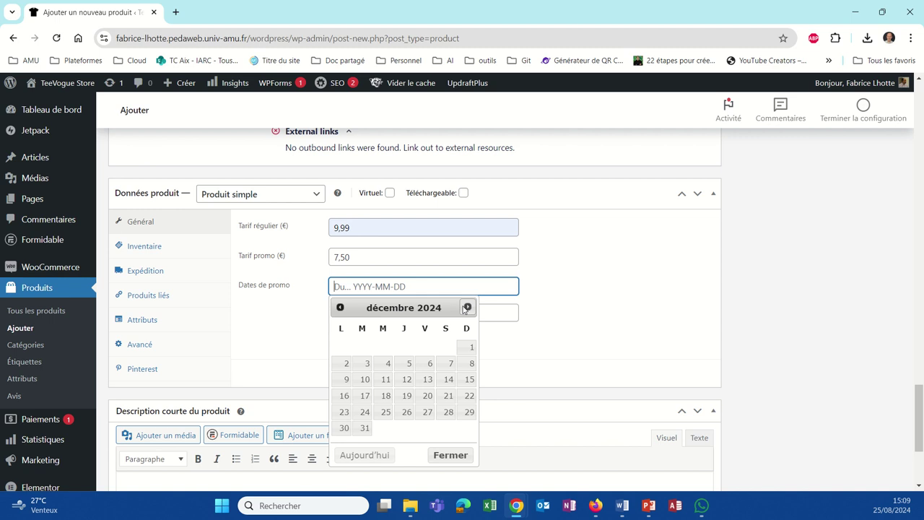
click(340, 308)
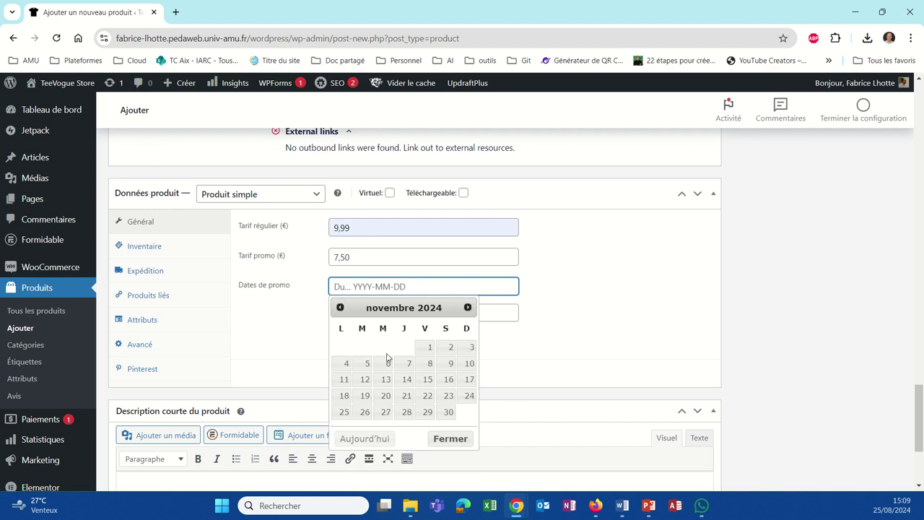
click(427, 348)
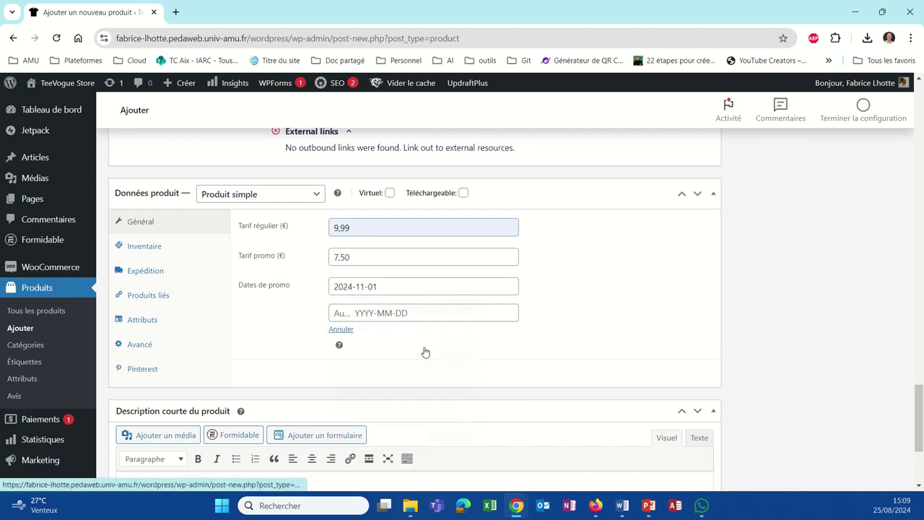
Step: Set the end date of the promotion to 2024-12-31
click(405, 314)
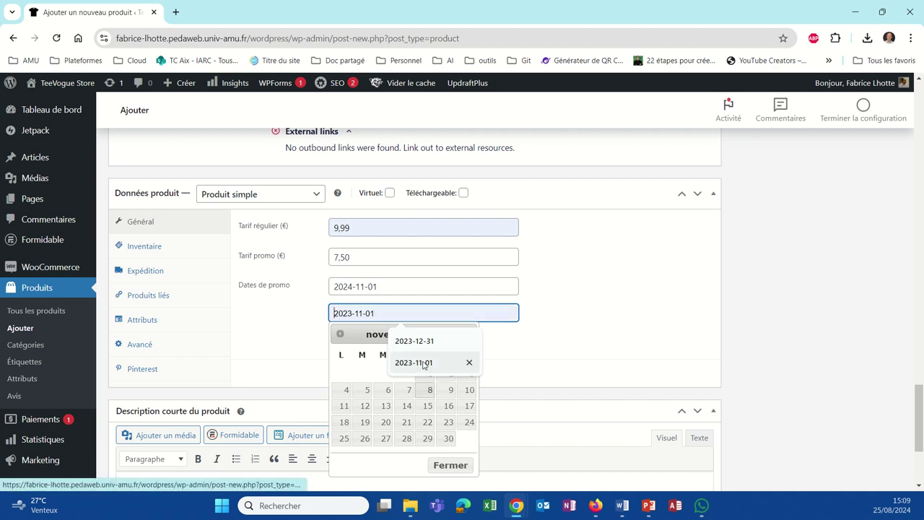
click(401, 334)
click(468, 333)
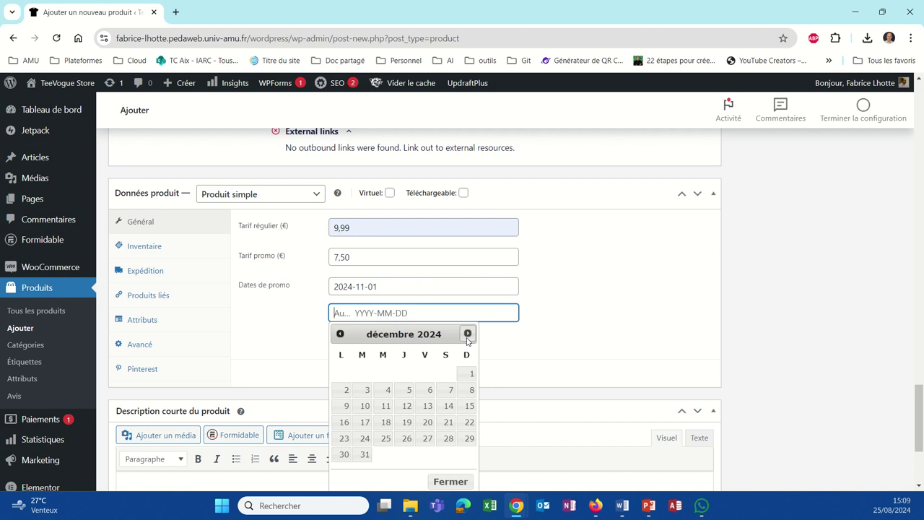
click(365, 454)
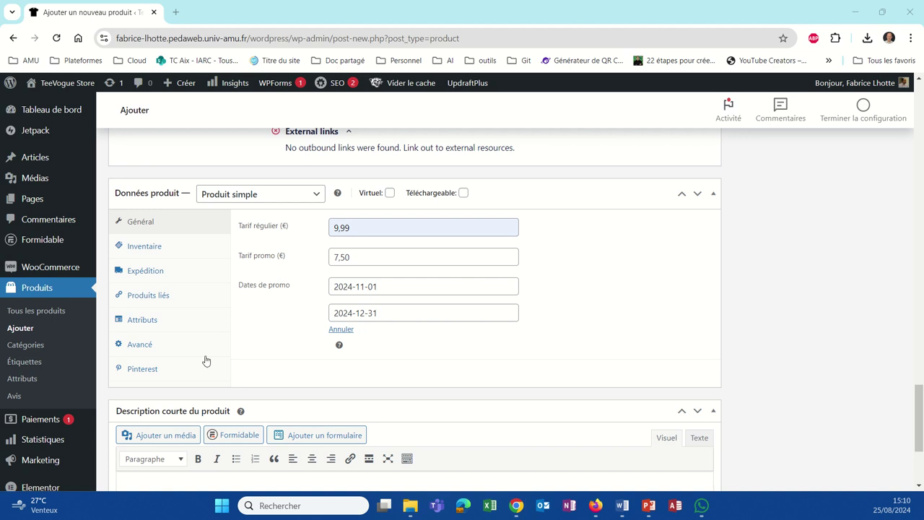
Step: Enable stock quantity tracking for the product and set the quantity to 10
click(148, 249)
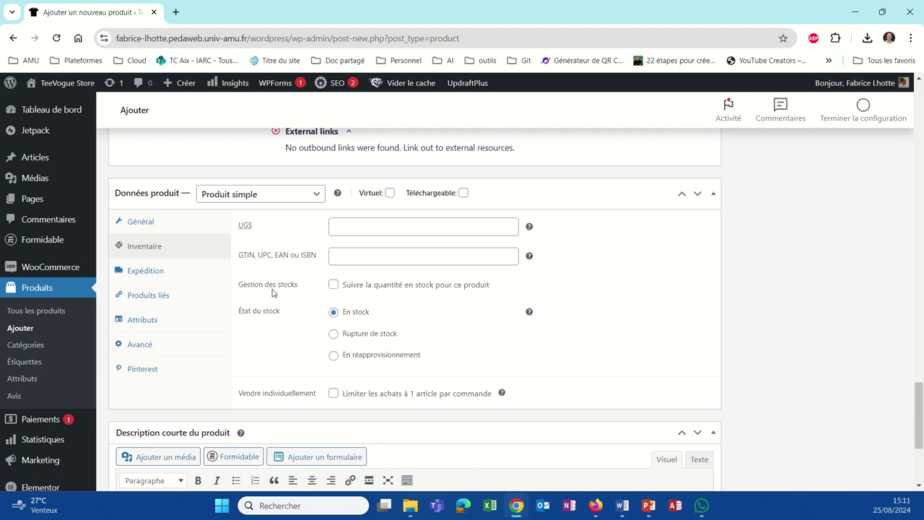
click(333, 285)
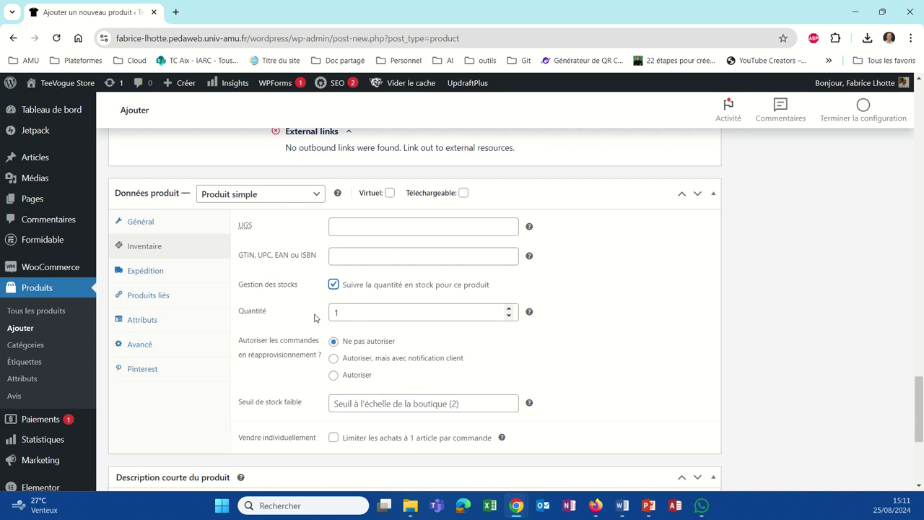
click(343, 311)
text(0)
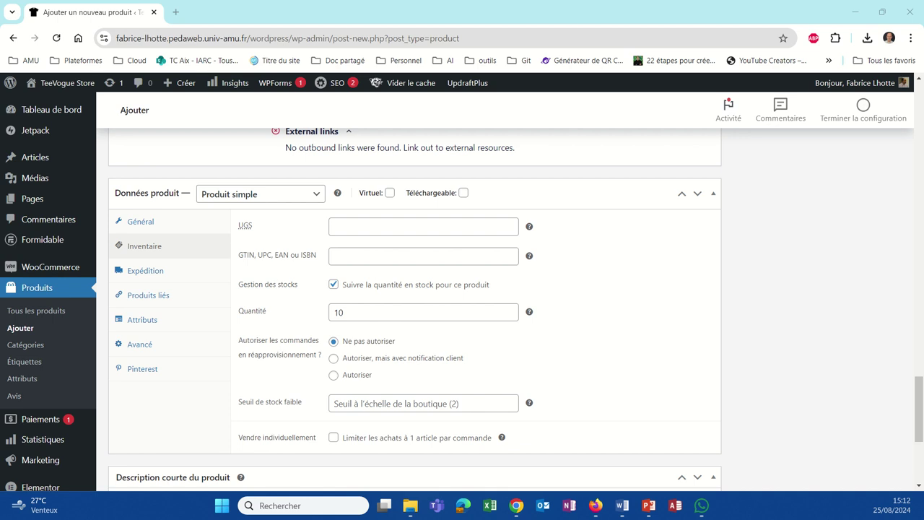
Step: Add a product attribute named Taille with the values S, M, L and XL, separated by vertical bars, and save it
click(136, 276)
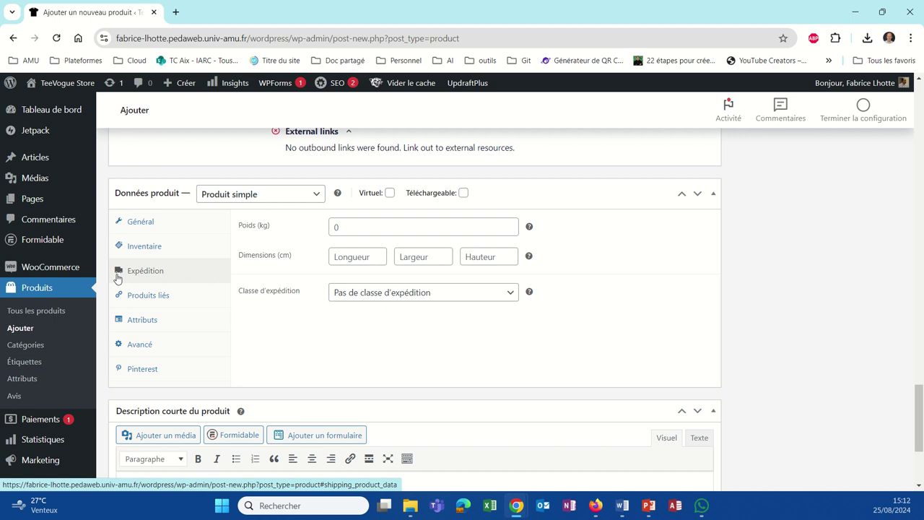
click(132, 297)
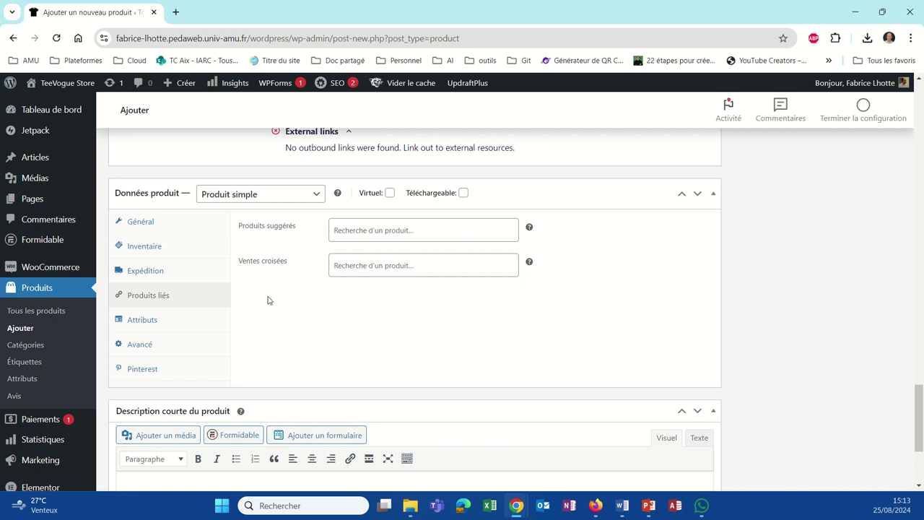
click(161, 331)
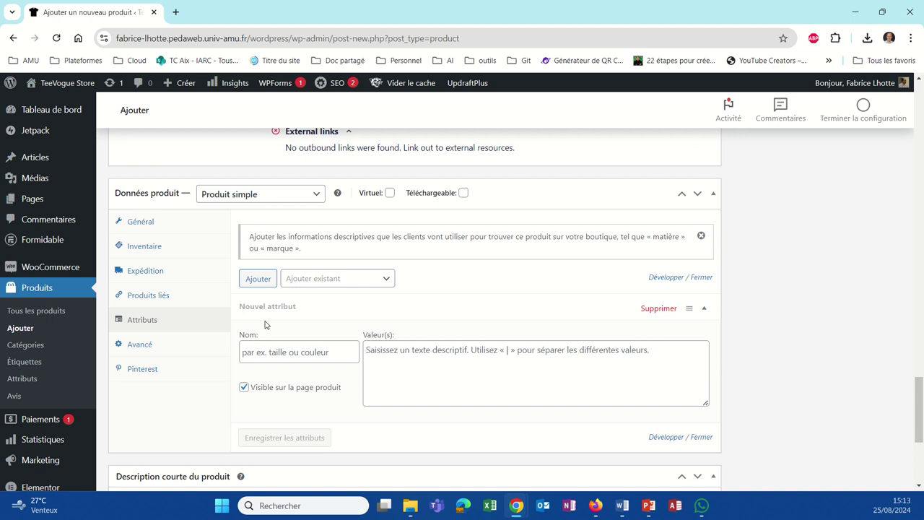
click(262, 344)
text(Taille)
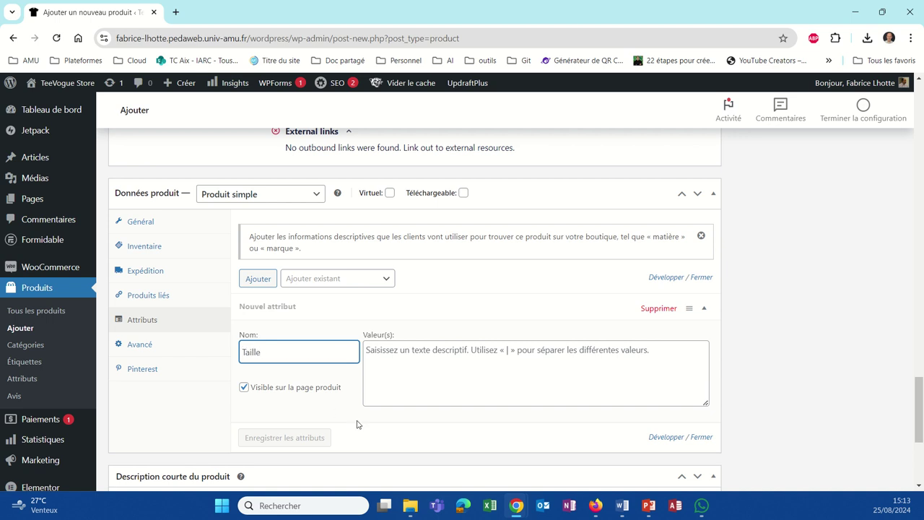
click(427, 356)
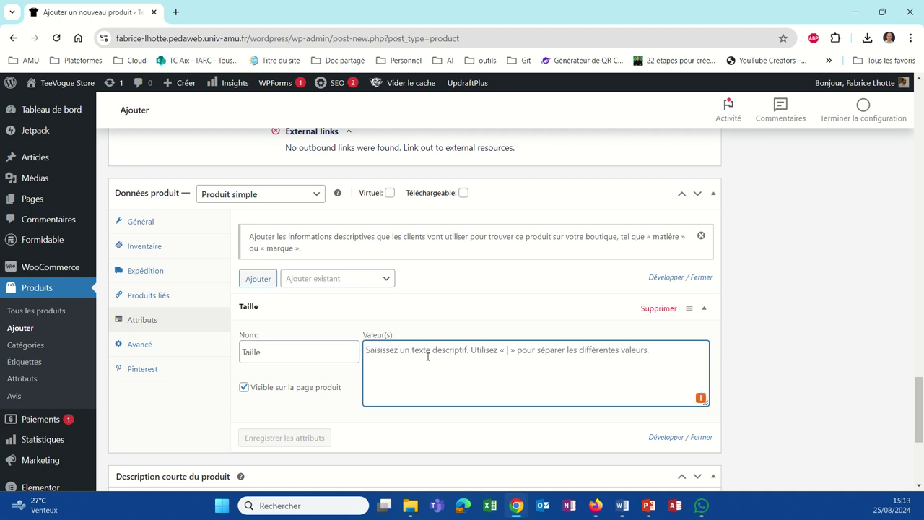
text(S)
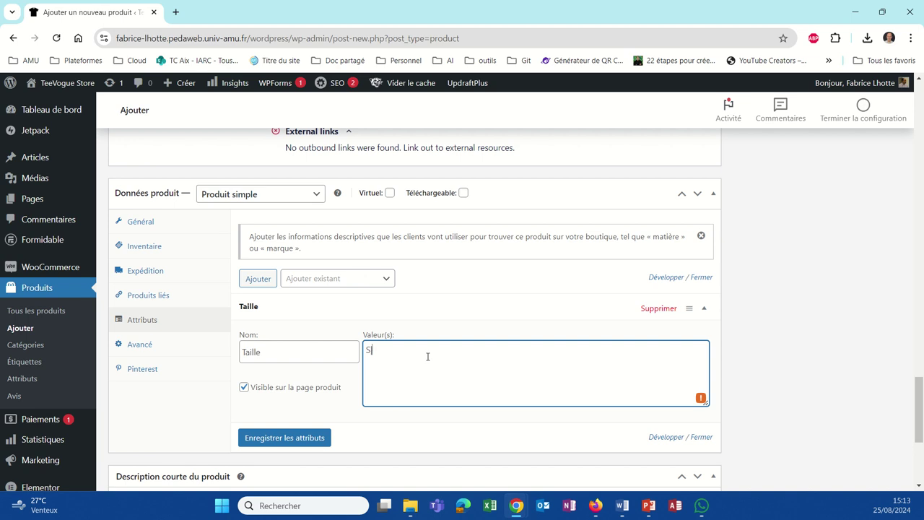
text(M|L|XL)
click(305, 438)
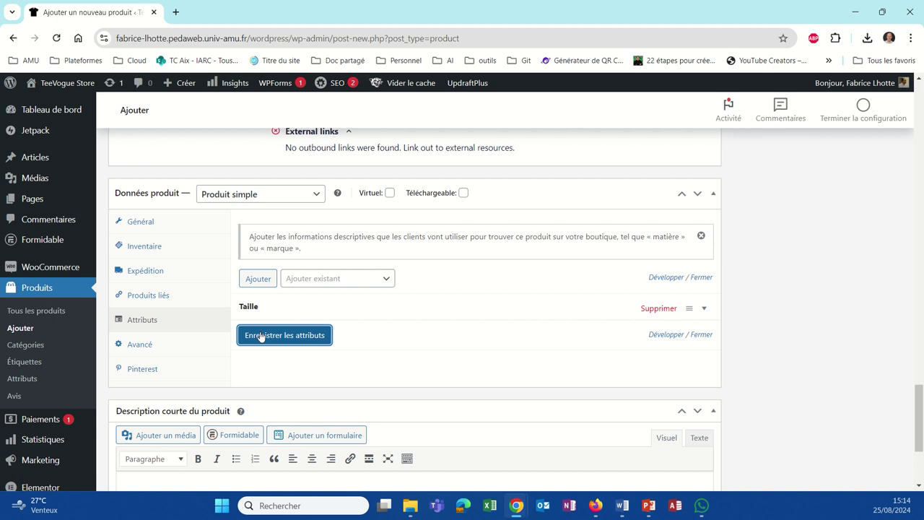
Step: Add a second attribute named Couleur with the values Blanc|Bleu|Jaune|Noir and save the attributes
scroll(339, 353, up, 1)
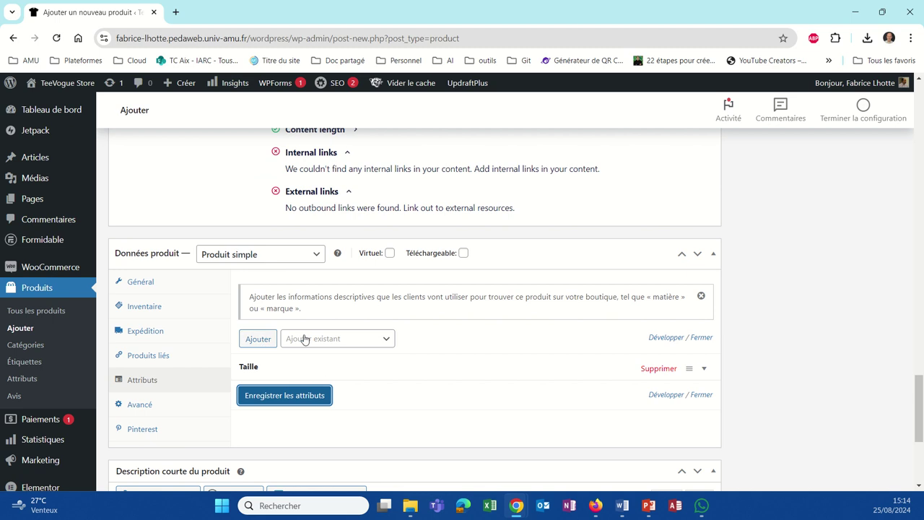
click(264, 339)
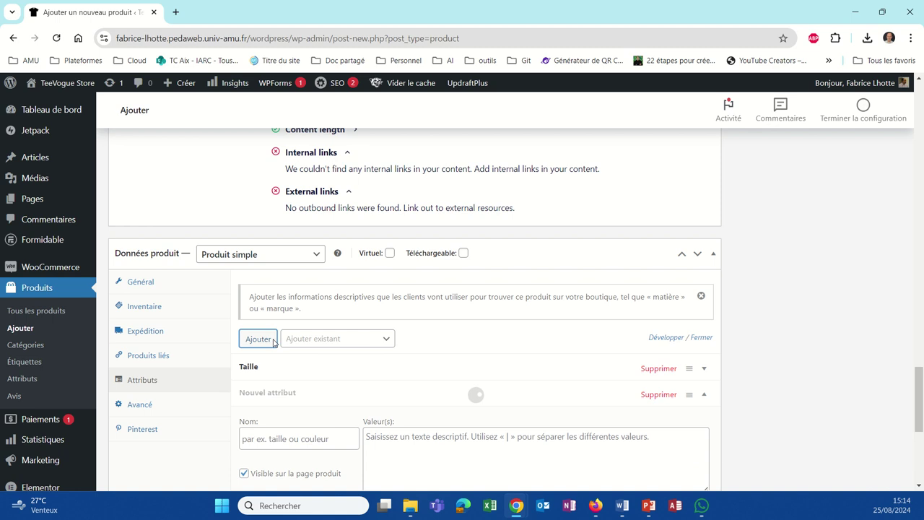
click(289, 434)
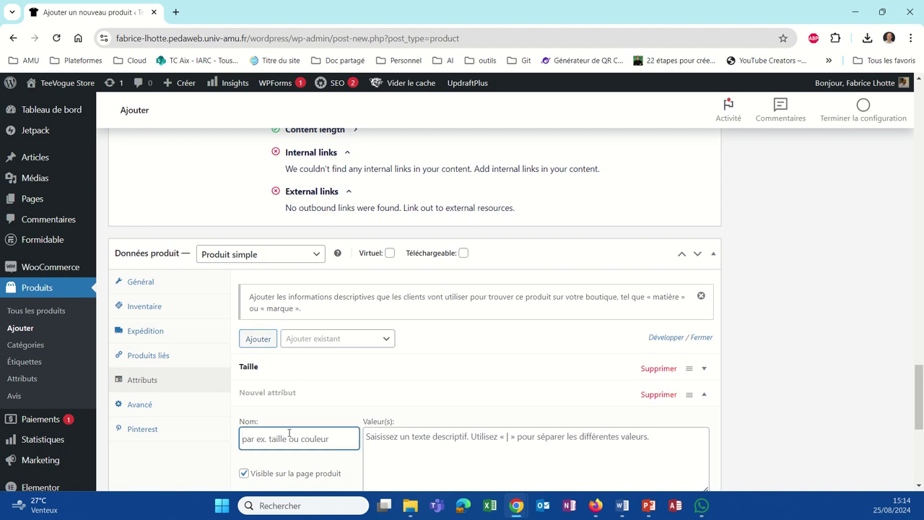
text(Couleur)
click(372, 438)
text(Blanc)
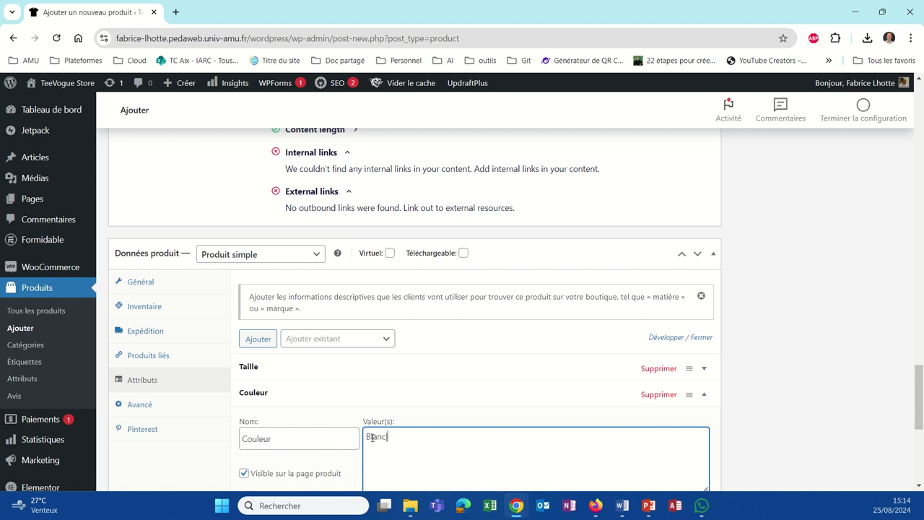
text(|Bleu|Jaune|Noir)
scroll(294, 437, down, 2)
click(292, 410)
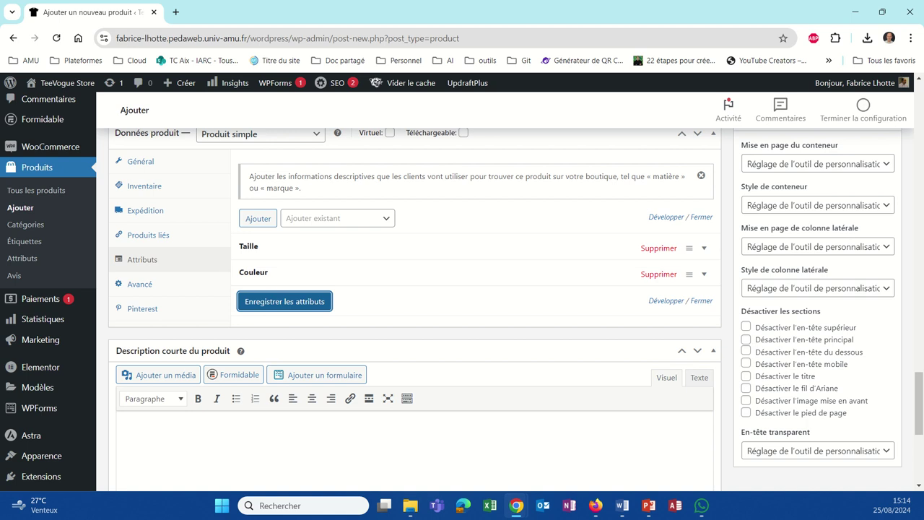
Step: Review the product's advanced settings, the short description section, and the main description with the publishing options
click(648, 506)
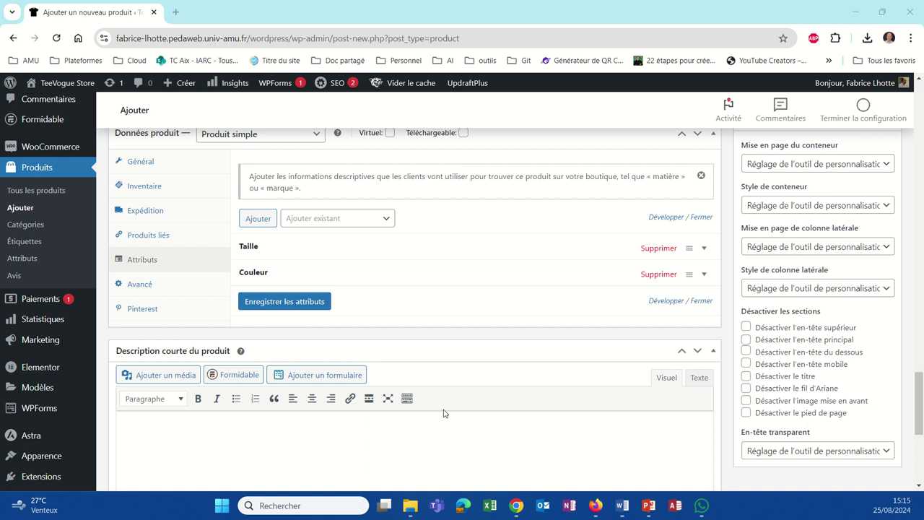
click(134, 289)
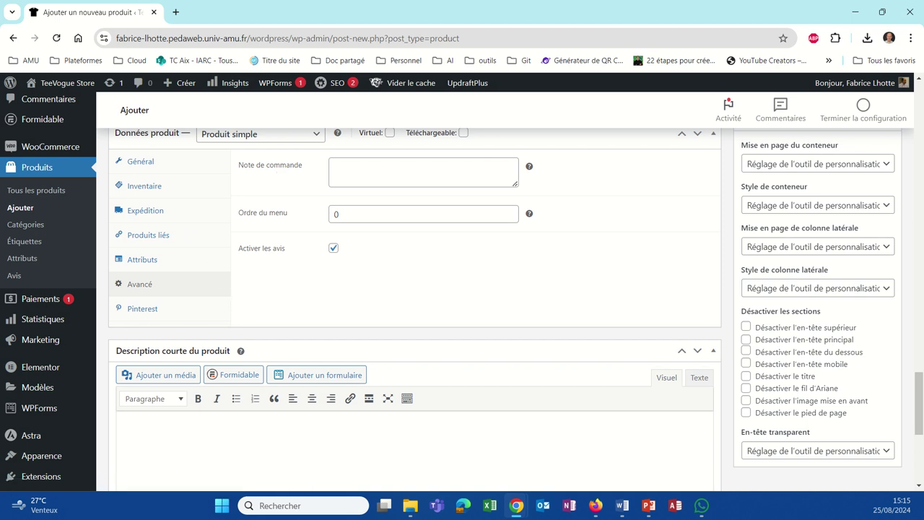
scroll(316, 295, down, 3)
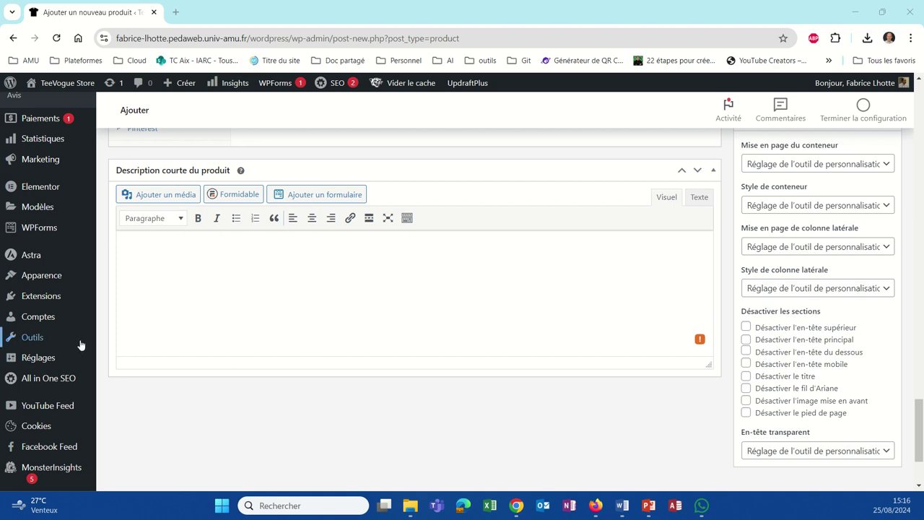
mouse_move(81, 345)
scroll(359, 292, up, 10)
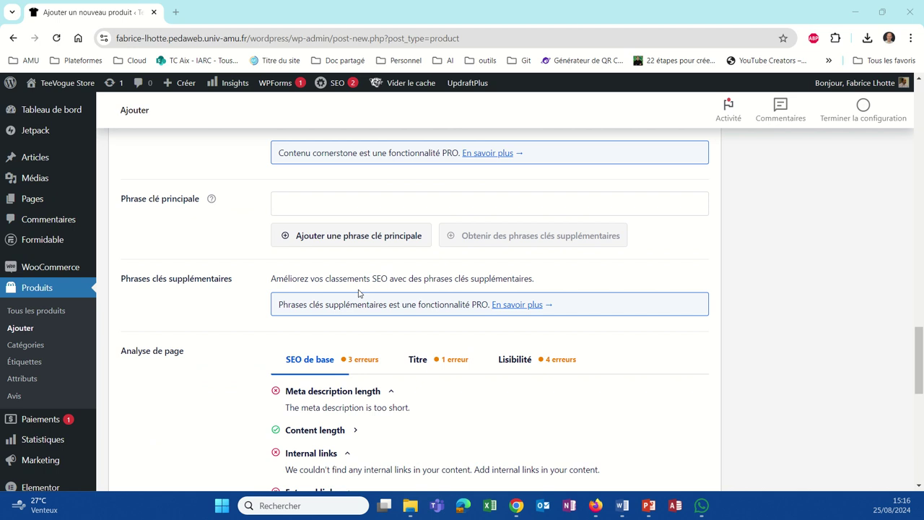
scroll(359, 292, up, 15)
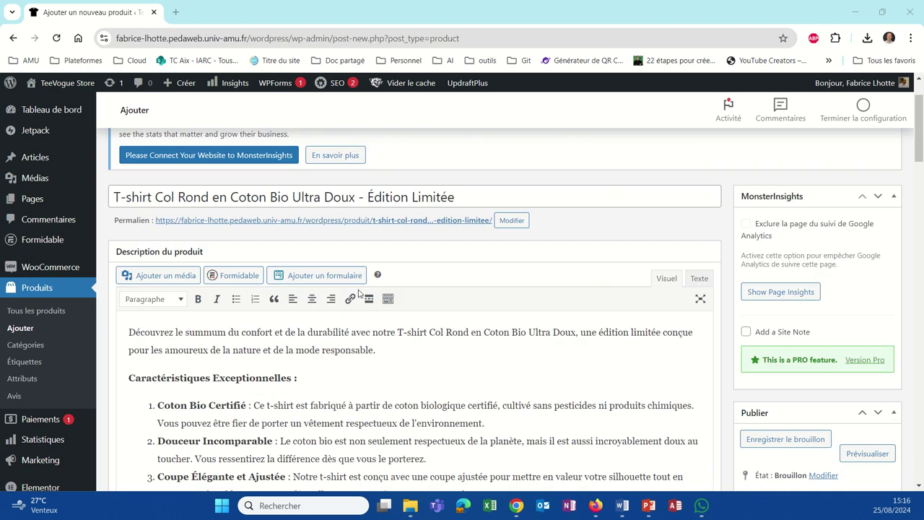
scroll(359, 292, up, 2)
scroll(359, 292, down, 4)
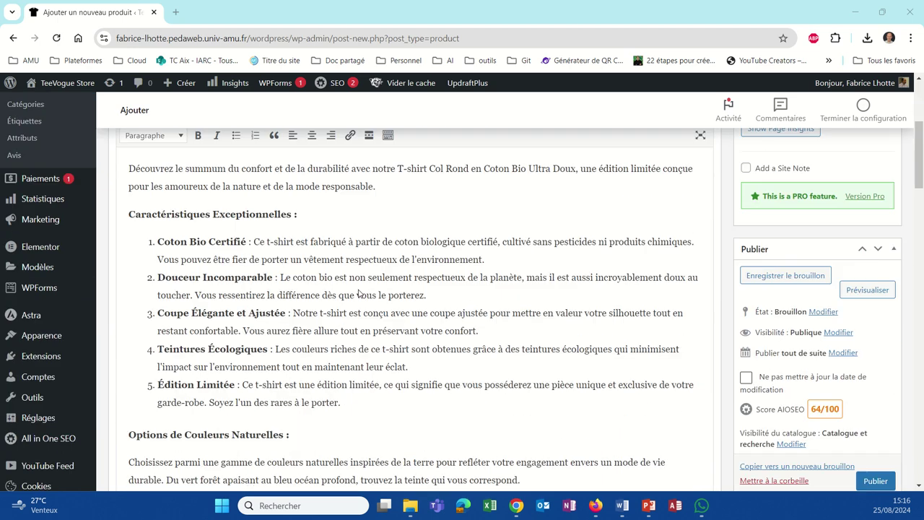
Step: Copy the introductory paragraph and the whole "Caractéristiques Exceptionnelles" section, including its five list items, from the main product description
scroll(358, 292, down, 1)
scroll(359, 292, up, 2)
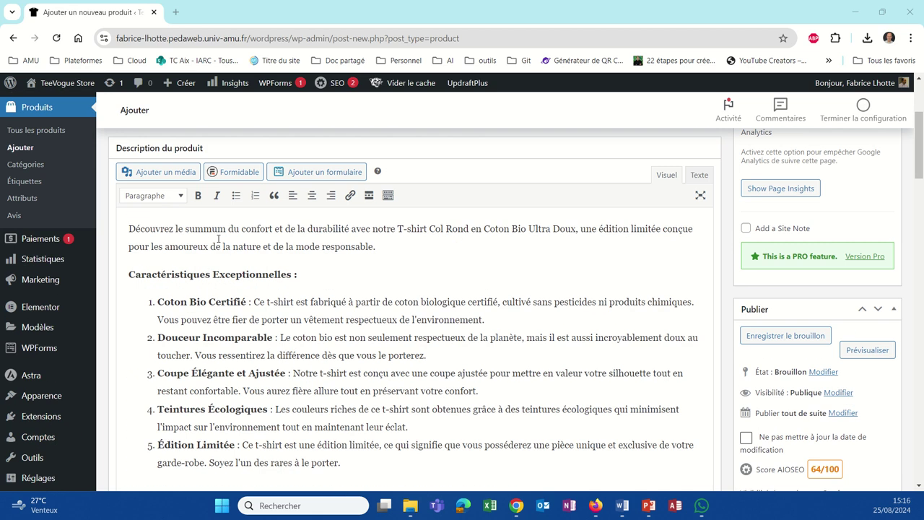
scroll(133, 232, down, 4)
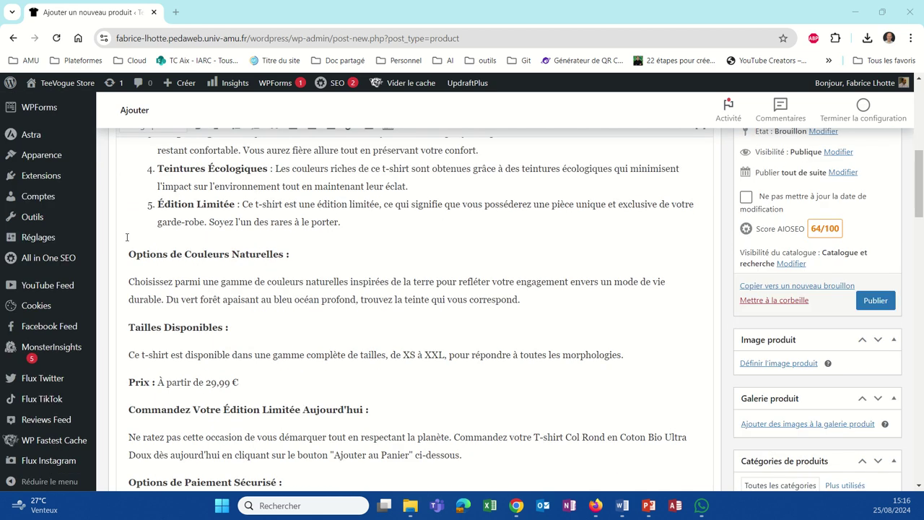
scroll(126, 237, up, 2)
scroll(126, 237, up, 3)
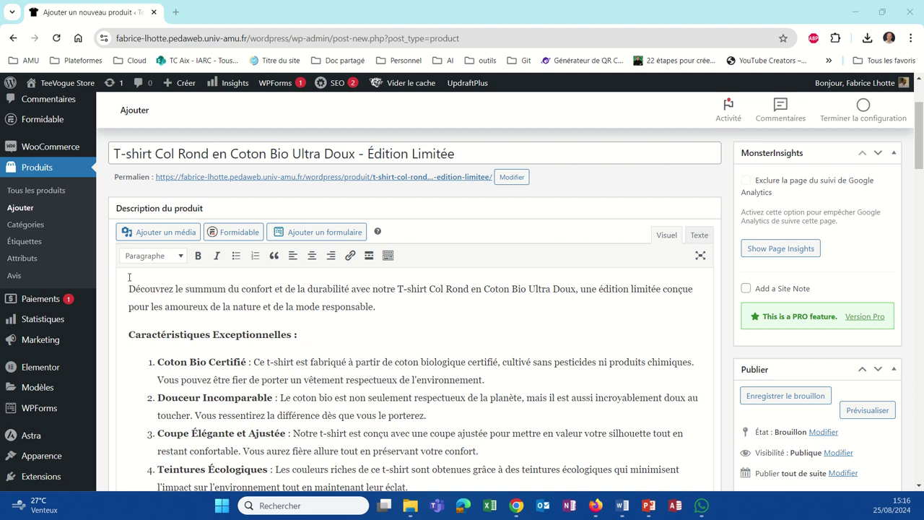
drag(128, 288, 350, 290)
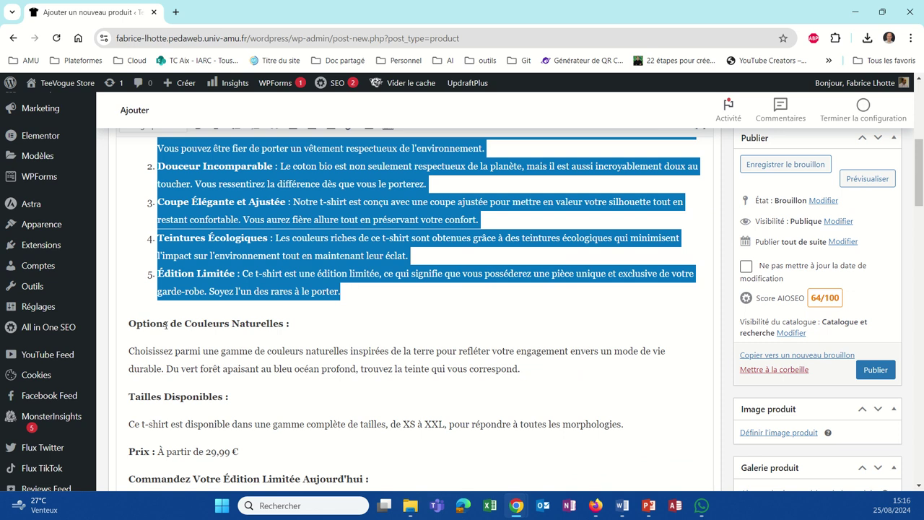
Step: Paste the copied introduction and feature list into the product's short description
scroll(185, 339, down, 15)
mouse_move(213, 346)
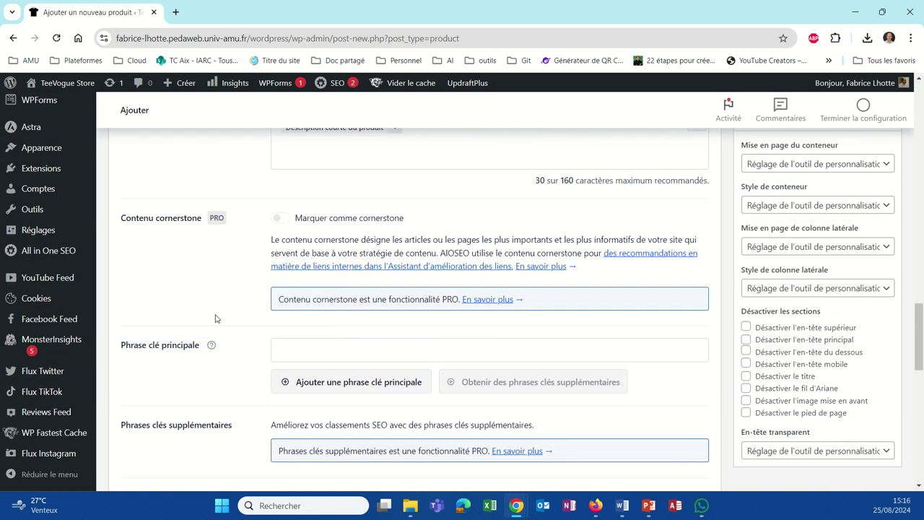
scroll(216, 292, up, 12)
scroll(216, 292, up, 5)
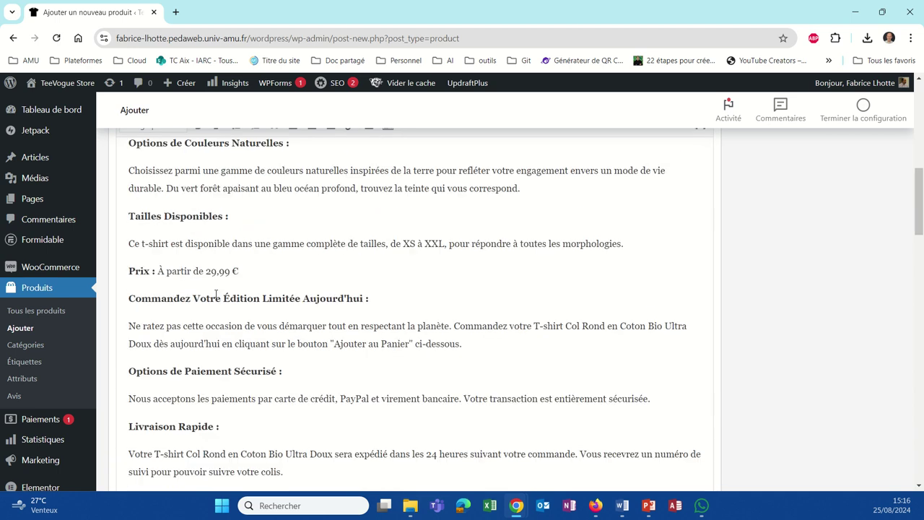
scroll(215, 296, down, 9)
scroll(215, 297, down, 10)
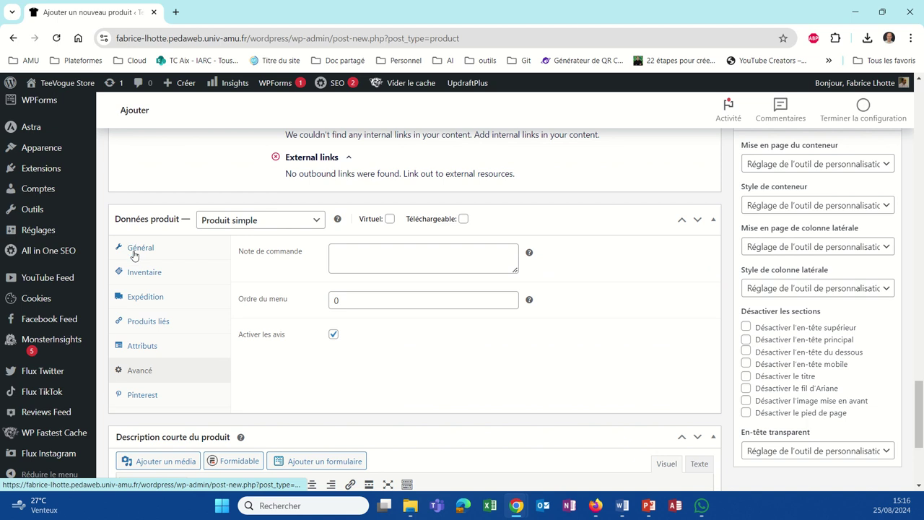
scroll(134, 253, down, 3)
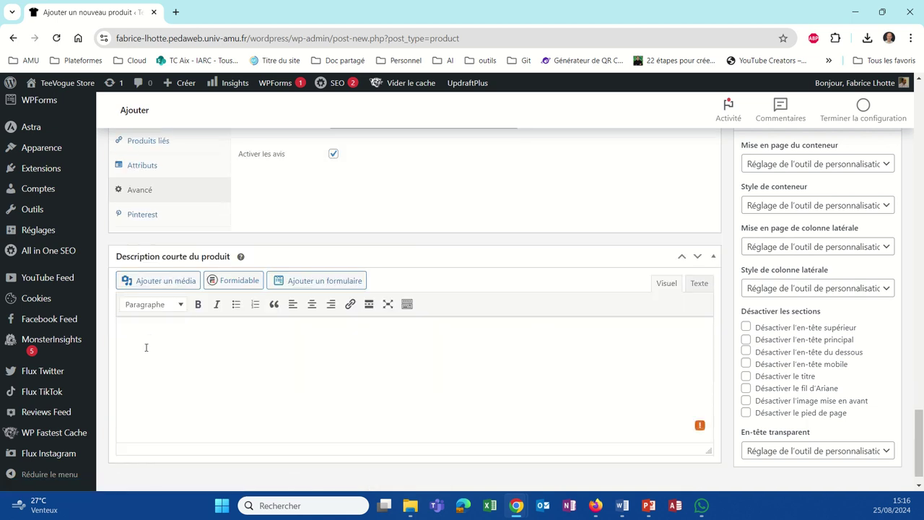
click(147, 347)
key(ctrl+v)
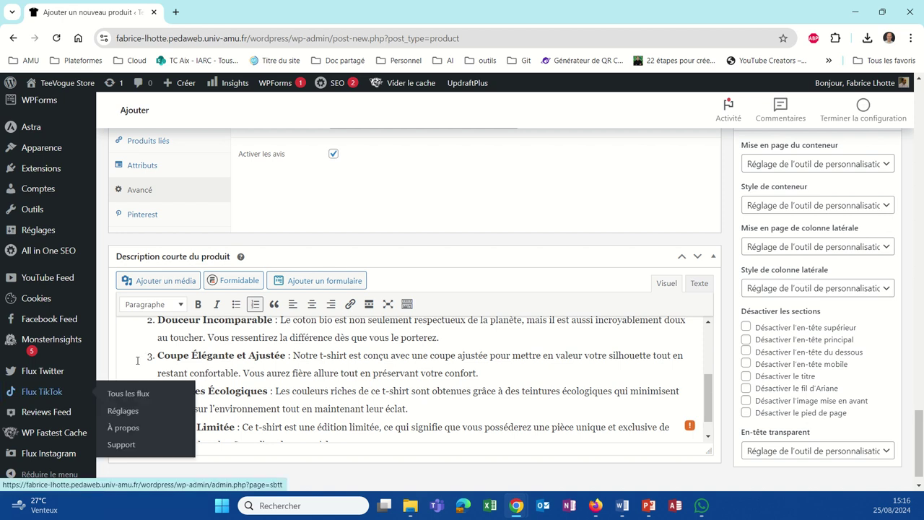
scroll(142, 344, down, 1)
scroll(115, 379, down, 1)
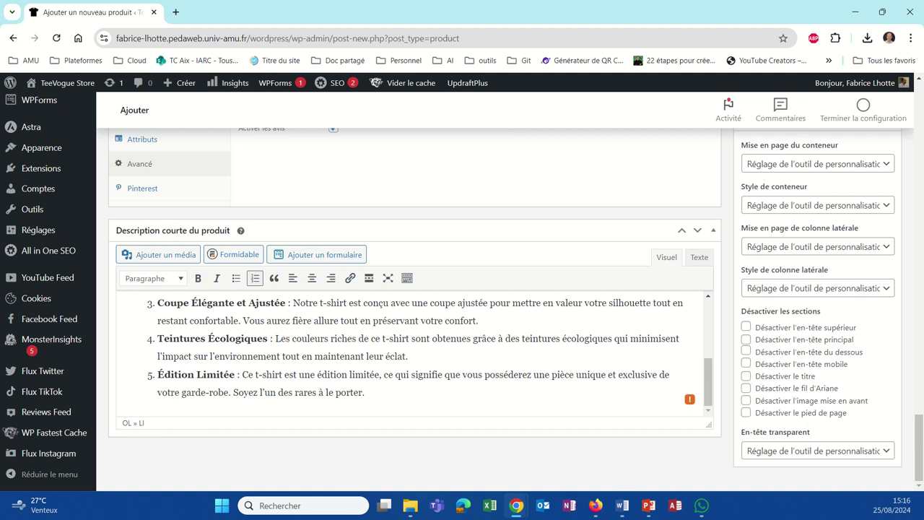
Step: In the short description, delete the explanations after "Coton Bio Certifié" and "Douceur Incomparable", including their colons, keeping only the feature names
scroll(411, 354, up, 3)
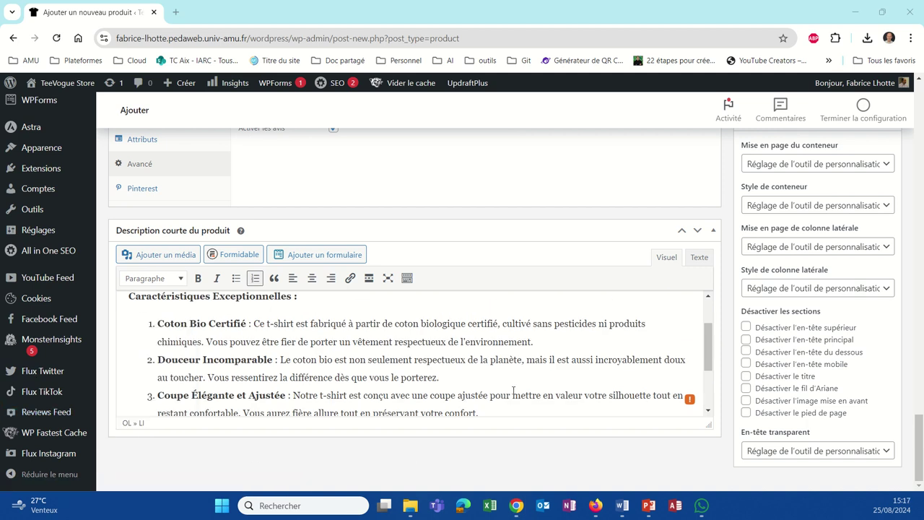
drag(547, 344, 253, 323)
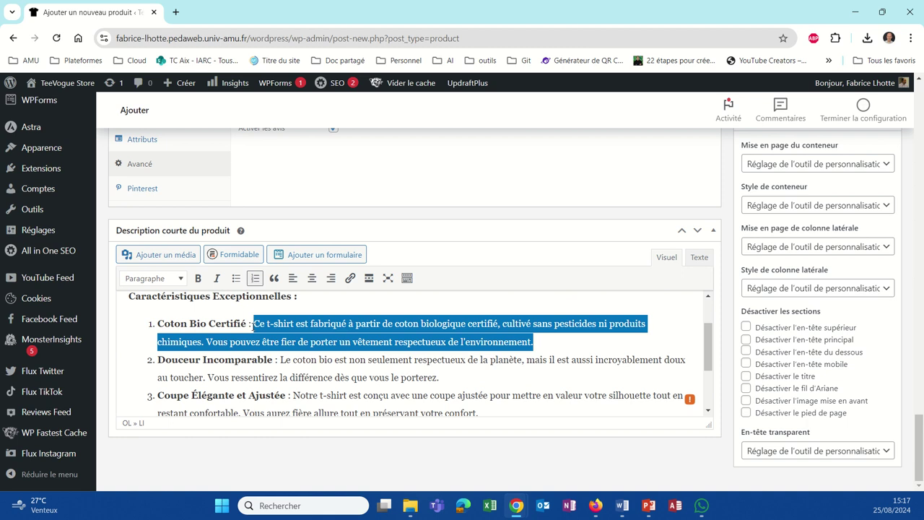
key(BackSpace)
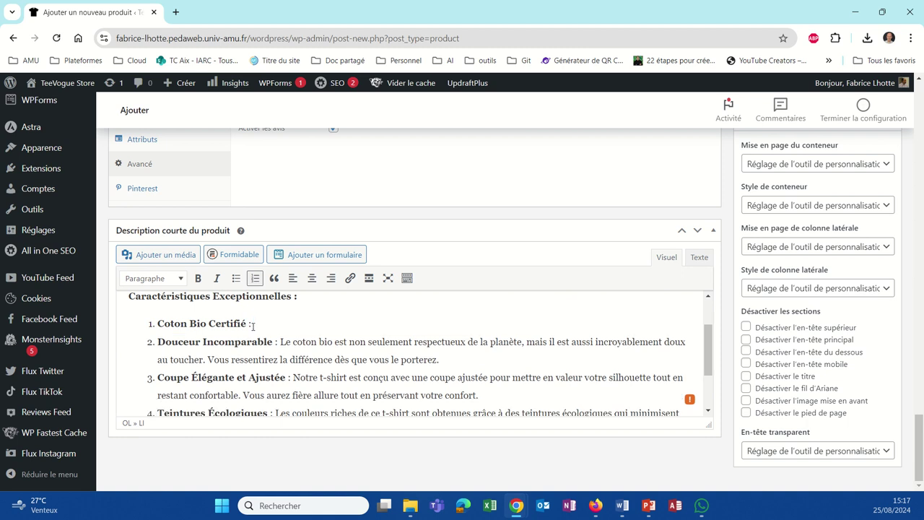
key(BackSpace)
key(BackSpace)
drag(455, 361, 273, 342)
key(BackSpace)
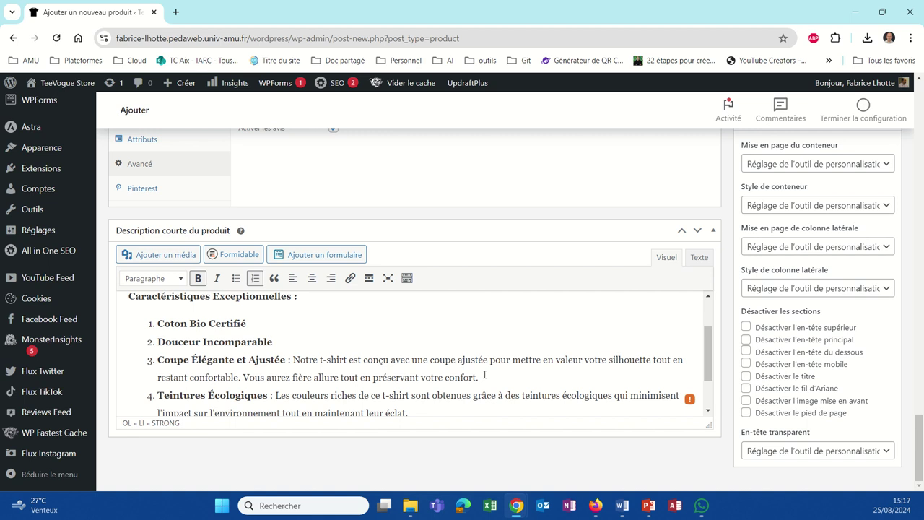
Step: Delete the explanations after "Coupe Élégante et Ajustée", "Teintures Écologiques" and "Édition Limitée" in the short description, keeping only the feature names
drag(158, 395, 398, 395)
drag(479, 377, 286, 360)
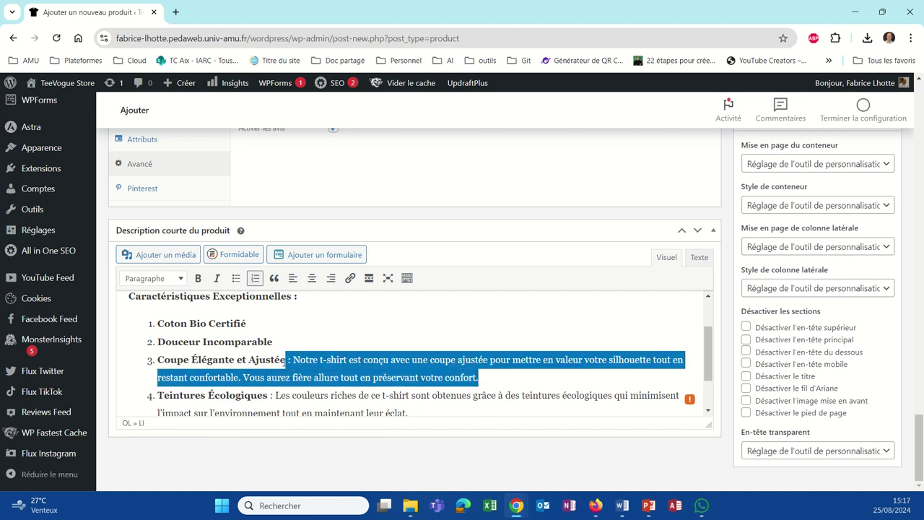
key(BackSpace)
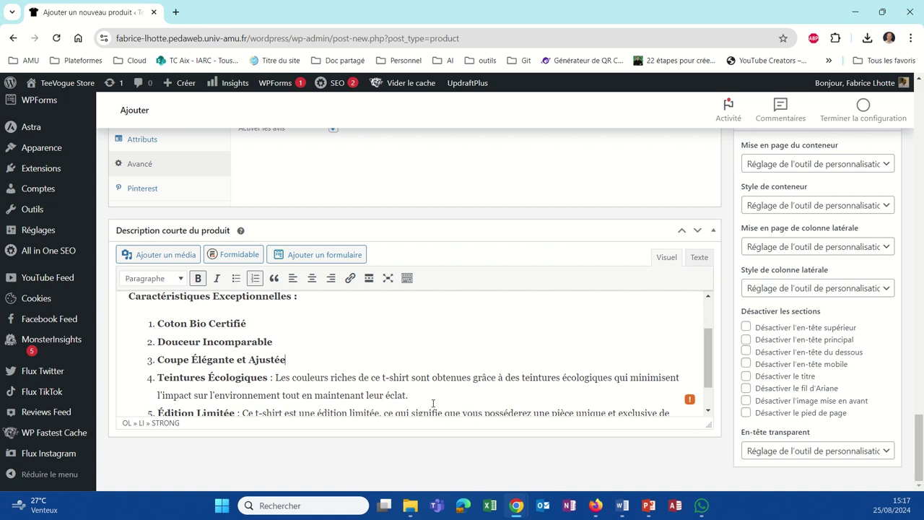
drag(409, 396, 269, 377)
key(BackSpace)
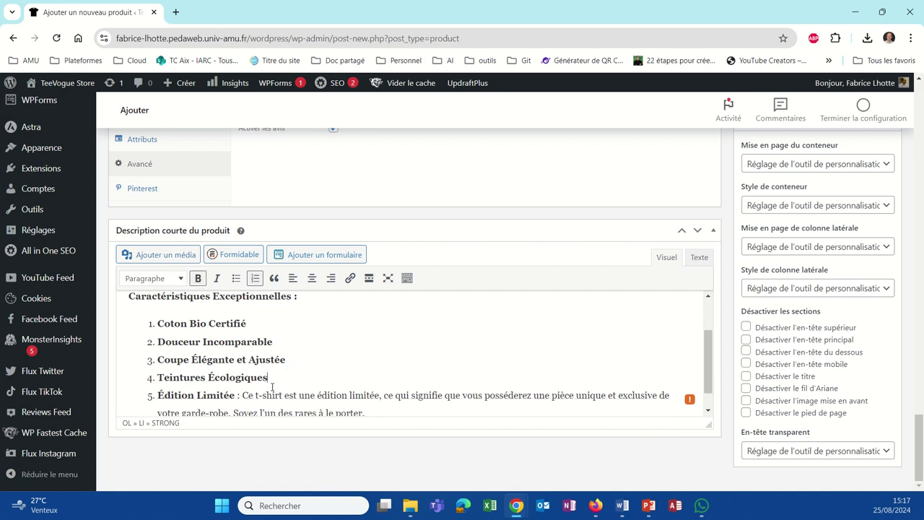
drag(374, 414, 235, 388)
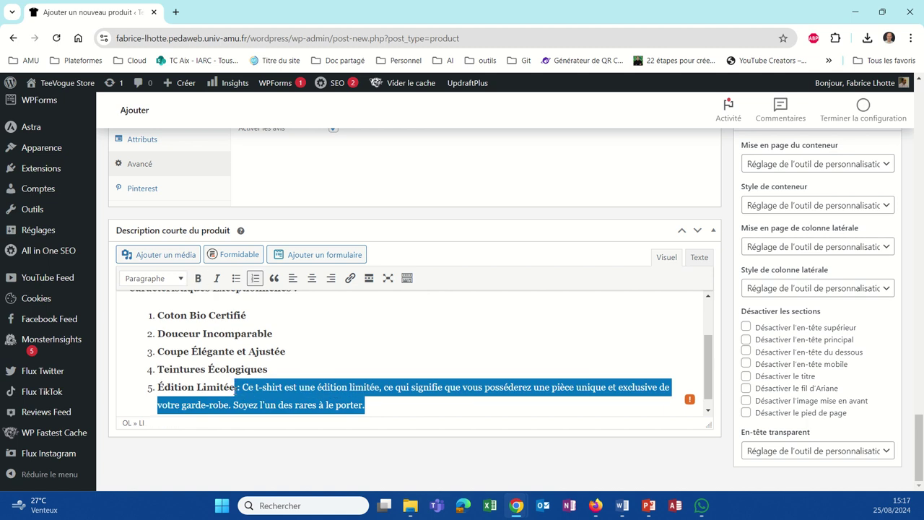
key(BackSpace)
Step: Remove the bold formatting from the five feature names listed in the short description
scroll(358, 330, up, 2)
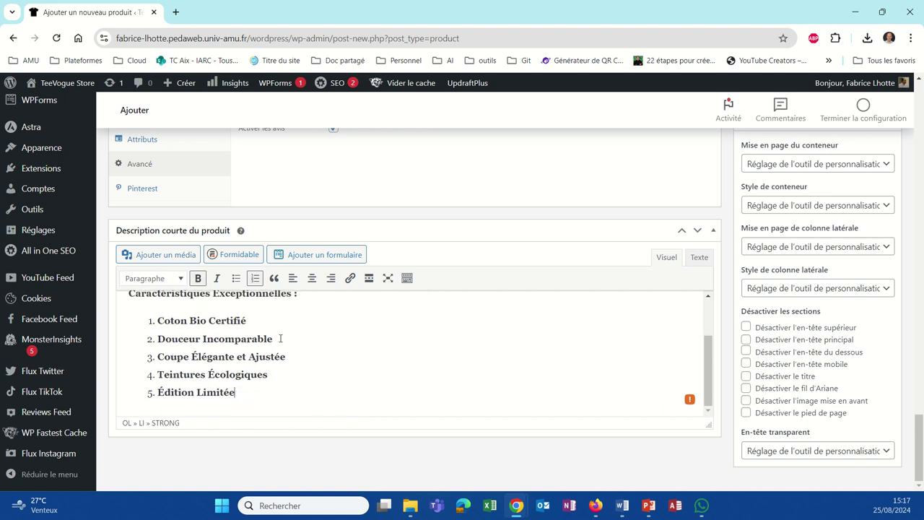
scroll(354, 332, up, 1)
scroll(350, 332, down, 4)
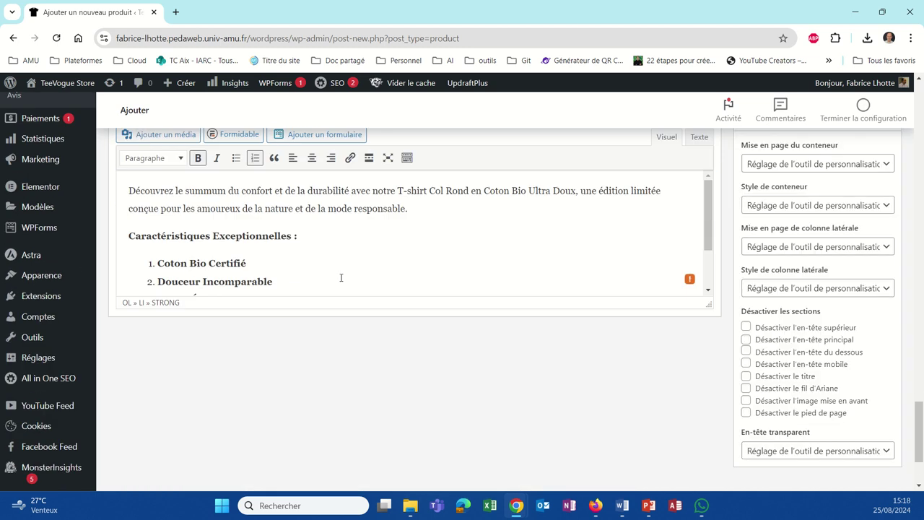
scroll(341, 276, up, 1)
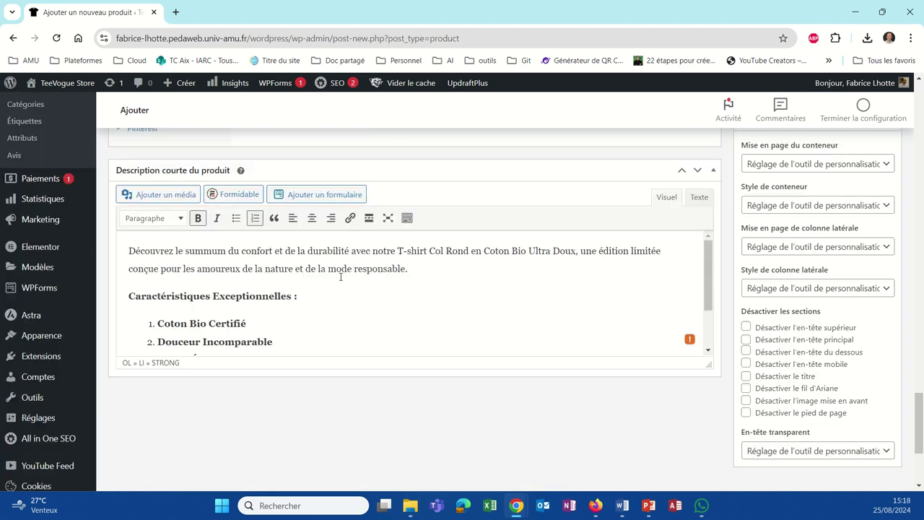
click(143, 322)
drag(143, 322, 267, 332)
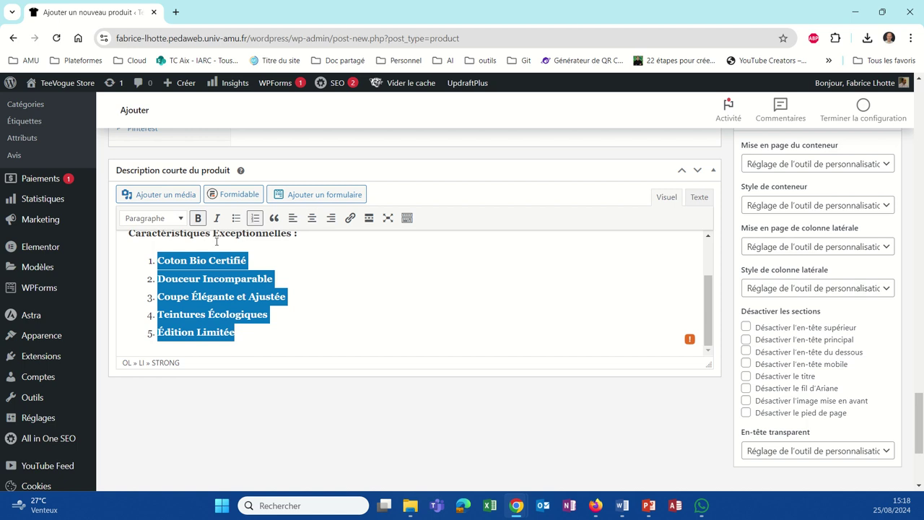
click(196, 219)
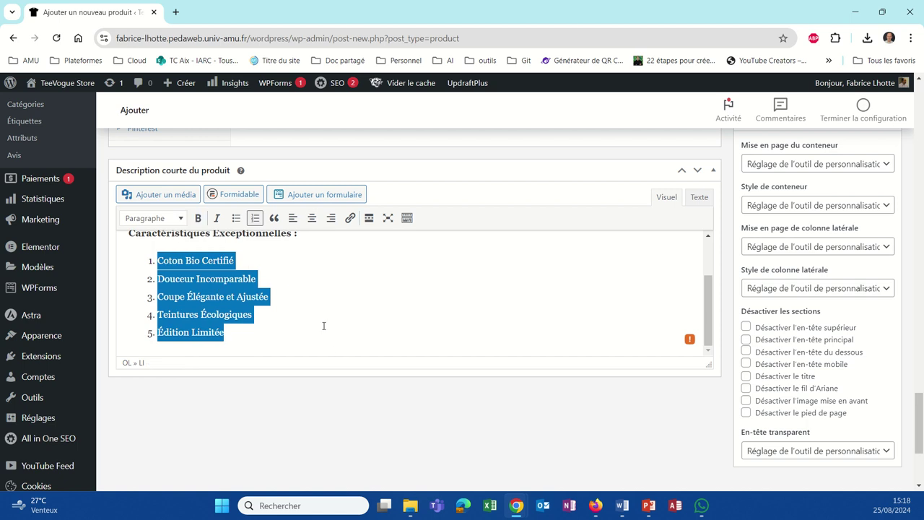
scroll(297, 301, up, 2)
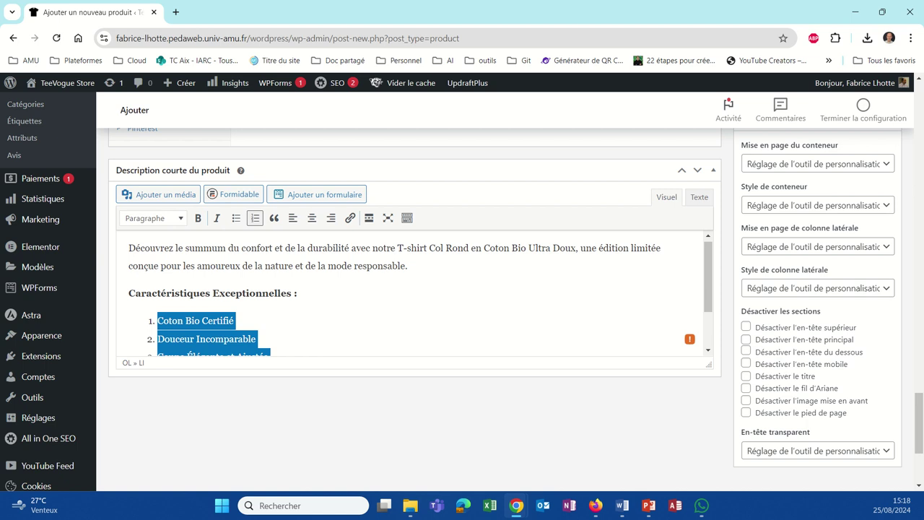
Step: Start setting the product image by choosing to upload a file from the computer
scroll(116, 396, up, 5)
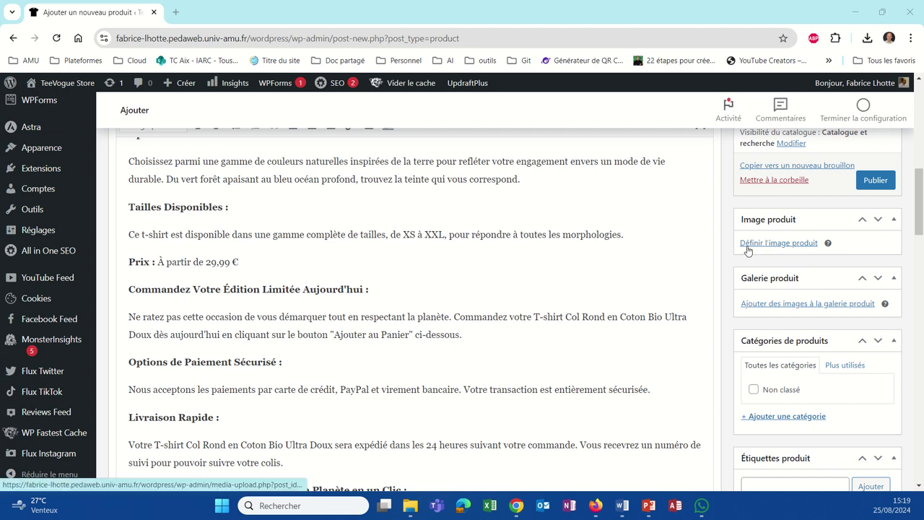
key(ctrl+a)
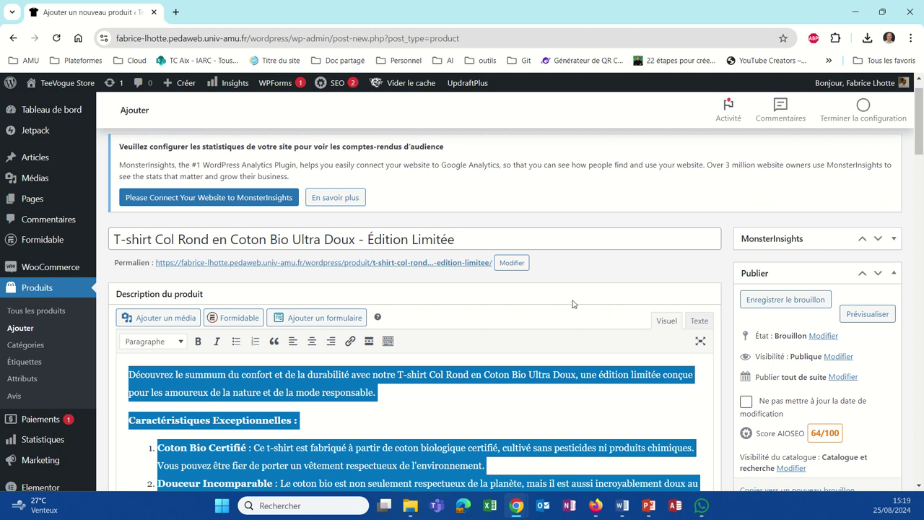
scroll(572, 304, down, 3)
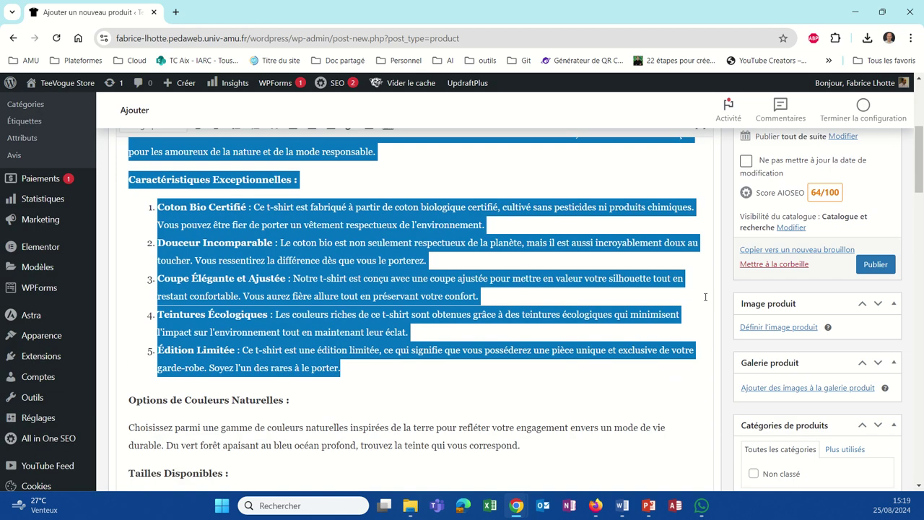
click(766, 328)
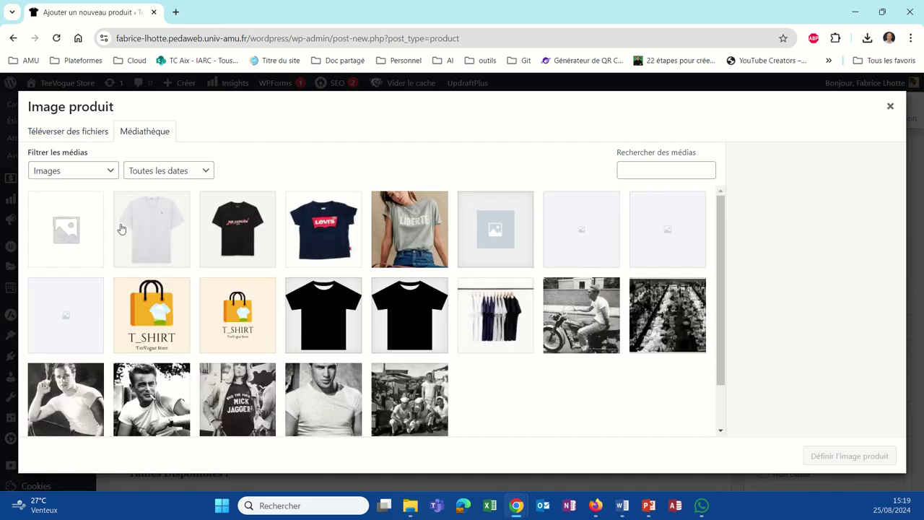
click(76, 142)
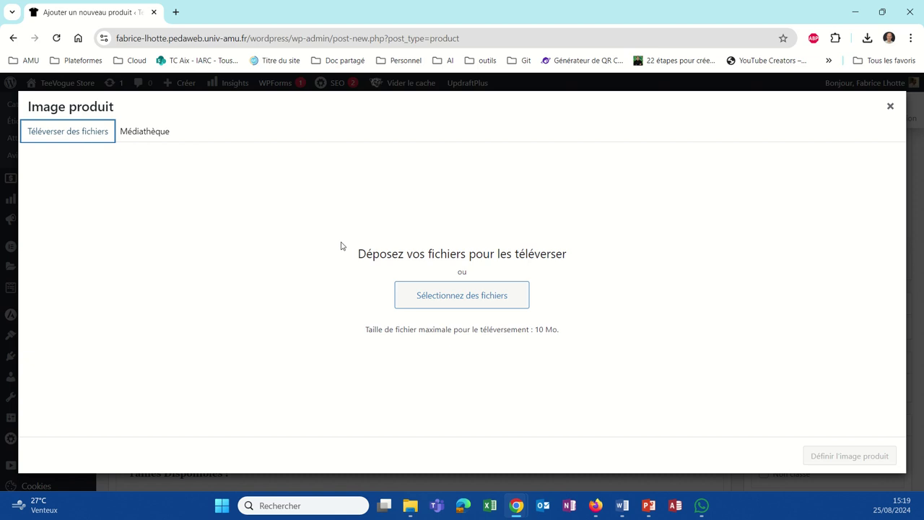
click(398, 292)
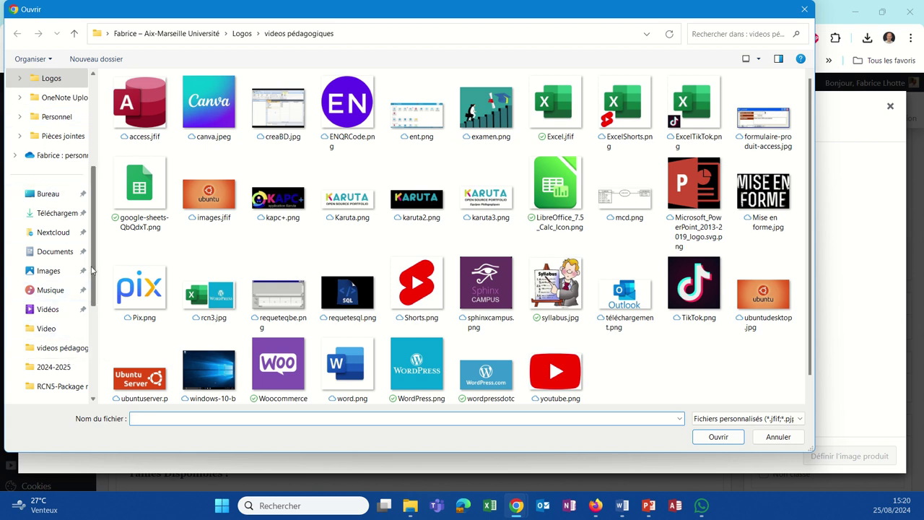
Step: Upload colrond1.jpg from the RCN5-Package ressrources folder for the product image
drag(93, 268, 91, 329)
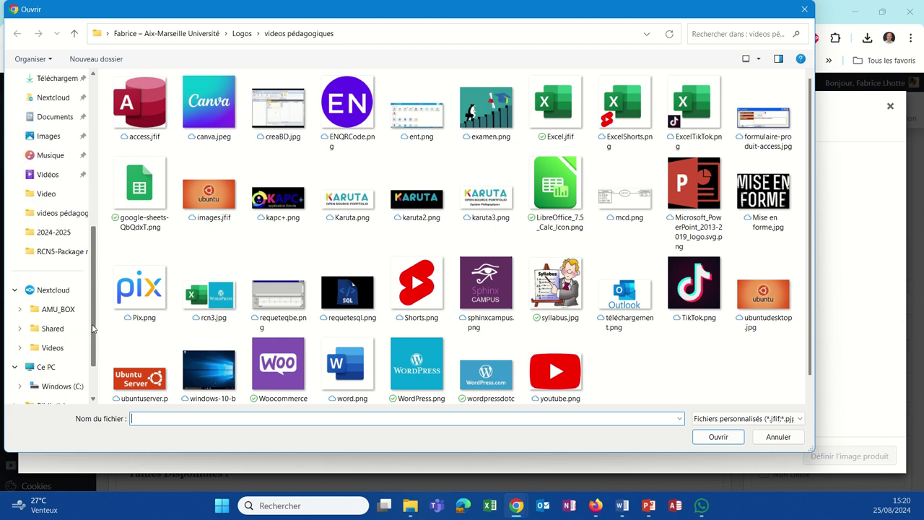
click(69, 260)
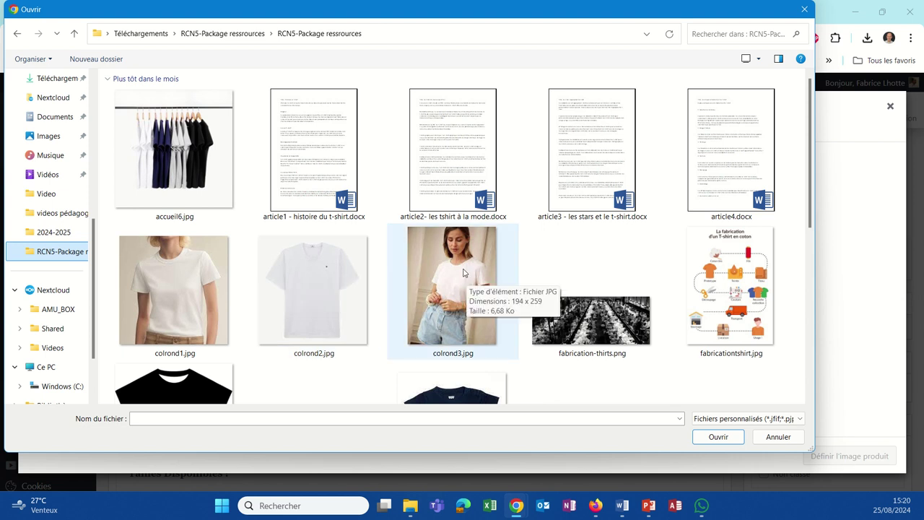
scroll(463, 272, down, 3)
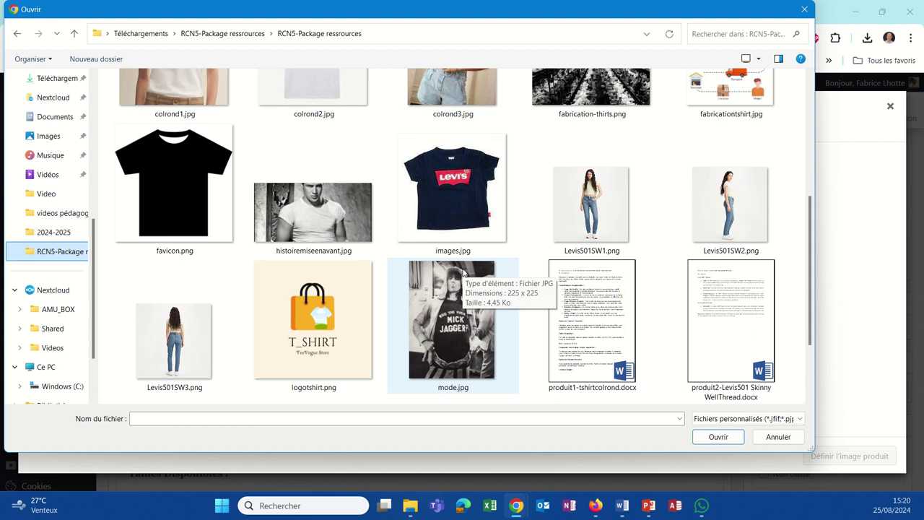
scroll(464, 272, down, 2)
scroll(464, 273, down, 2)
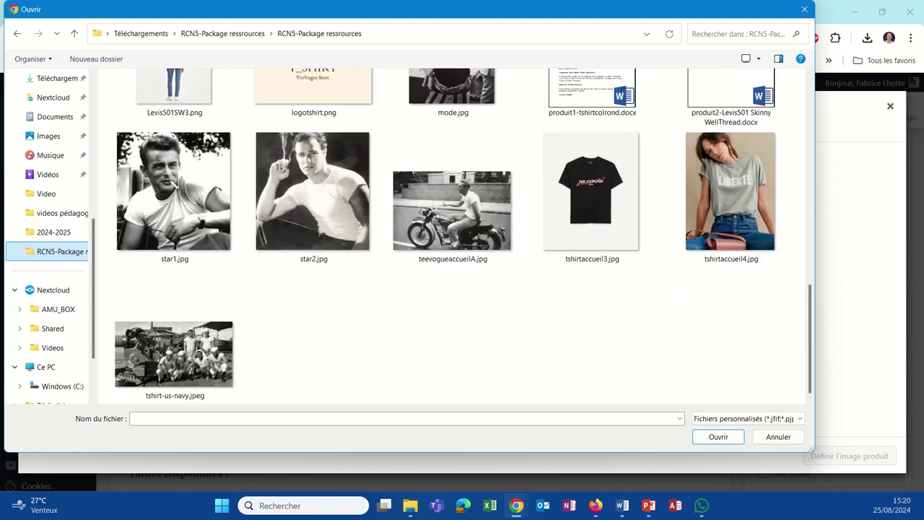
key(alt+Tab)
scroll(447, 239, up, 5)
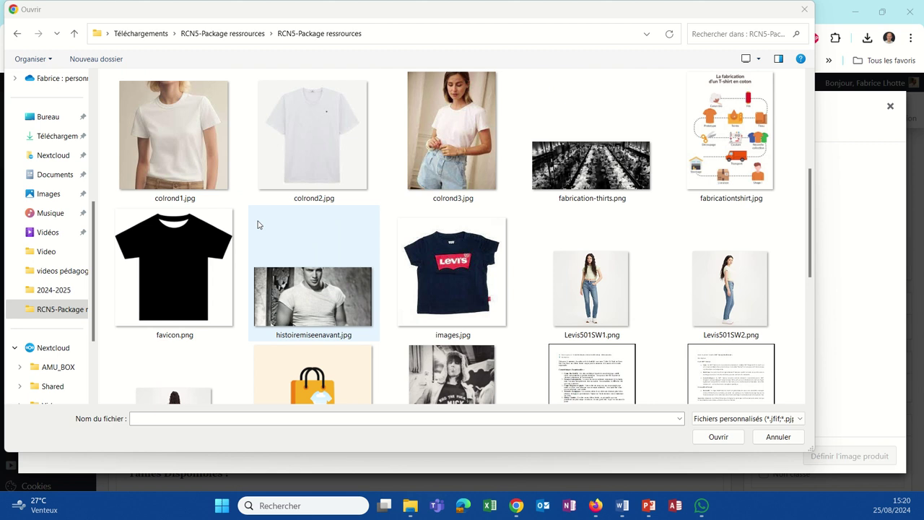
click(169, 143)
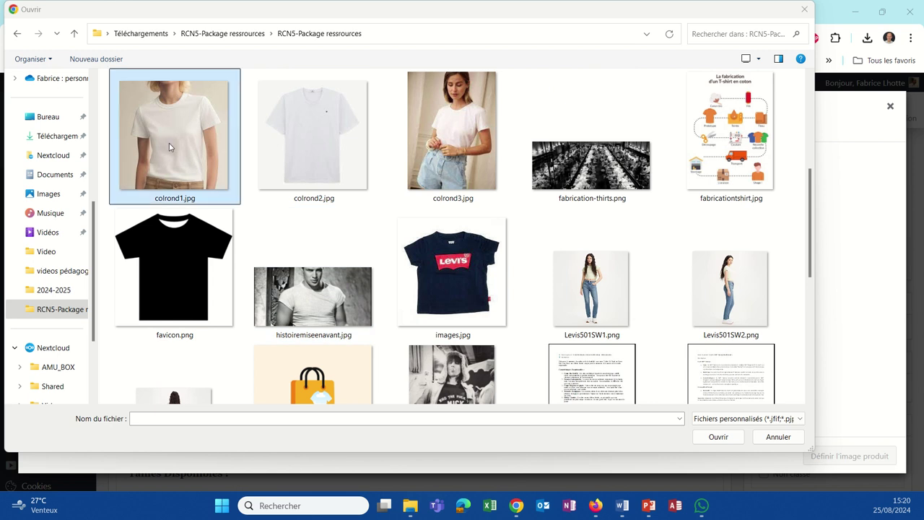
click(712, 437)
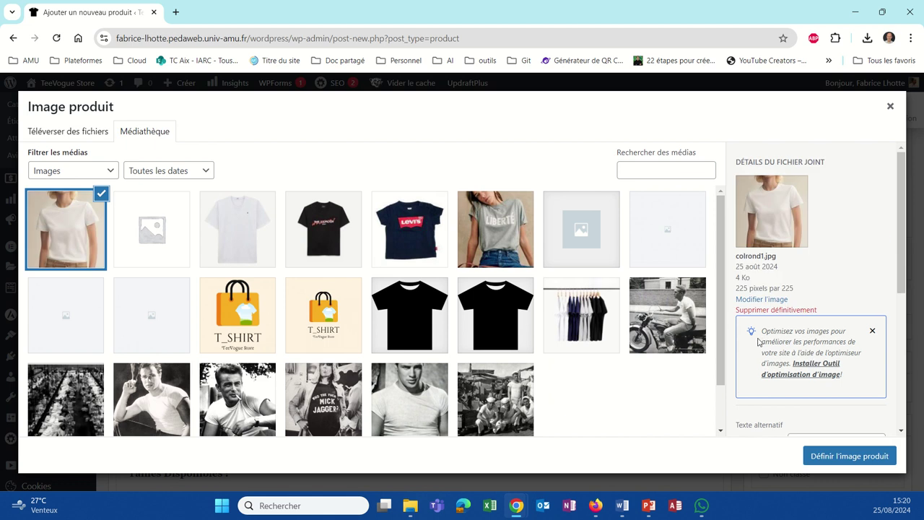
Step: Check the attachment details of colrond1.jpg and set it as the product image
scroll(758, 342, down, 2)
scroll(774, 341, down, 2)
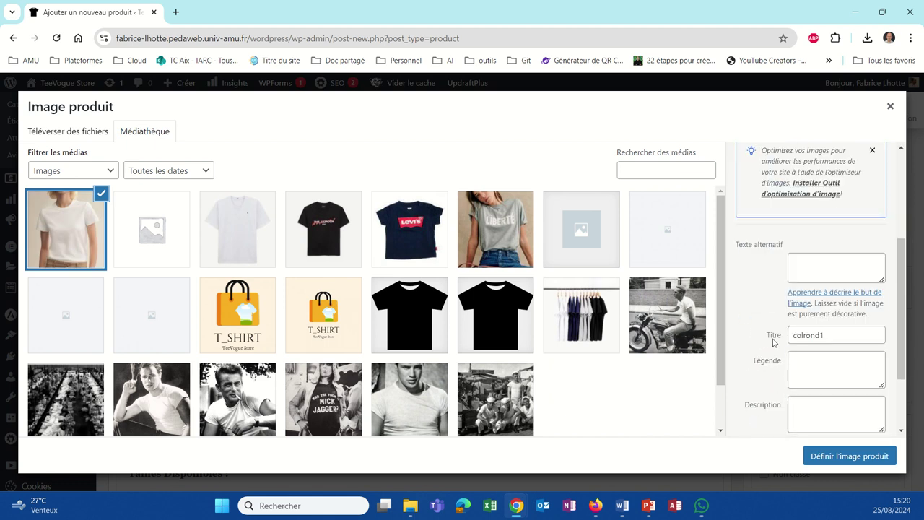
click(835, 457)
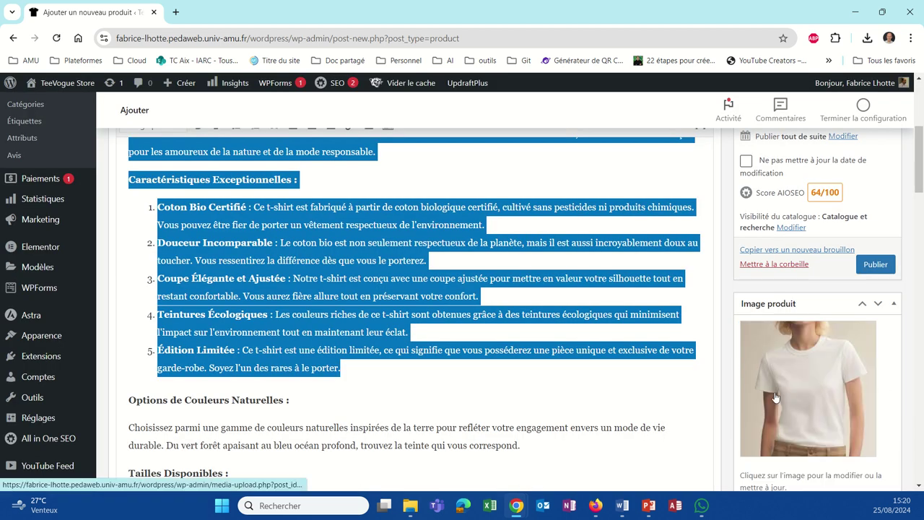
Step: Upload colrond2.jpg and colrond3.jpg together and add both to the product gallery
scroll(774, 397, down, 2)
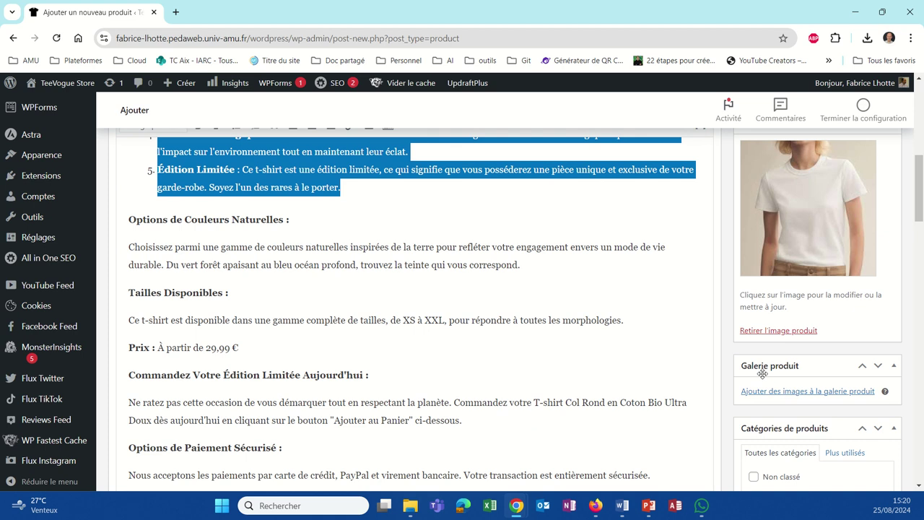
click(759, 392)
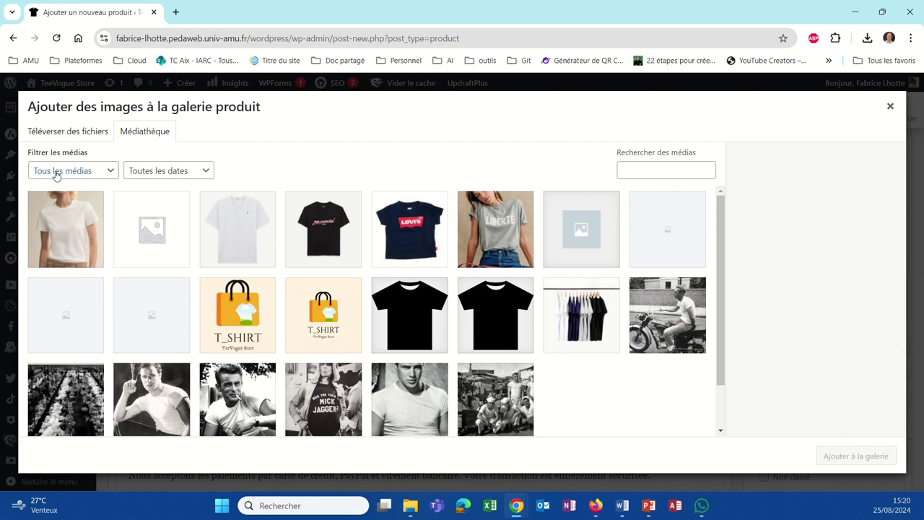
click(53, 133)
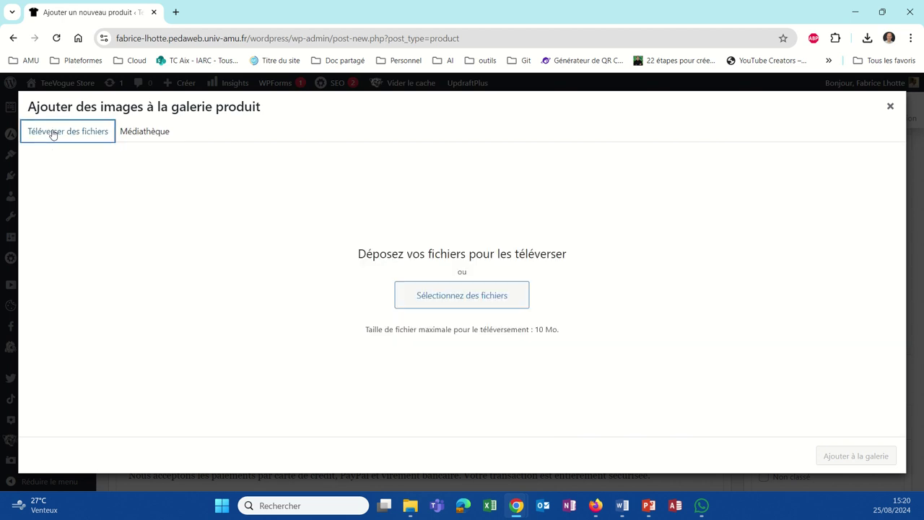
click(485, 306)
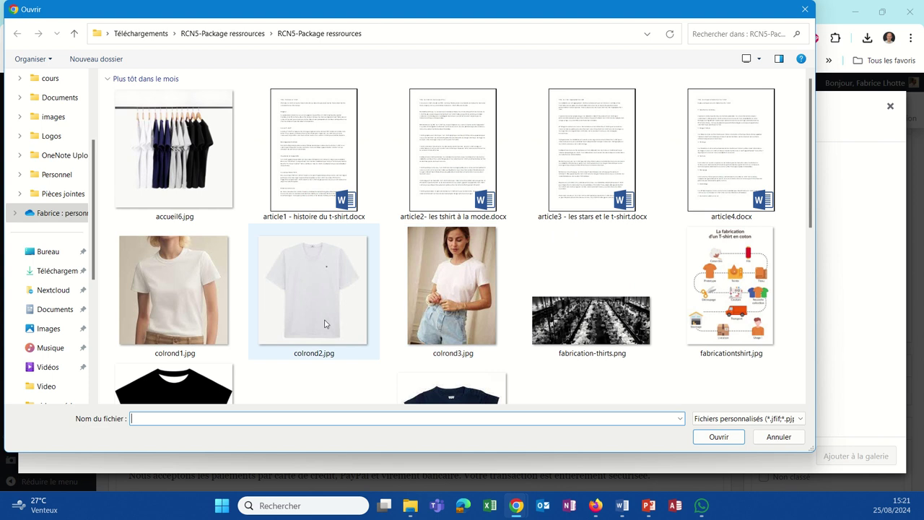
click(325, 323)
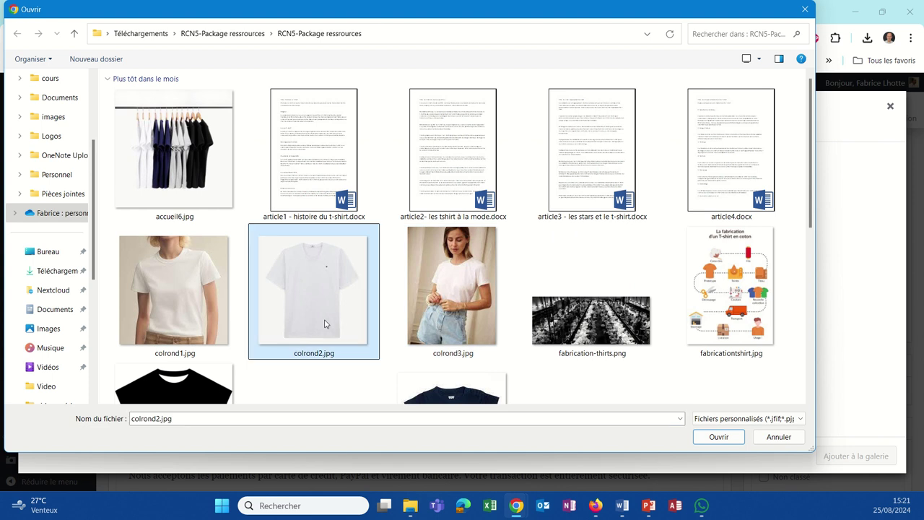
ctrl+click(412, 309)
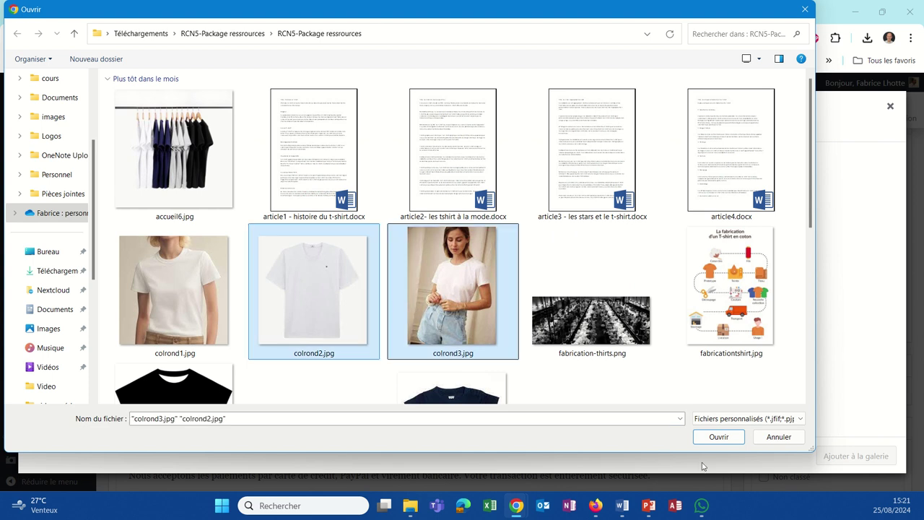
click(713, 439)
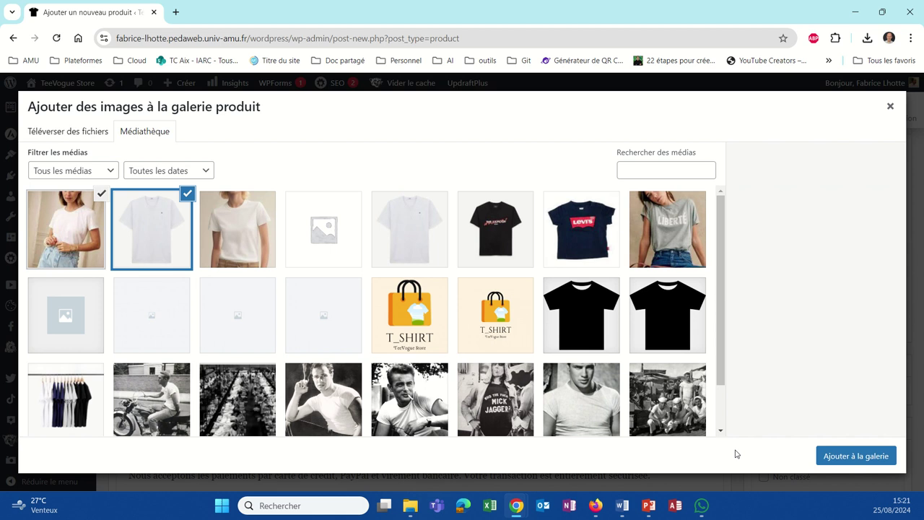
click(867, 457)
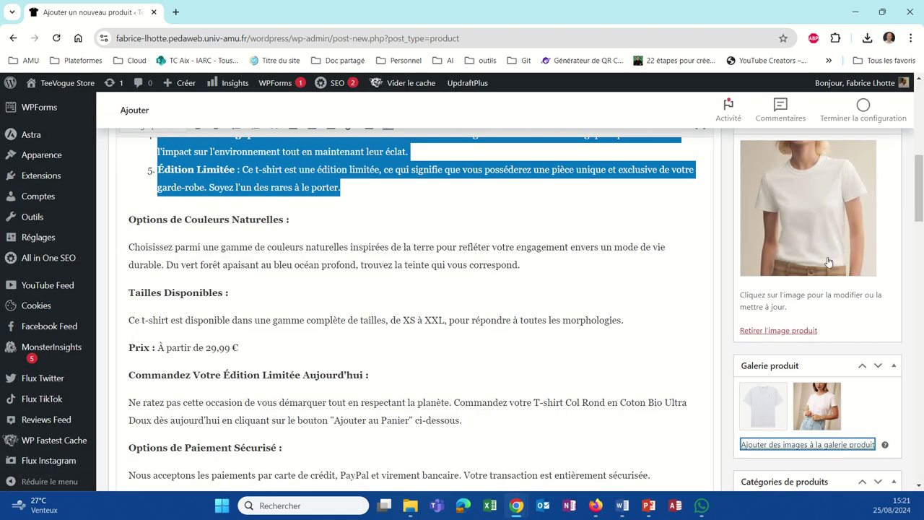
Step: Check the gallery and category settings, then publish the T-shirt product
mouse_move(824, 412)
scroll(567, 377, down, 2)
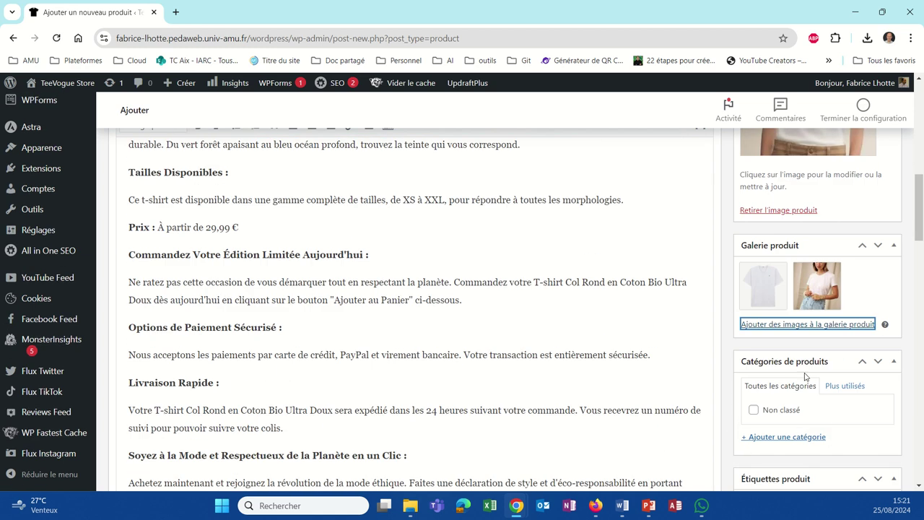
scroll(516, 368, down, 3)
key(ctrl+a)
scroll(519, 367, up, 5)
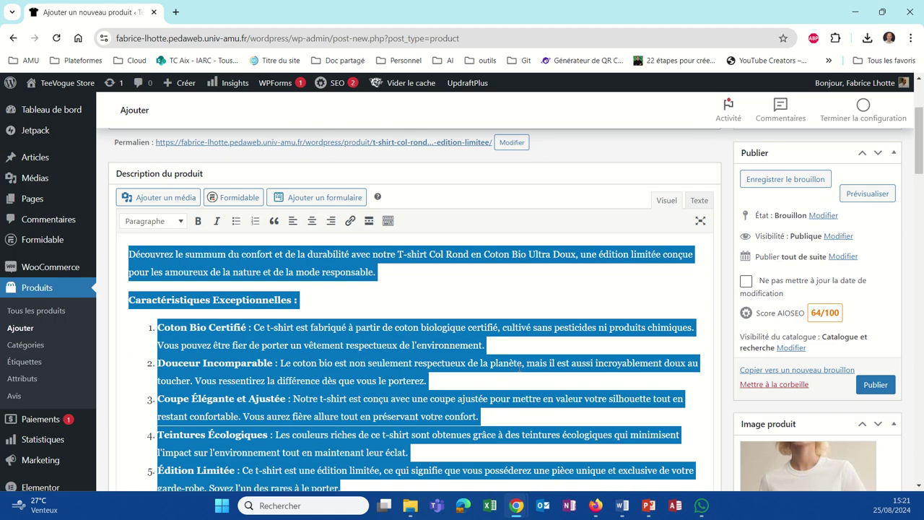
click(876, 386)
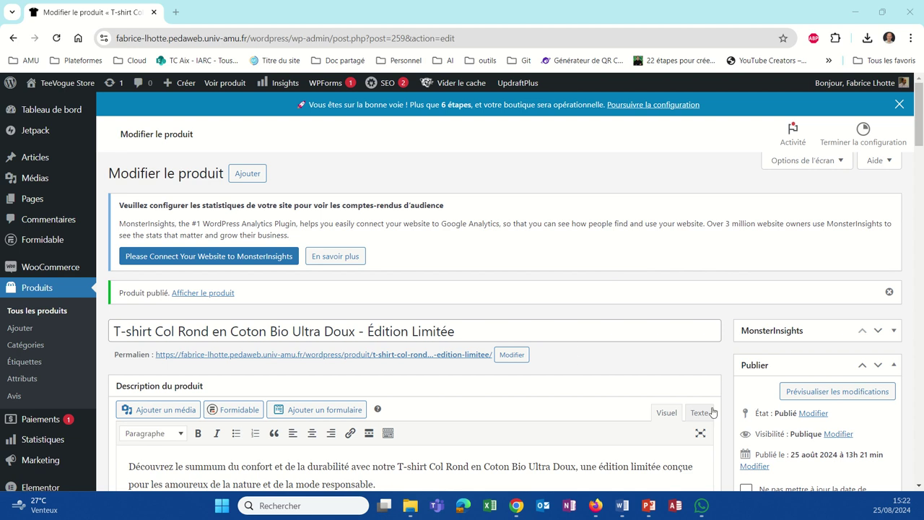
Step: Preview the published T-shirt's product page and enlarge its main photo
click(815, 392)
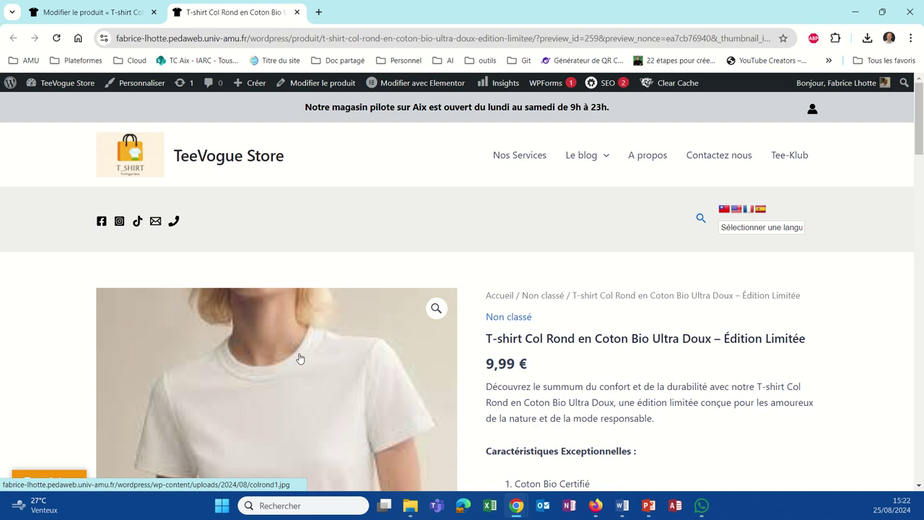
scroll(300, 357, down, 1)
click(437, 248)
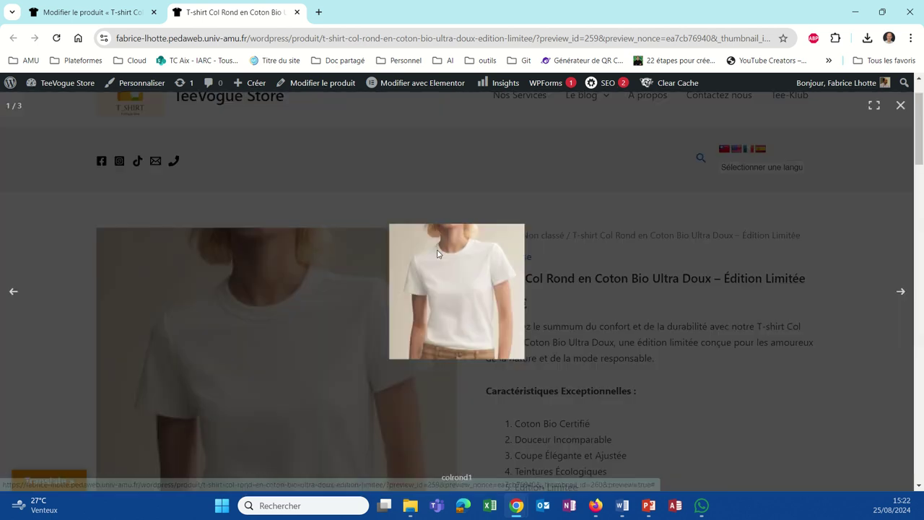
scroll(297, 330, down, 2)
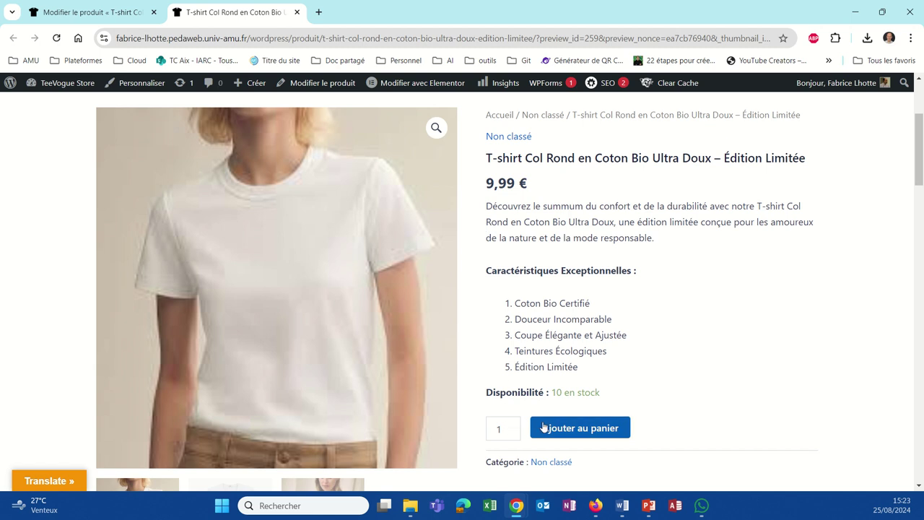
Step: Examine the gallery thumbnails, full description and footer on the previewed product page, then close the preview
scroll(499, 370, down, 3)
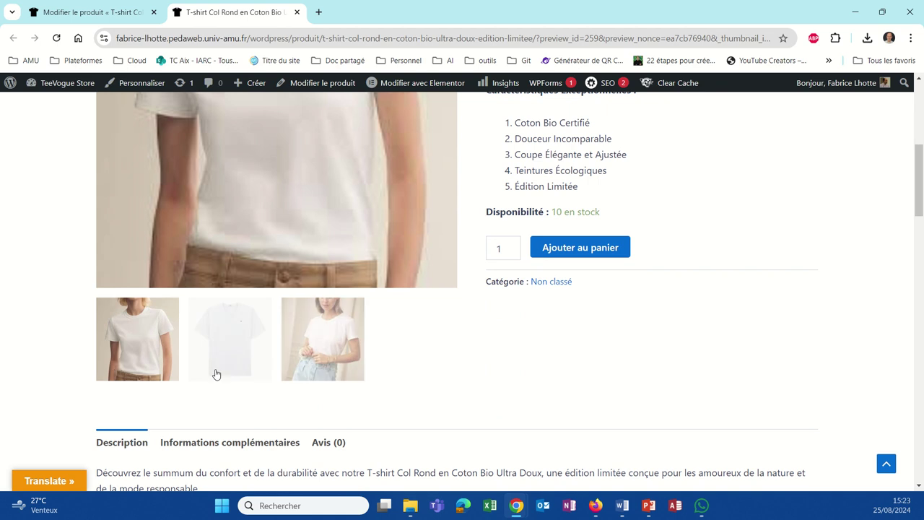
scroll(471, 386, down, 3)
scroll(473, 386, down, 10)
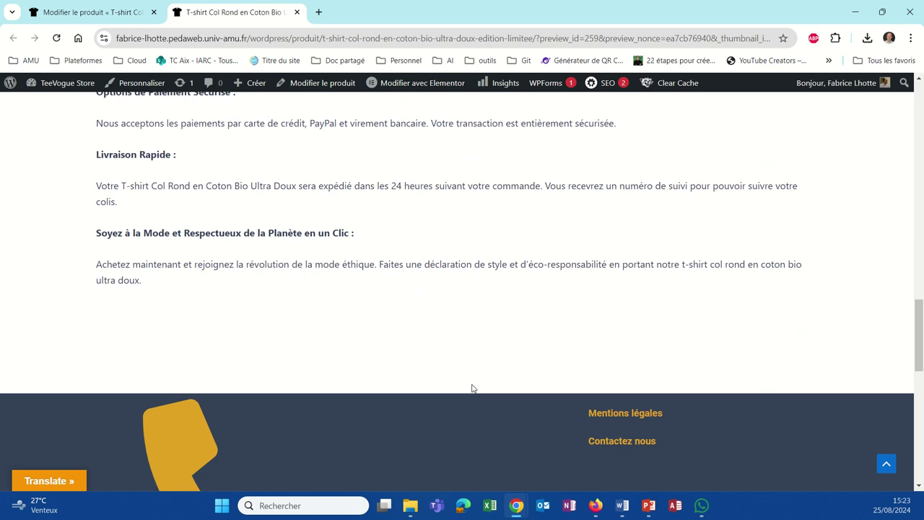
scroll(473, 389, down, 9)
scroll(473, 388, up, 4)
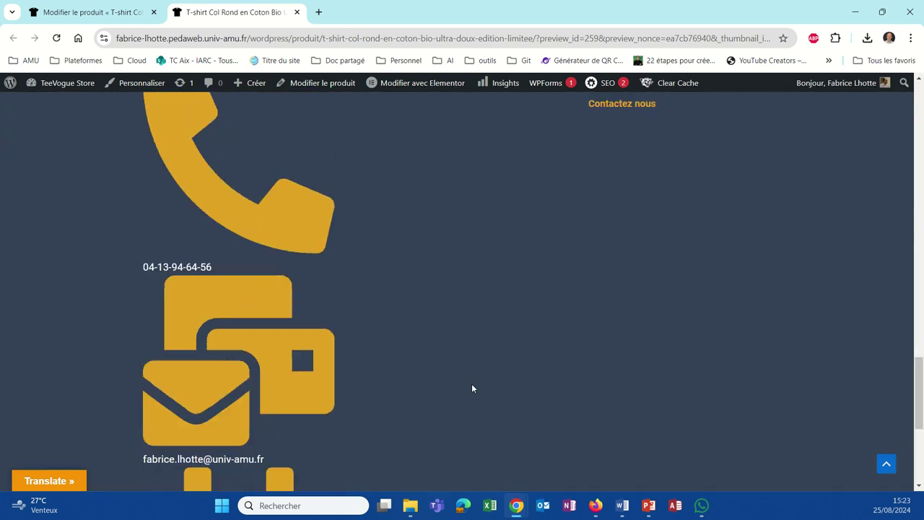
scroll(473, 389, up, 10)
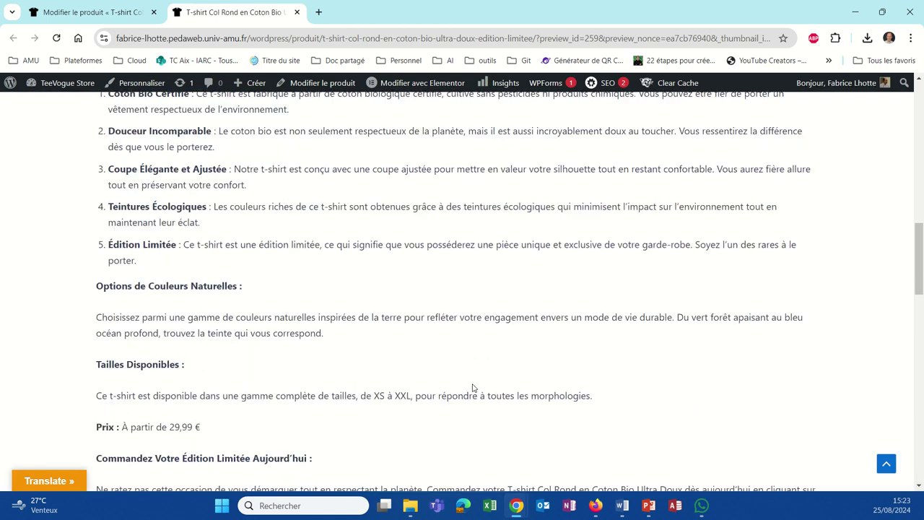
scroll(473, 389, down, 3)
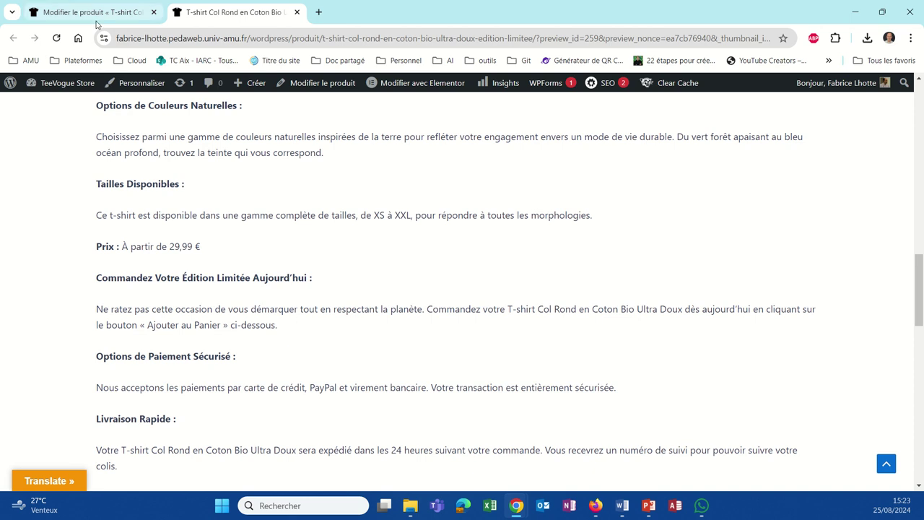
click(297, 12)
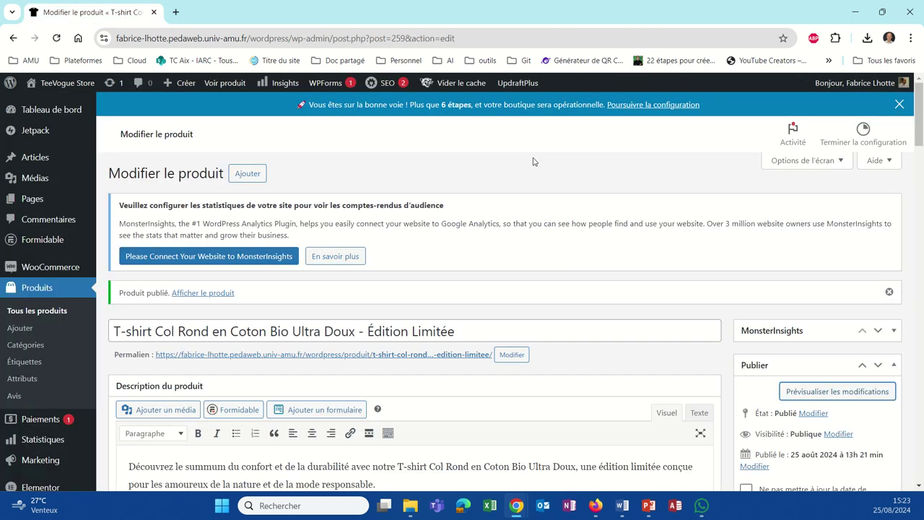
Step: Open the list of all products and review the entry for the published T-shirt
click(44, 290)
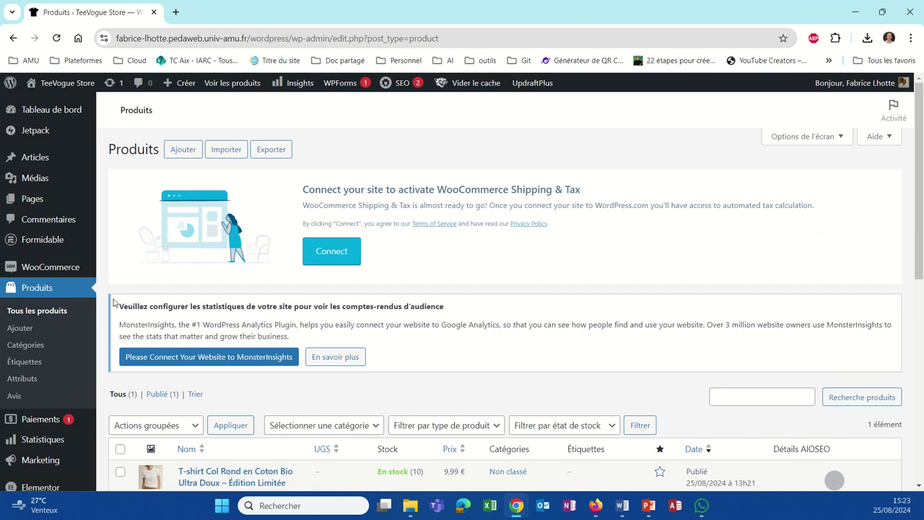
scroll(146, 288, down, 3)
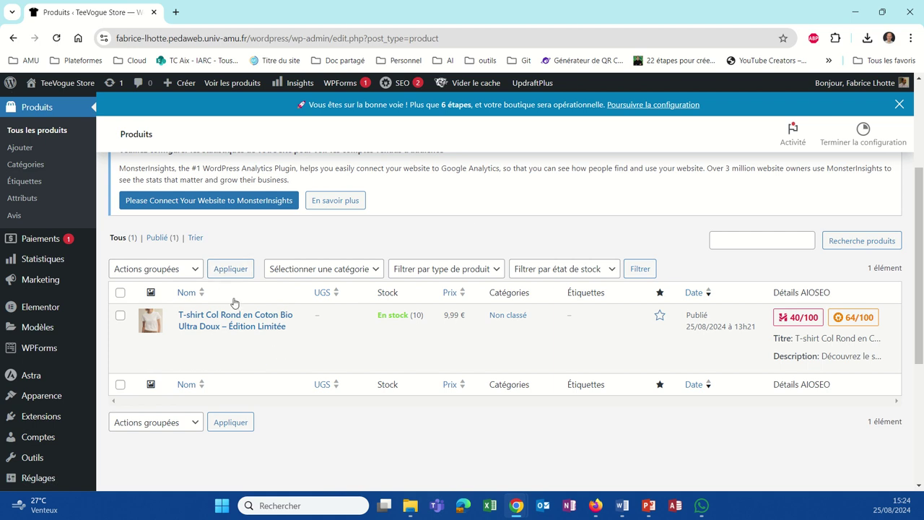
scroll(234, 302, up, 3)
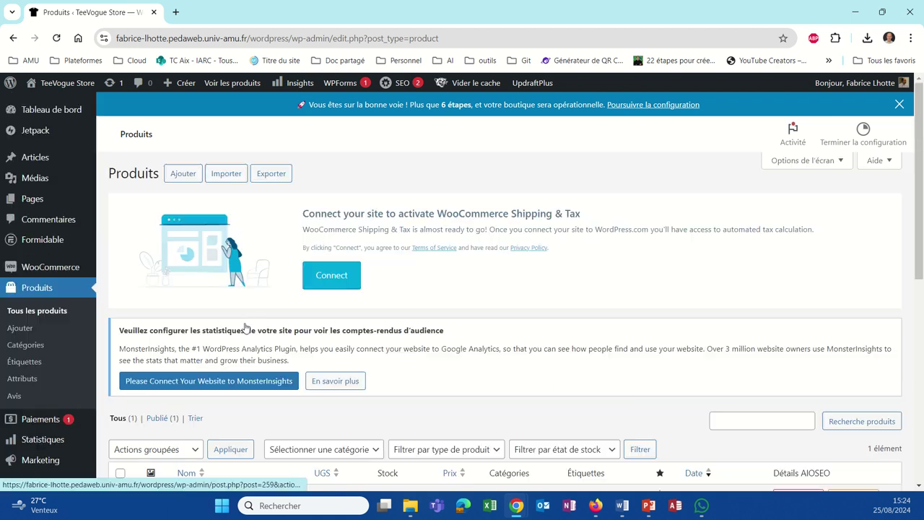
Step: Start a new product and name it "Levi’s « 501® Skinny WellThread »"
click(183, 179)
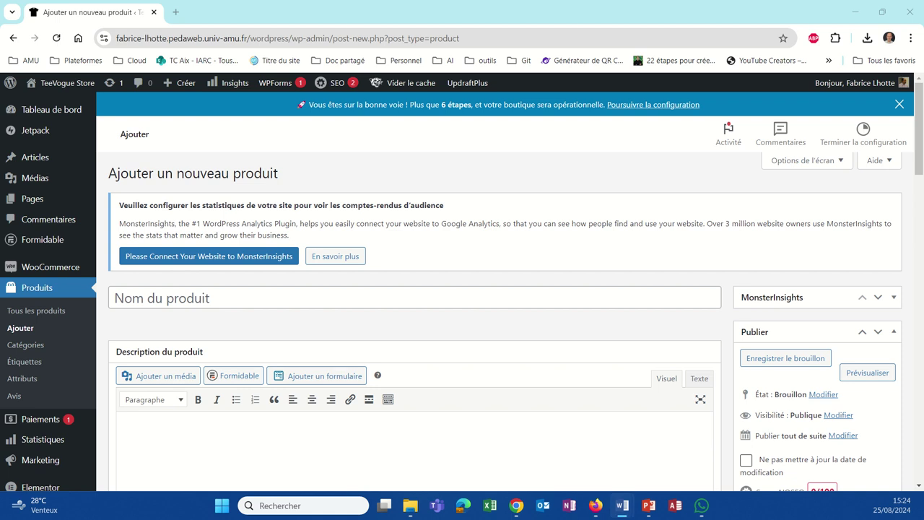
click(163, 291)
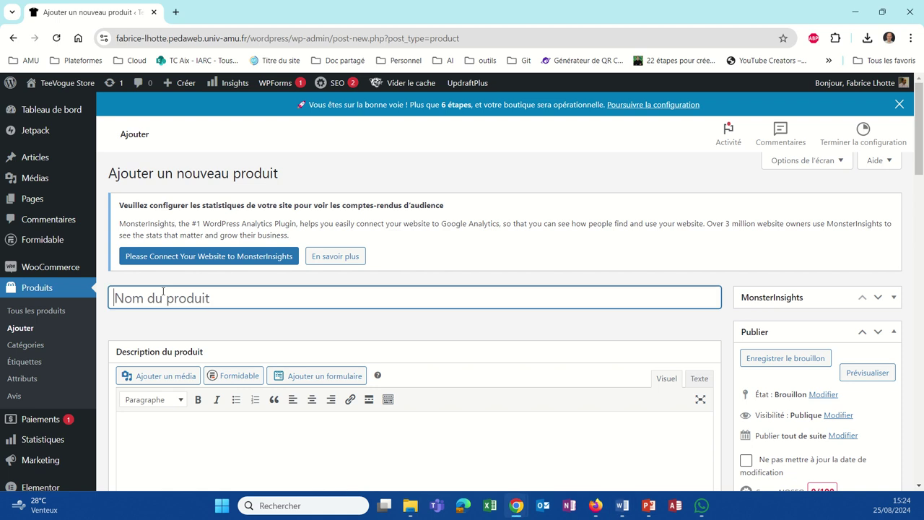
text(Levi’s « 501® Skinny WellThread »)
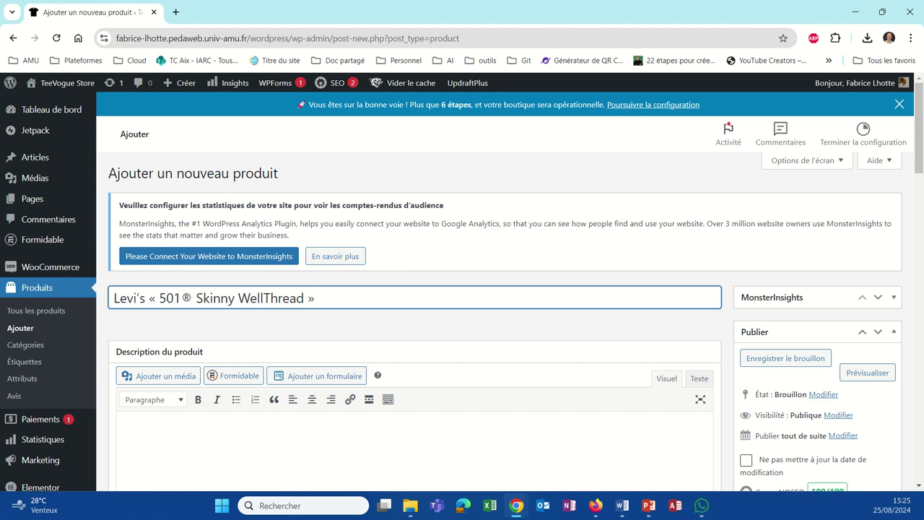
Step: Copy the jeans description from the Word document and paste it into the product's main description
key(alt+Tab)
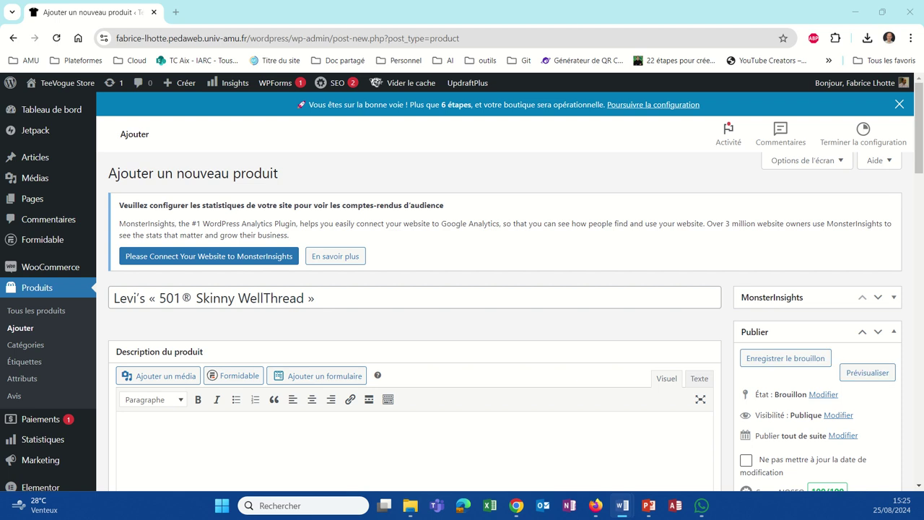
click(140, 445)
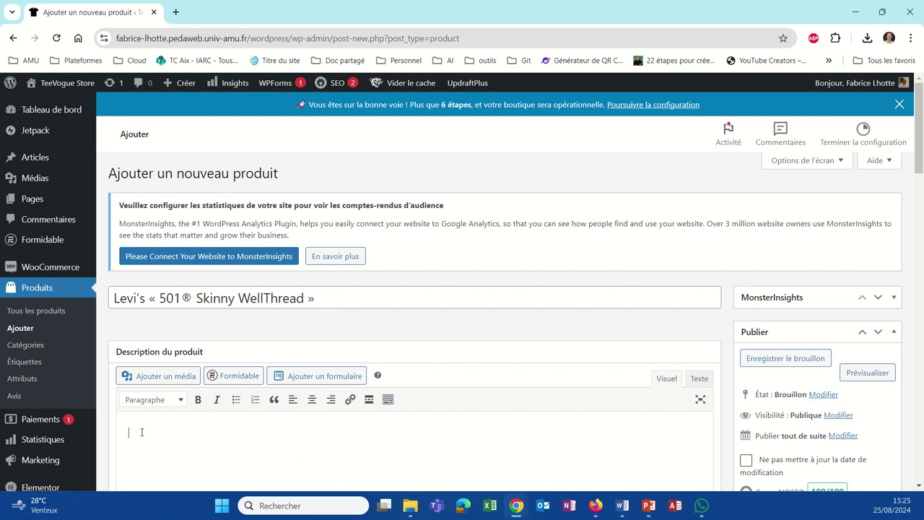
key(ctrl+v)
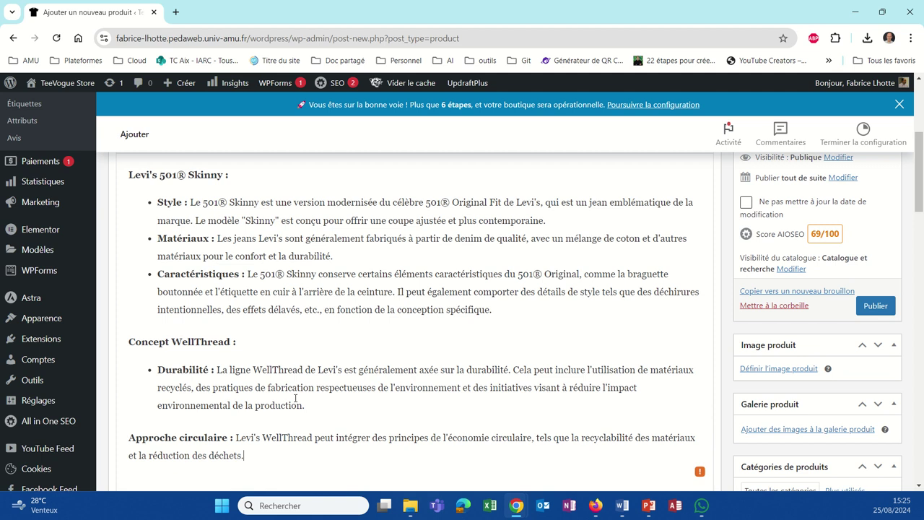
Step: Set the jeans' regular price to 29,90 € in the product data, using a comma as decimal separator
scroll(295, 400, down, 5)
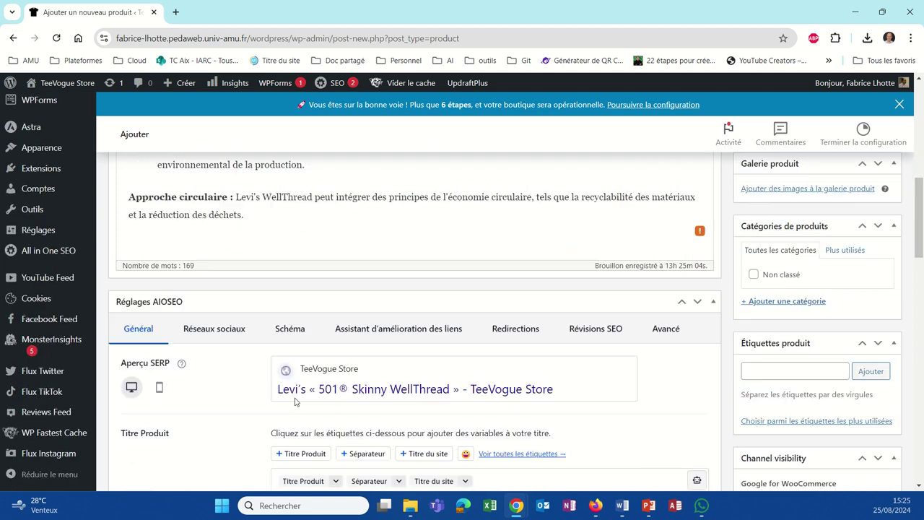
scroll(295, 402, down, 6)
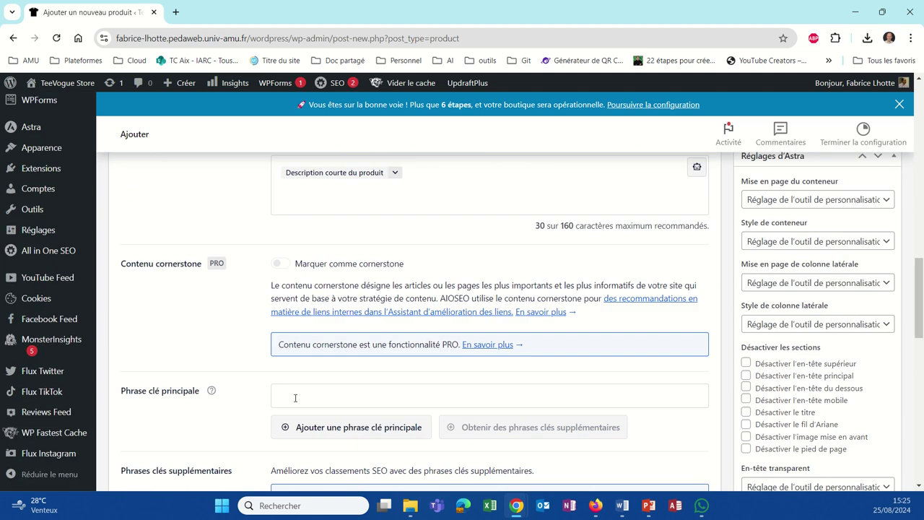
scroll(295, 402, down, 6)
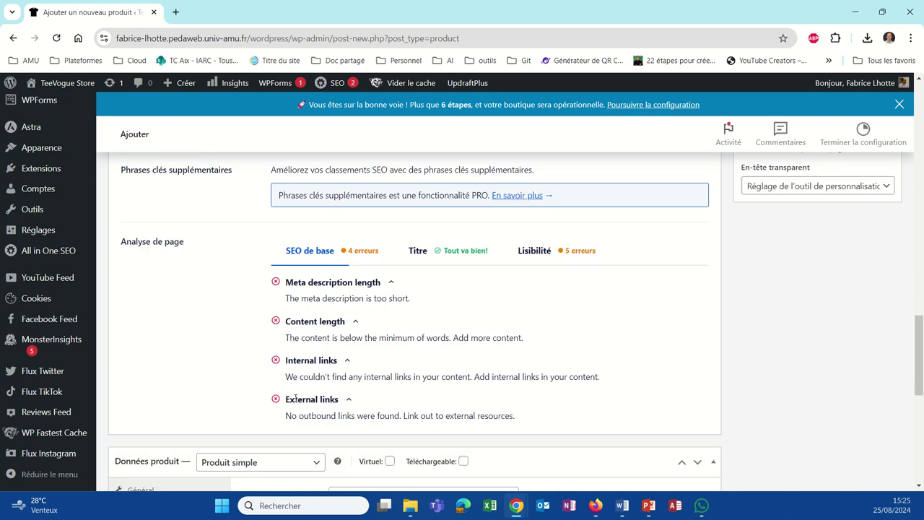
scroll(294, 402, down, 2)
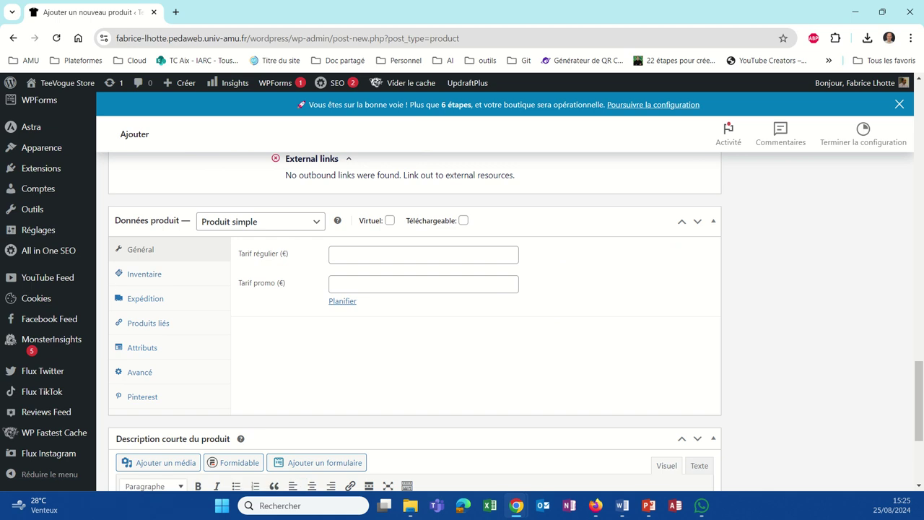
key(alt+Tab)
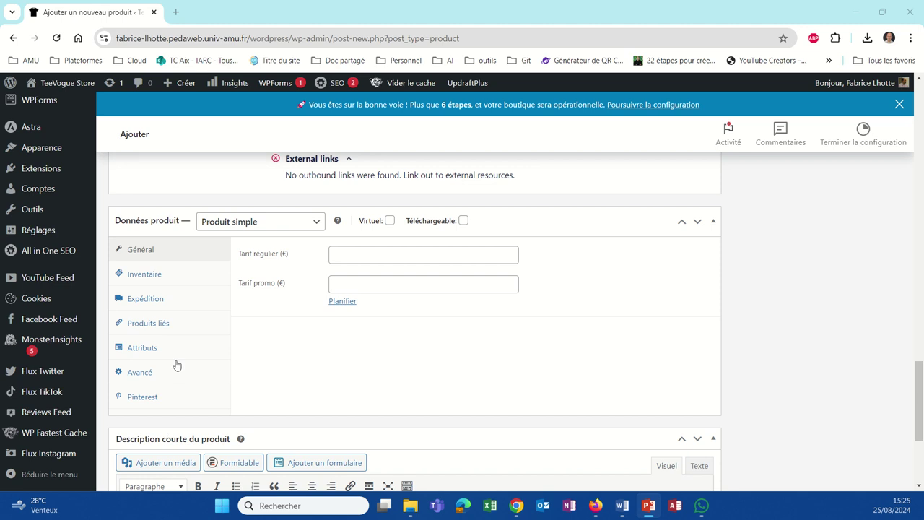
click(368, 253)
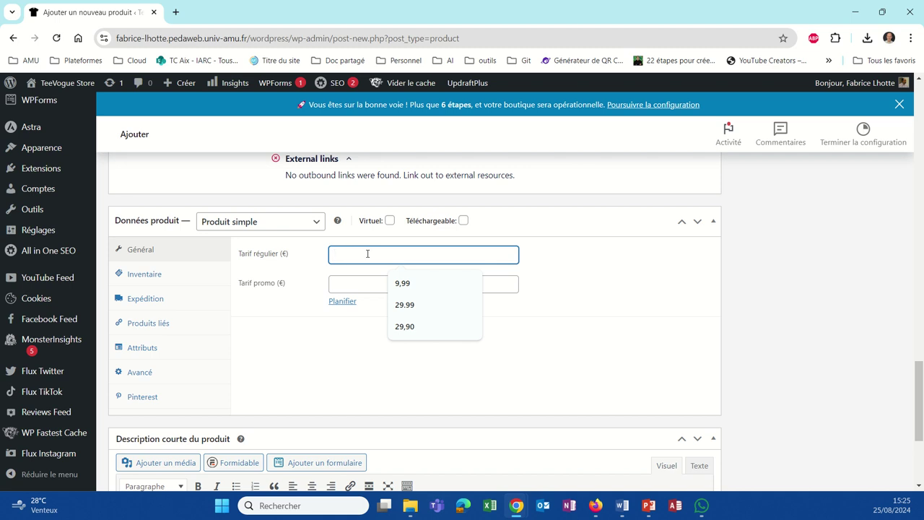
text(29.90)
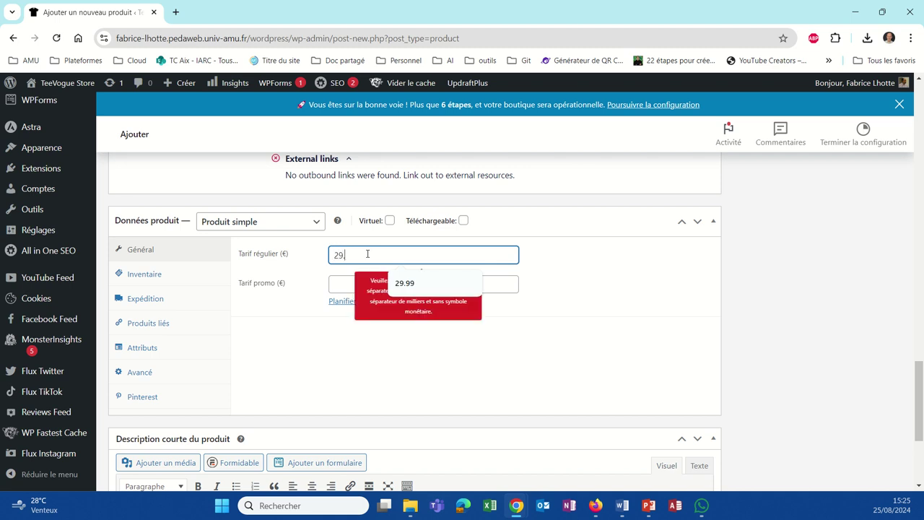
key(Left)
key(Left)
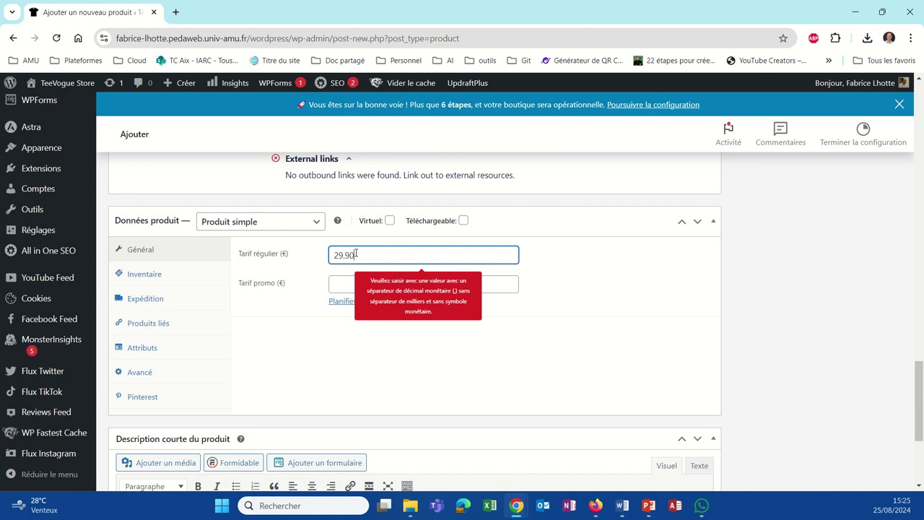
key(BackSpace)
text(,)
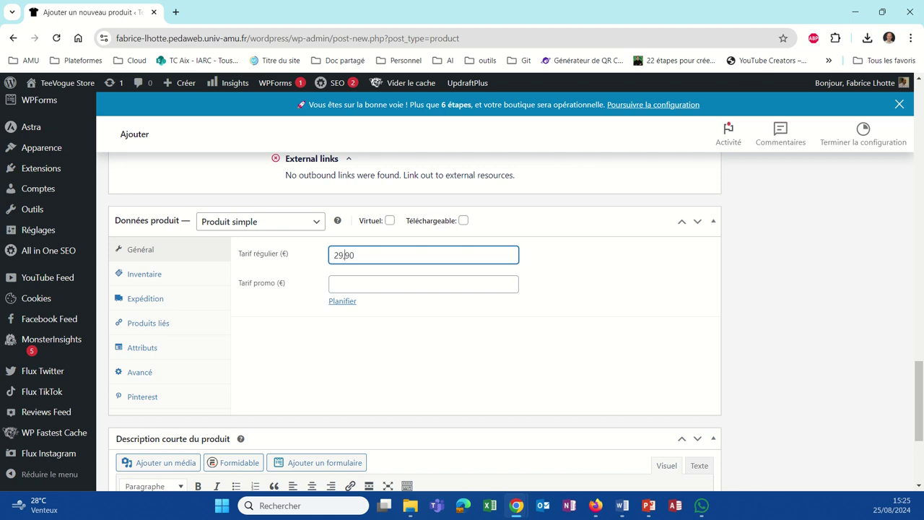
Step: Set the jeans' promotional price to 25,00 €
click(369, 287)
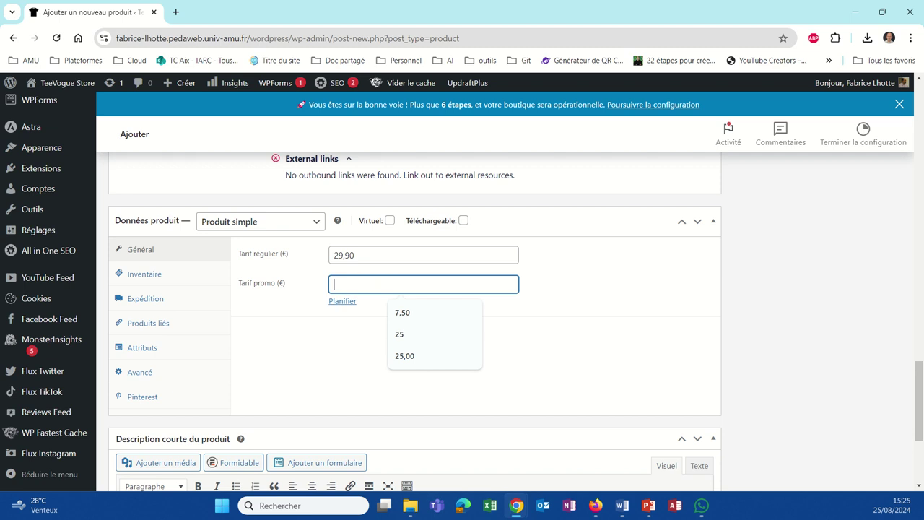
text(25)
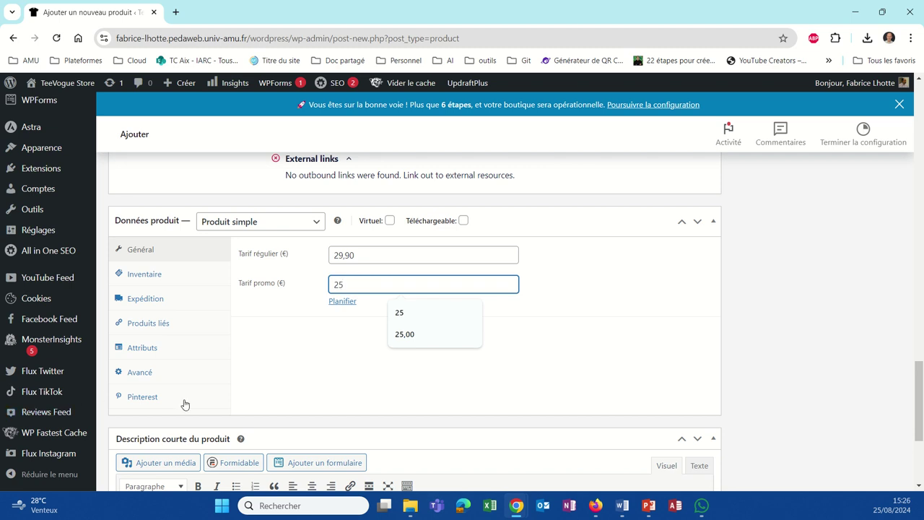
mouse_move(133, 381)
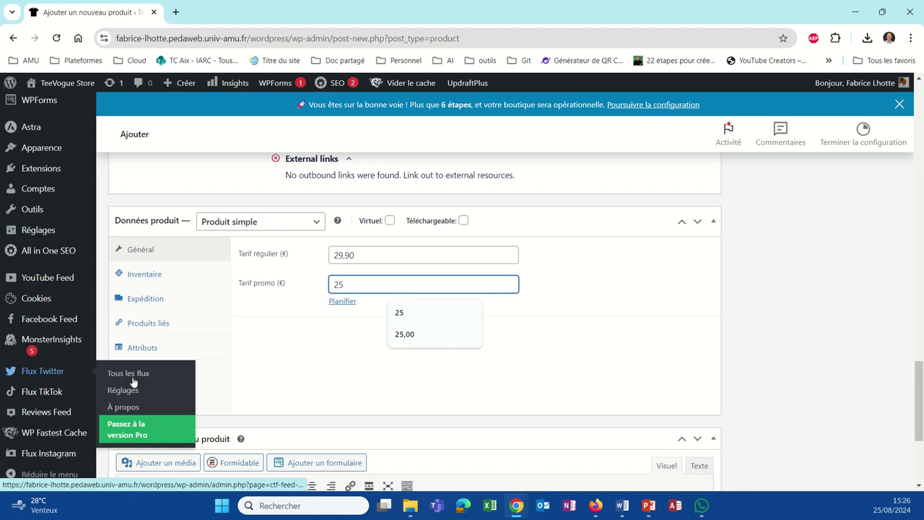
click(320, 377)
click(377, 254)
click(365, 279)
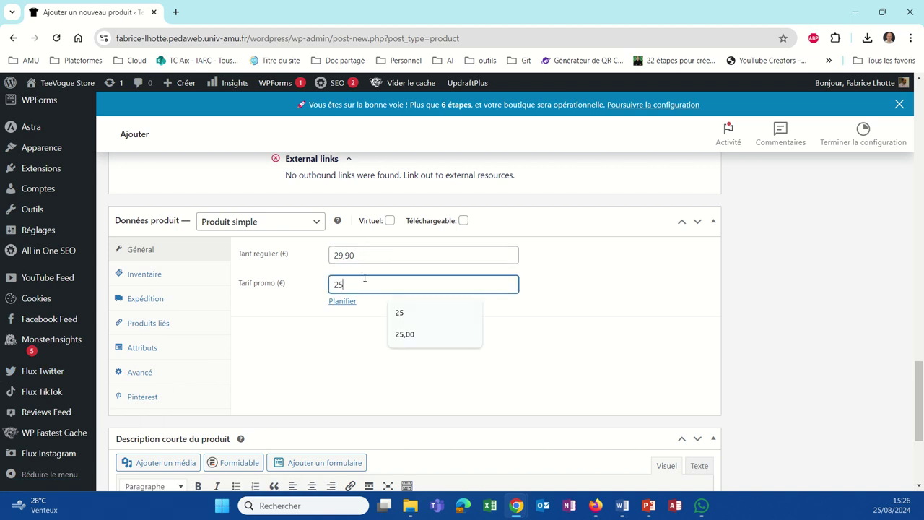
text(,)
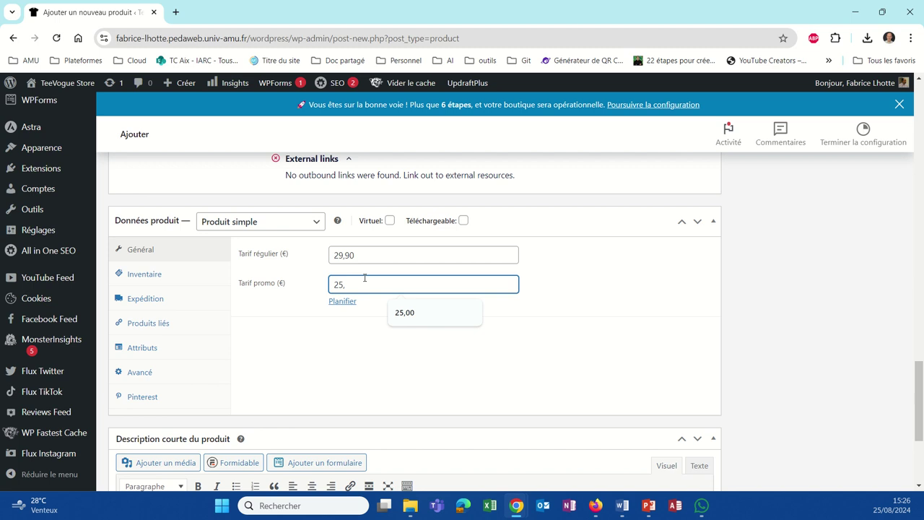
text(00)
click(363, 255)
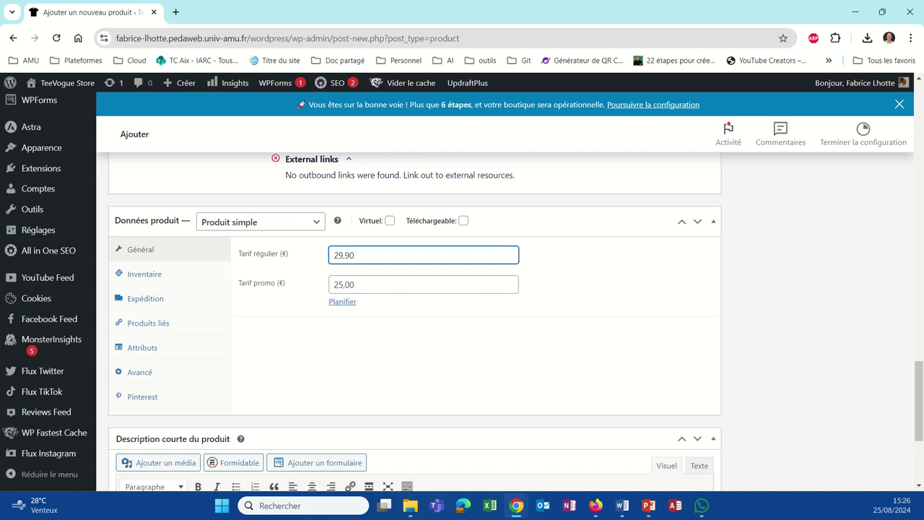
Step: Schedule the promotional price to run from 2024-12-15 to 2024-12-31
click(332, 302)
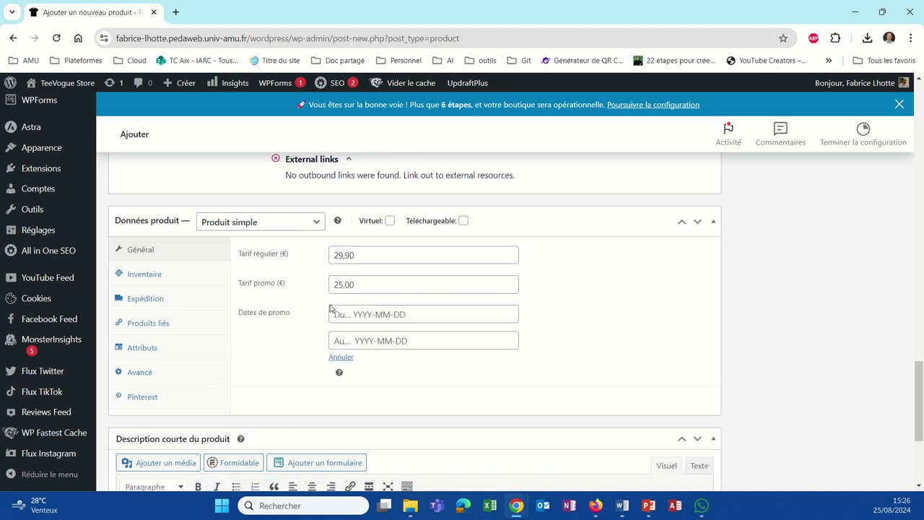
click(339, 315)
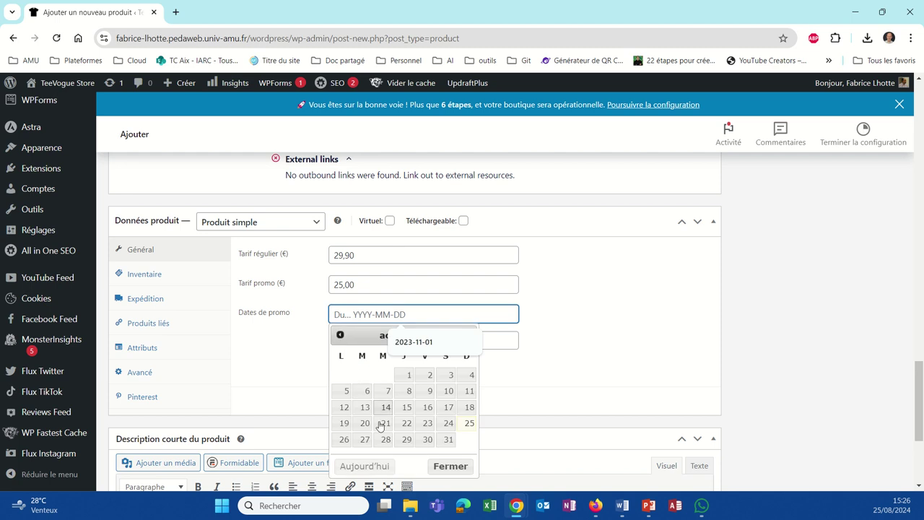
click(468, 336)
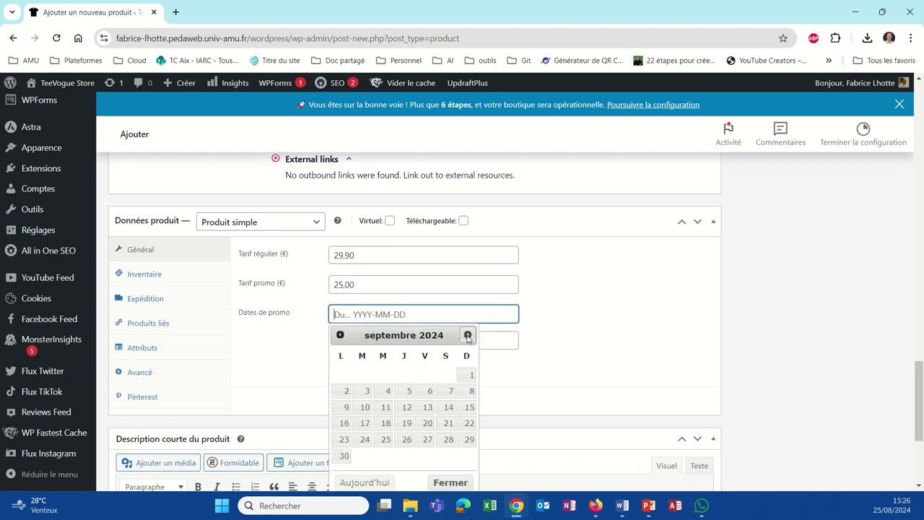
click(468, 335)
click(468, 335)
click(468, 335)
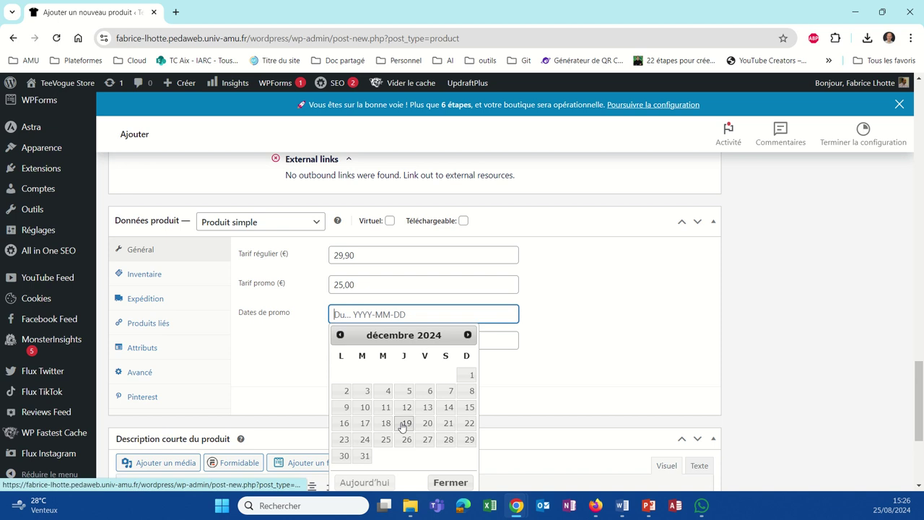
click(470, 409)
click(419, 347)
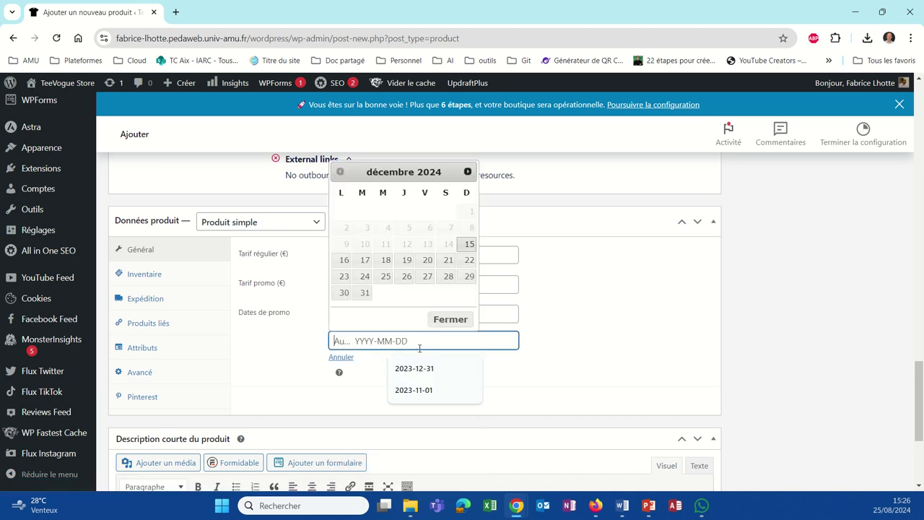
click(364, 292)
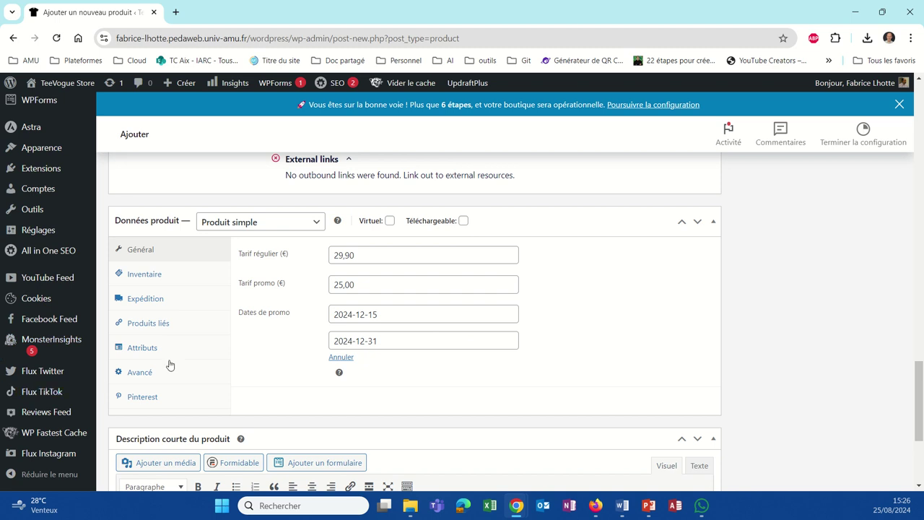
Step: Enable stock quantity tracking in the product's inventory settings and set the quantity to 25
click(161, 273)
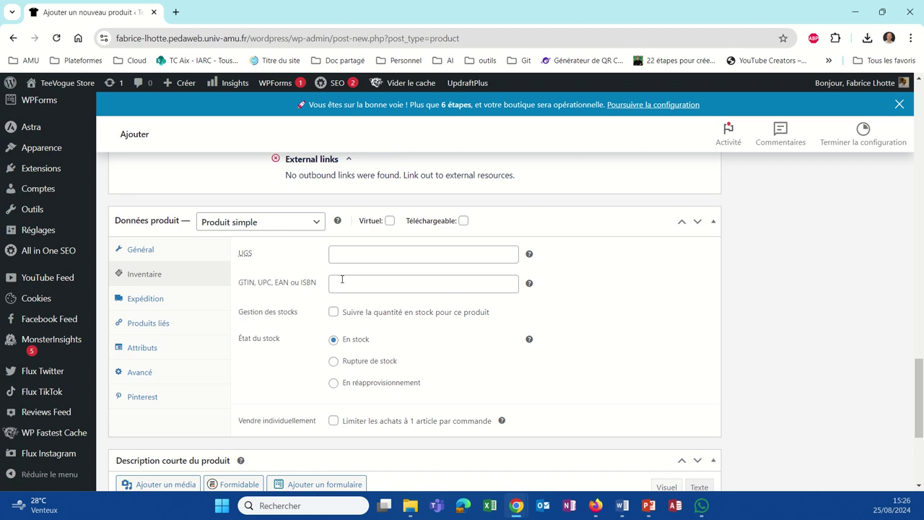
scroll(304, 345, down, 1)
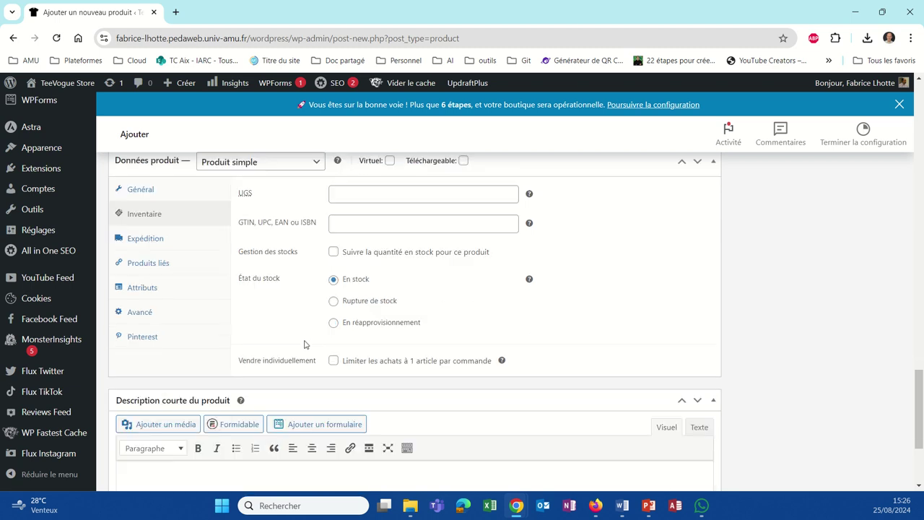
scroll(304, 345, up, 1)
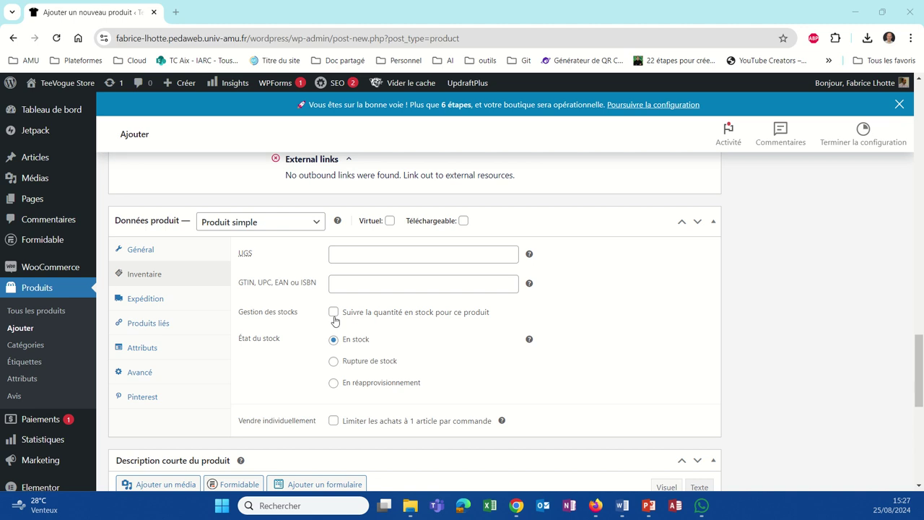
click(333, 312)
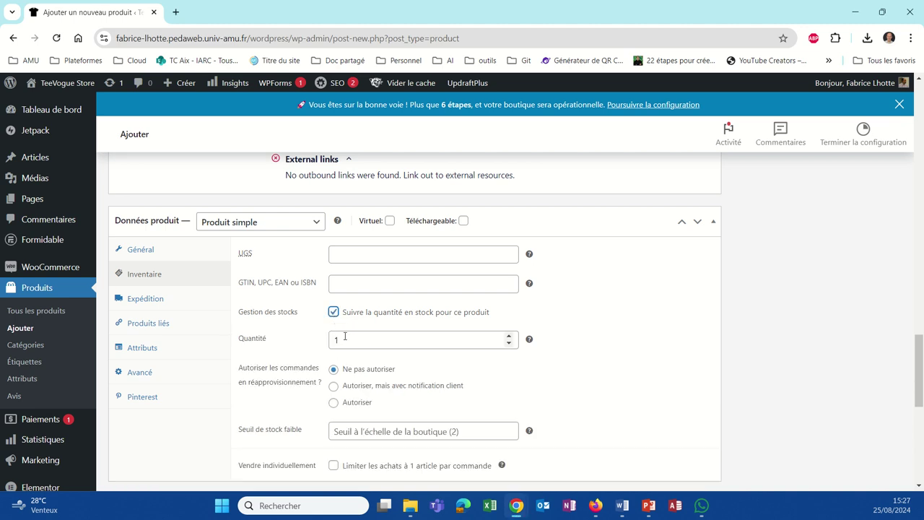
drag(344, 340, 304, 346)
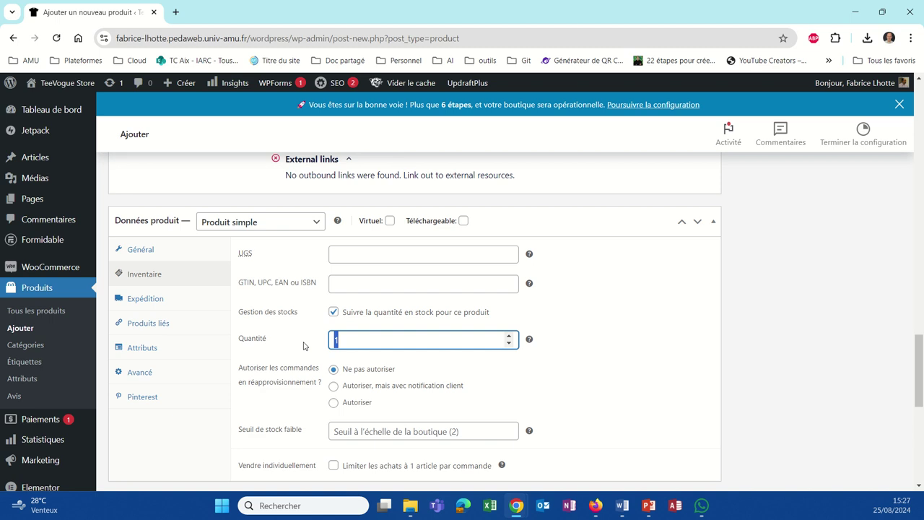
text(25)
Step: Allow backorders with customer notification and set the low stock threshold to 5
click(334, 386)
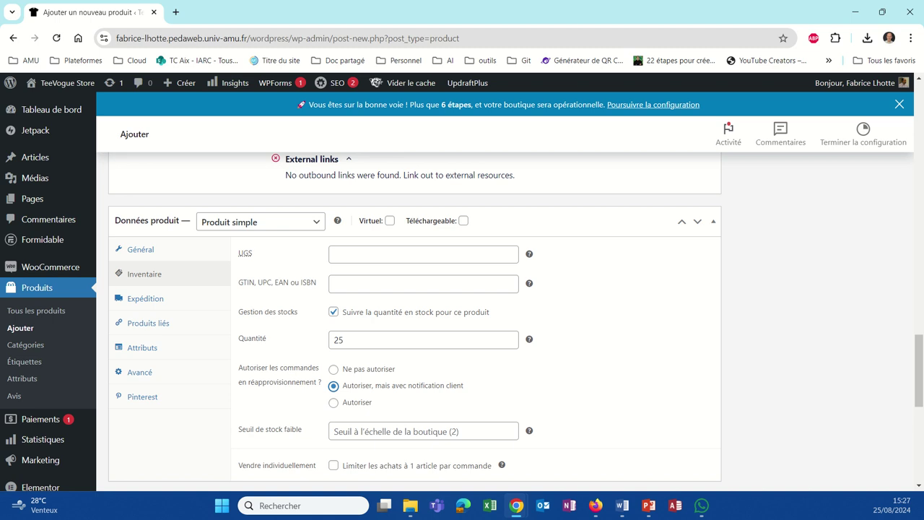
click(508, 433)
click(510, 435)
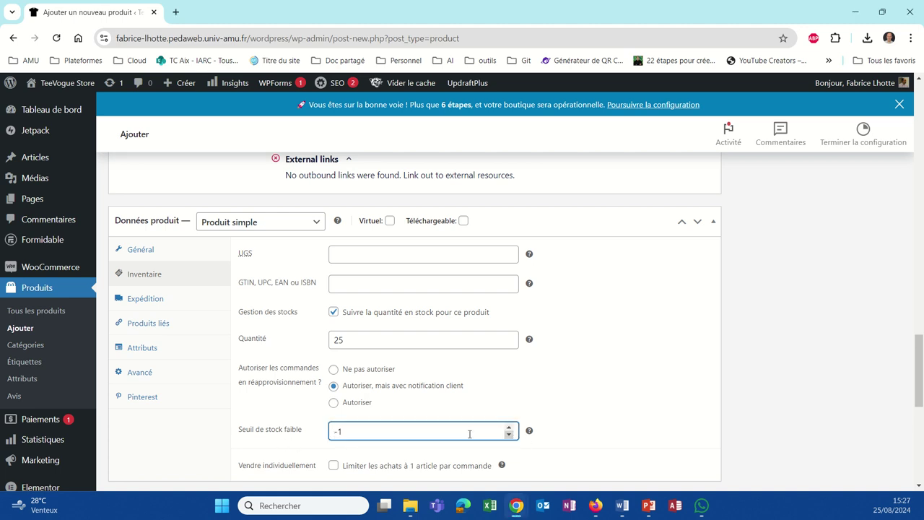
key(BackSpace)
key(BackSpace)
text(5)
scroll(34, 431, down, 1)
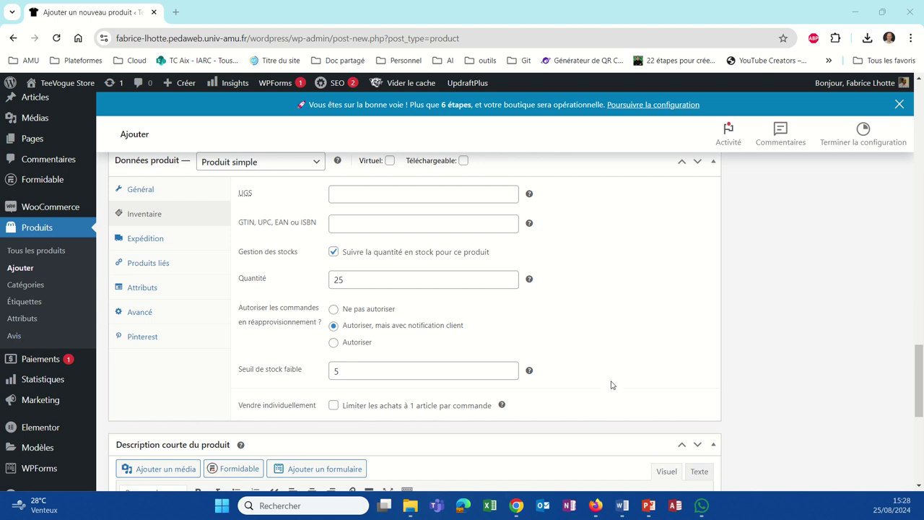
click(554, 368)
Step: Add "T-shirt Col Rond en Coton Bio Ultra Doux - Édition Limitée" as a suggested product in the jeans' linked products
click(153, 243)
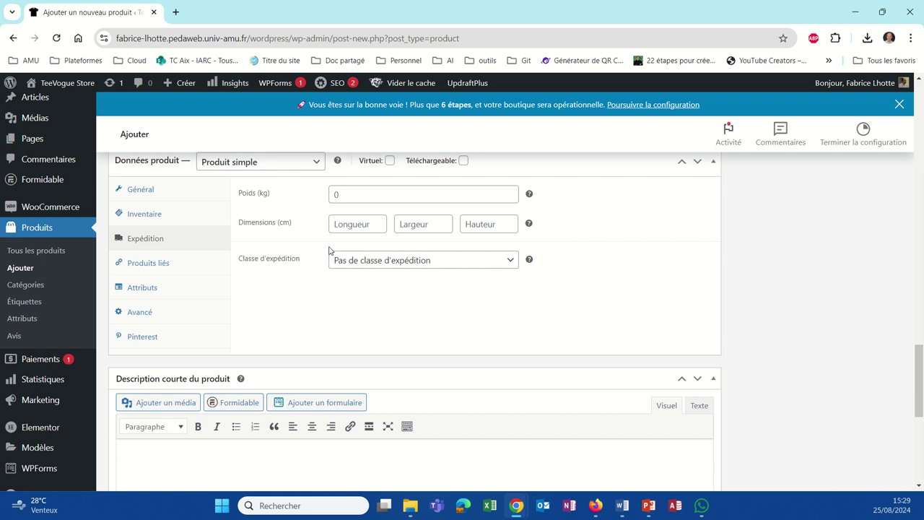
click(142, 268)
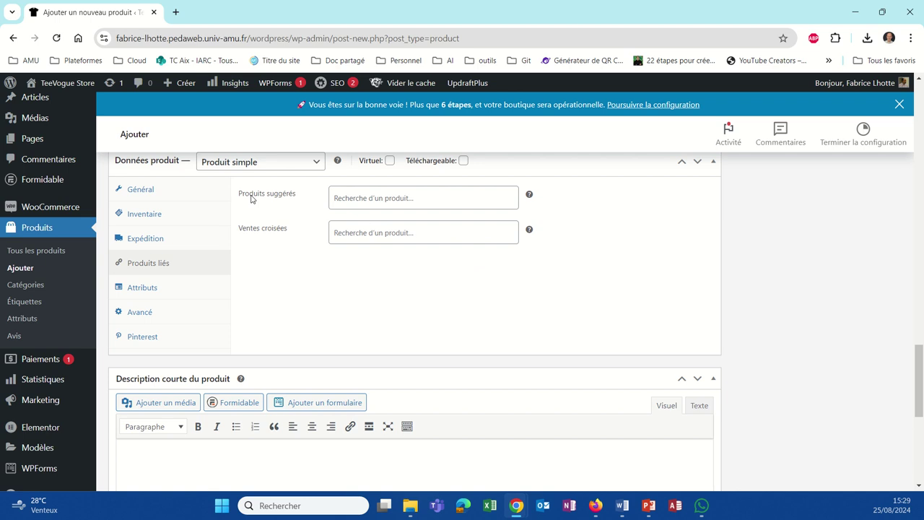
click(345, 199)
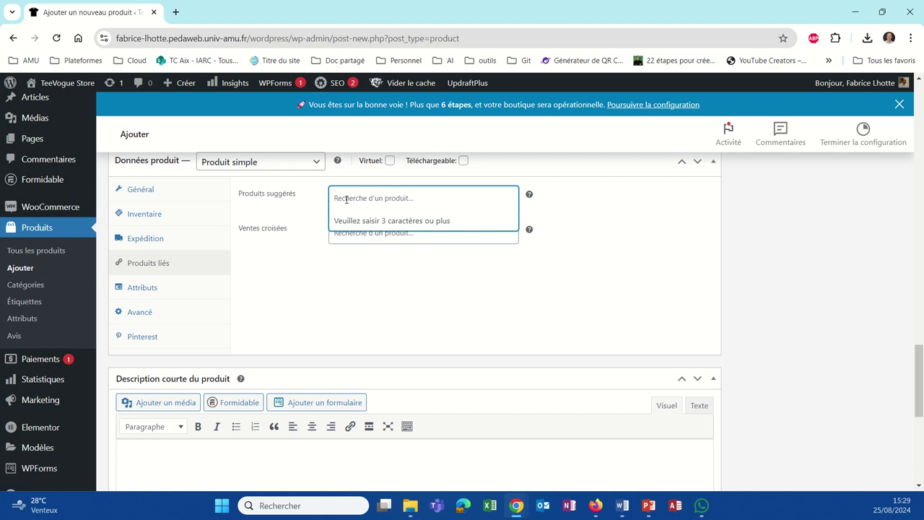
text(t-s)
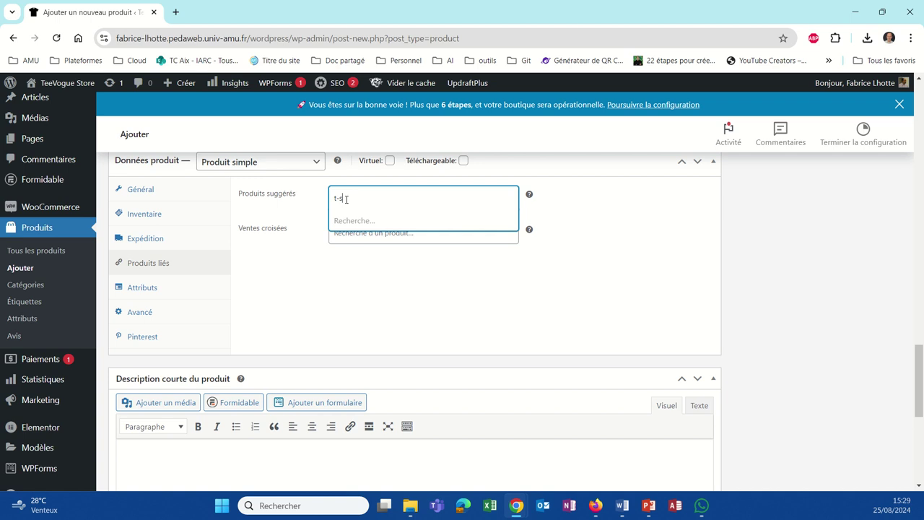
text(hi)
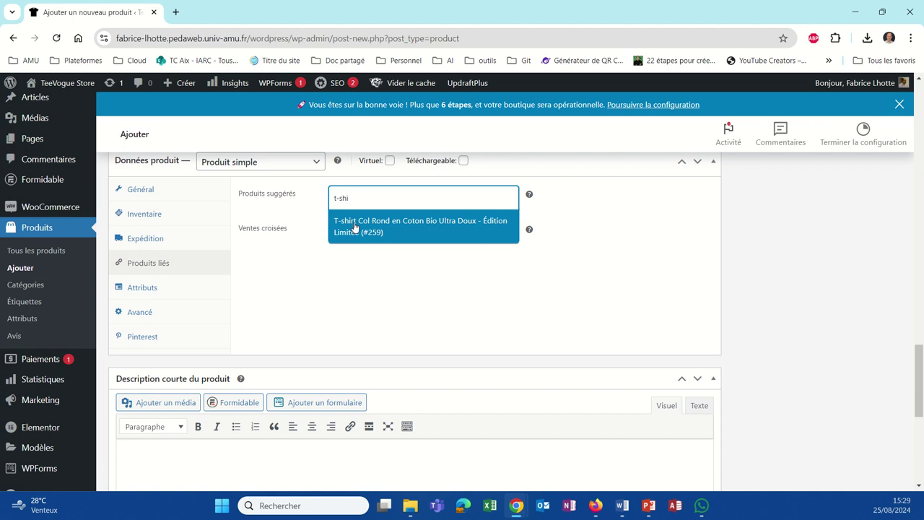
click(354, 224)
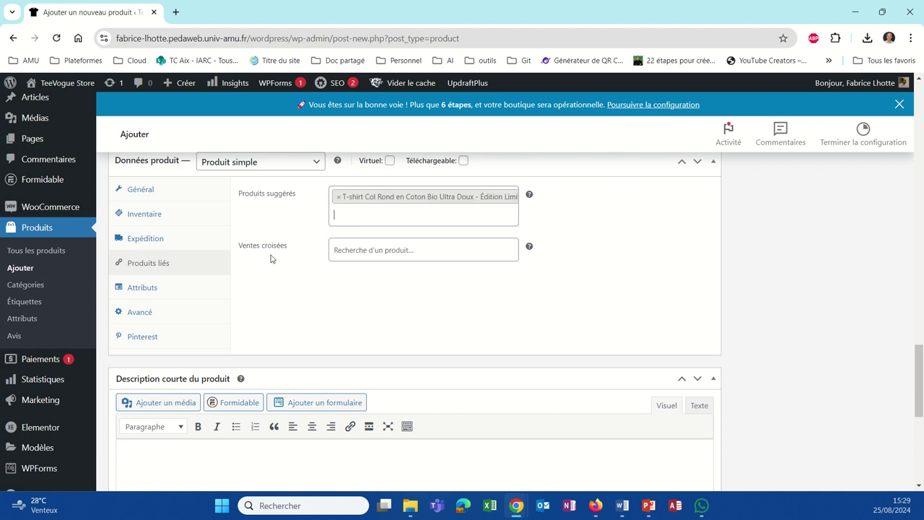
Step: Add the same organic cotton T-shirt as a cross-sell product for the jeans
click(353, 249)
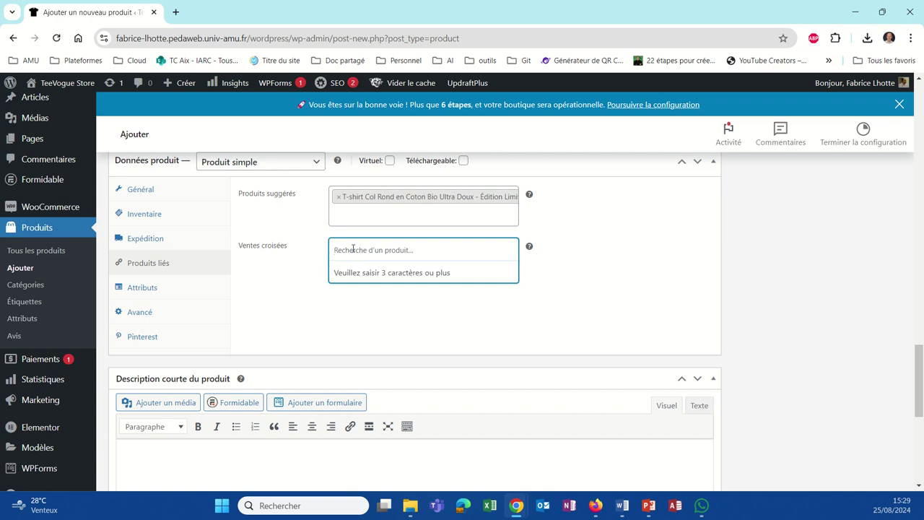
text(t-shirt)
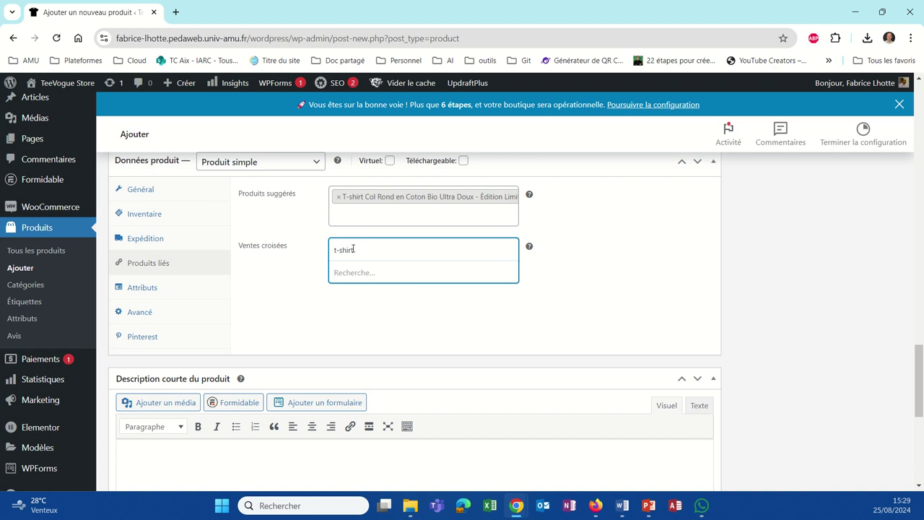
click(370, 289)
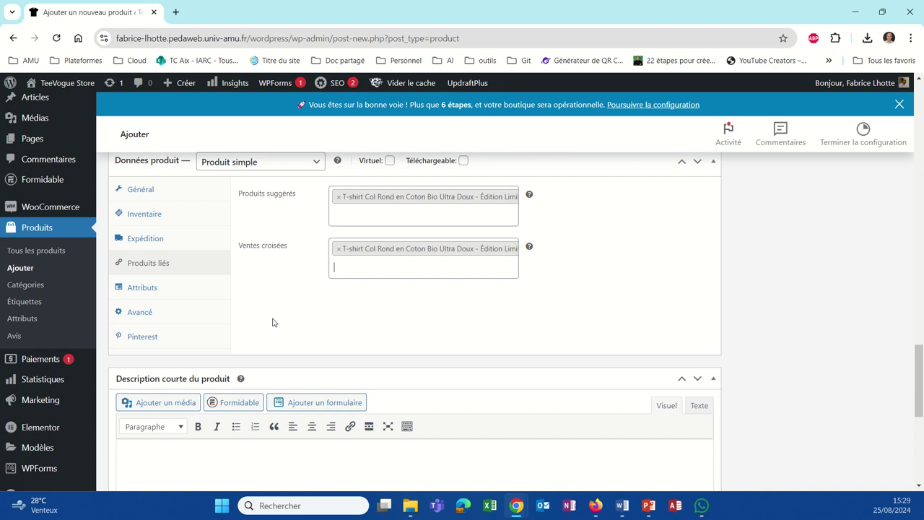
Step: Create and save a product attribute named "Taille (pouces)" with the values 32|34|36|38|40
scroll(263, 338, down, 1)
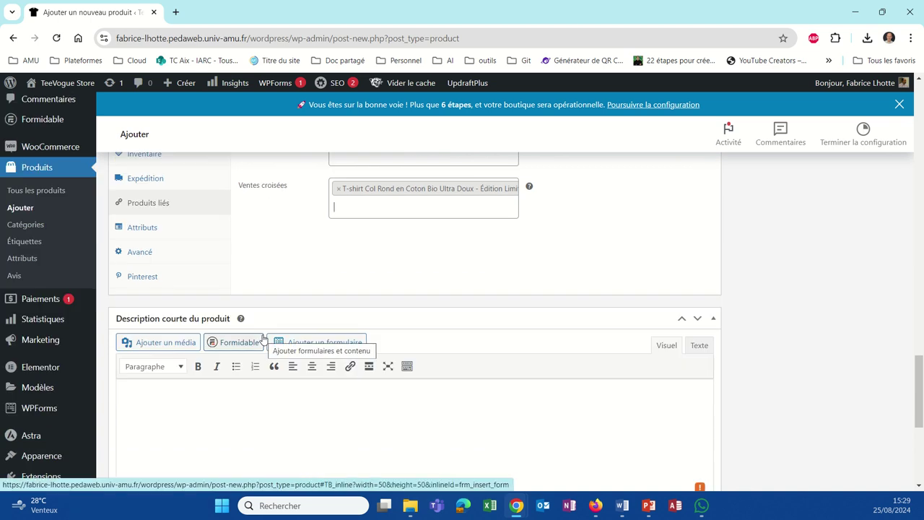
click(147, 235)
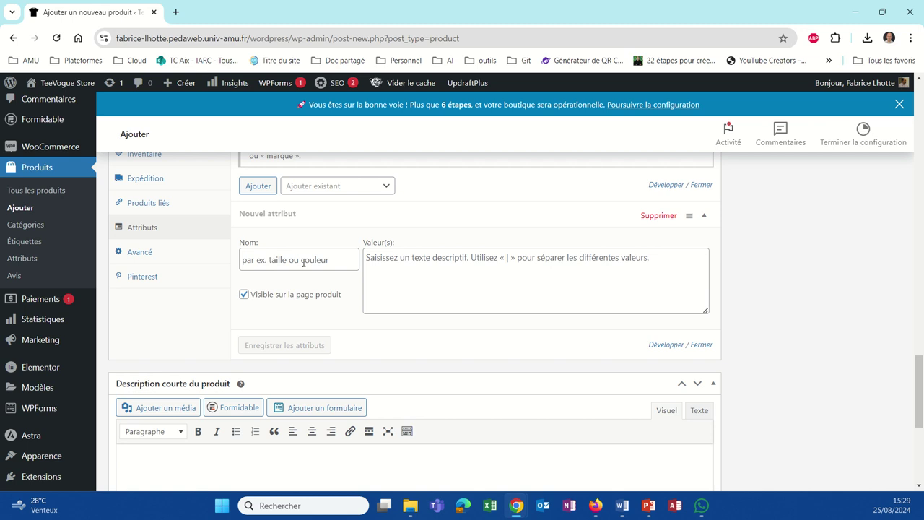
click(304, 262)
text(Taille)
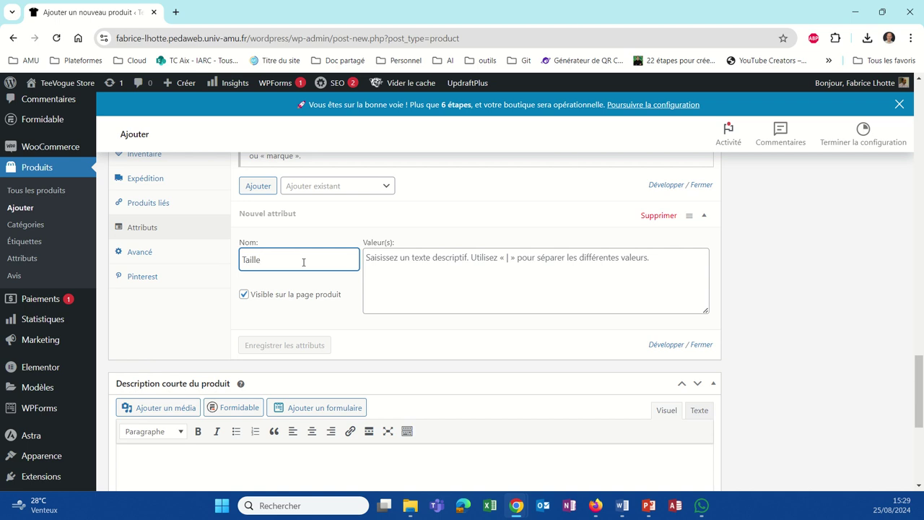
text( (pouces))
click(443, 261)
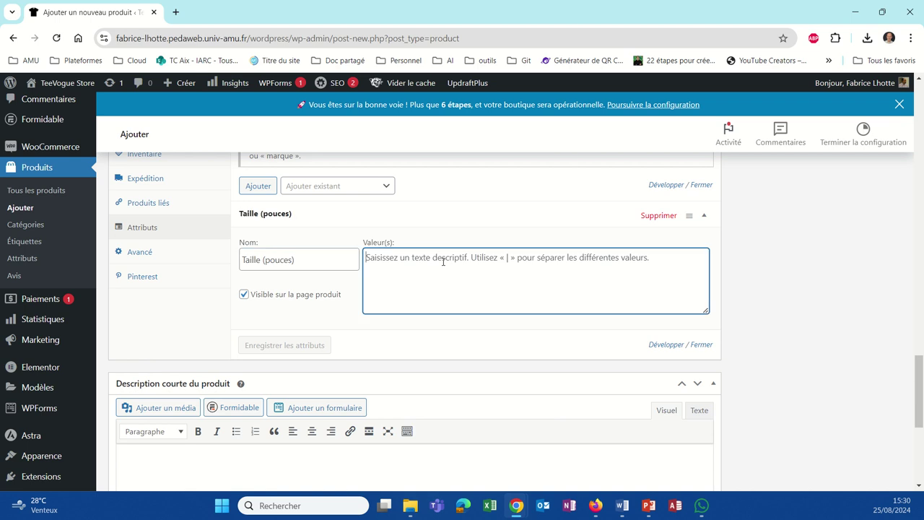
text(32)
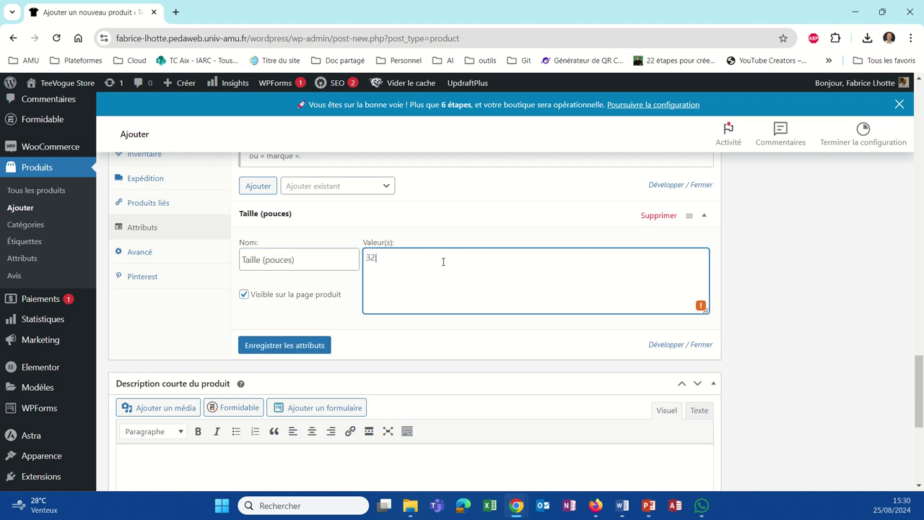
text(|34|36|38|40)
click(307, 347)
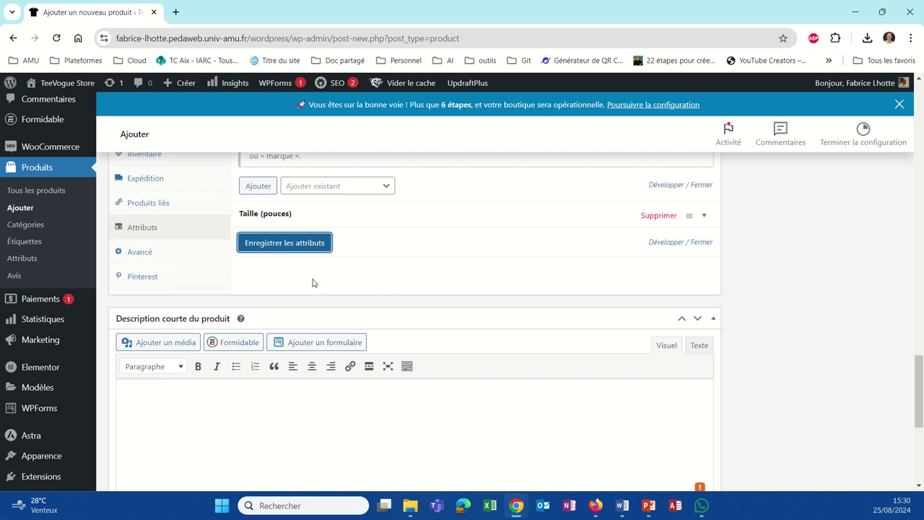
Step: Add and save a second attribute named "Couleur" with the values Bleu ciel|Bleu foncé|Délavé|Vieilli
scroll(322, 282, up, 1)
click(258, 247)
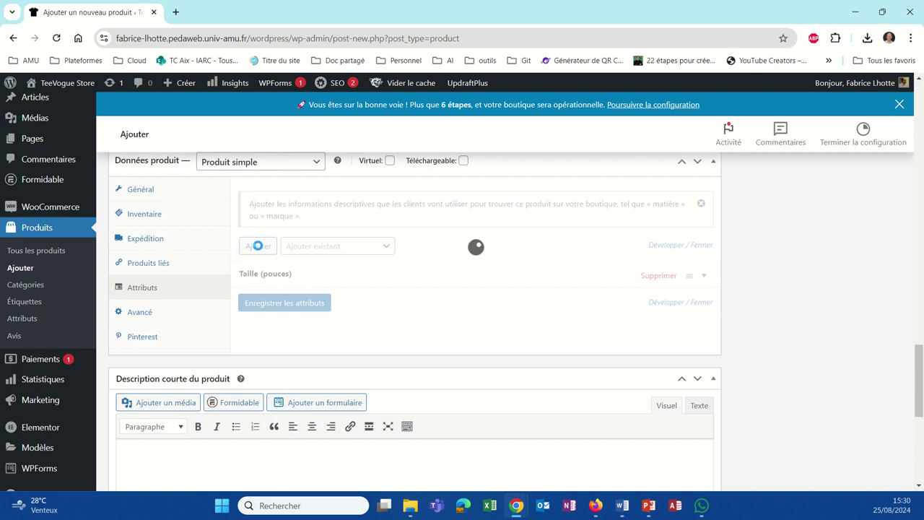
click(277, 344)
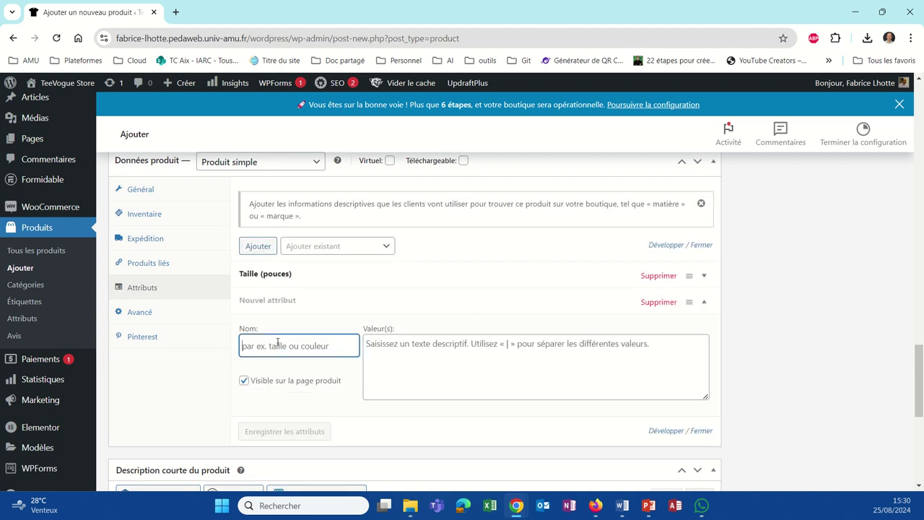
text(Couleur)
click(381, 344)
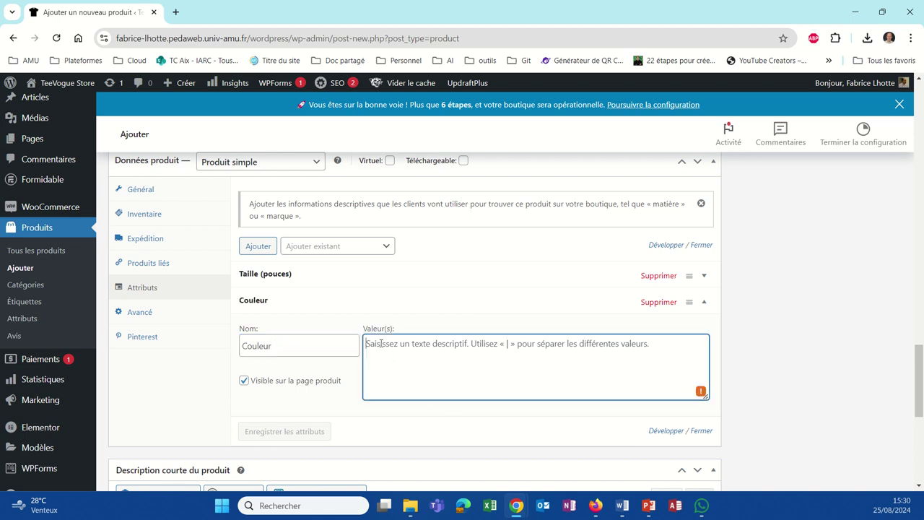
text(Bleu ciel)
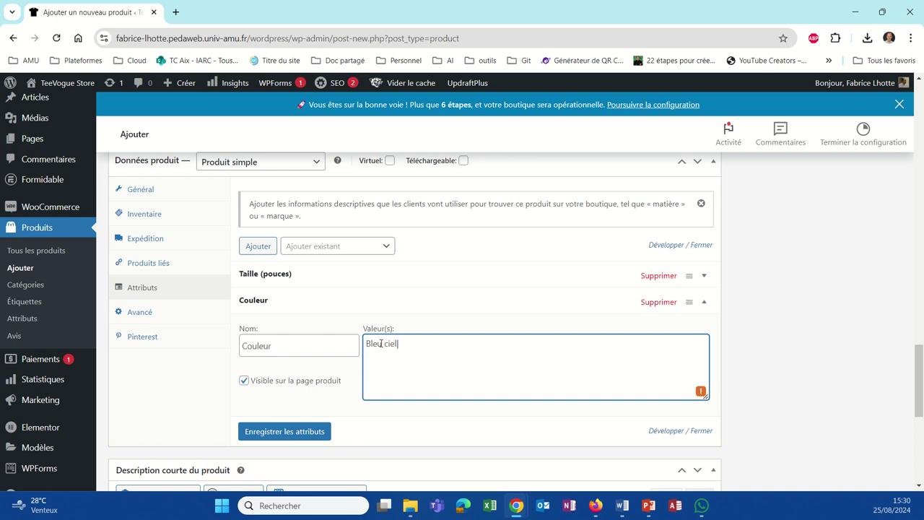
text(|Bleu fon)
text(cc)
text(|Délav)
text(é)
text(\Viei)
key(BackSpace)
key(BackSpace)
key(BackSpace)
key(BackSpace)
key(BackSpace)
text(|Vieilli)
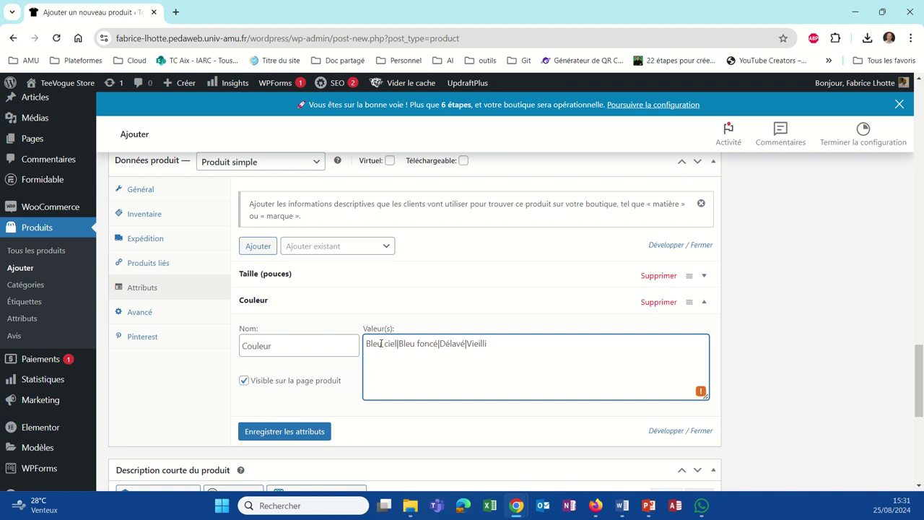
text(l)
click(285, 433)
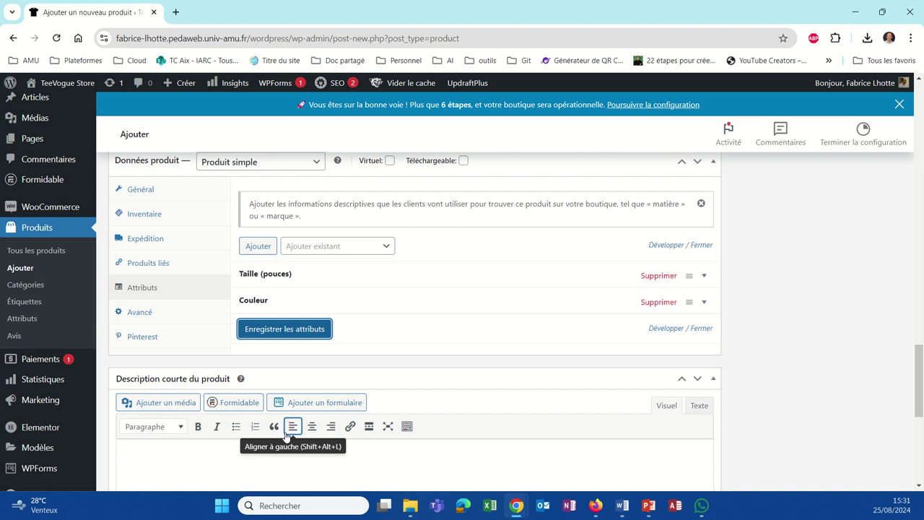
Step: Check the product's advanced settings and review the full description, selecting its Levi's 501® Skinny section
click(141, 312)
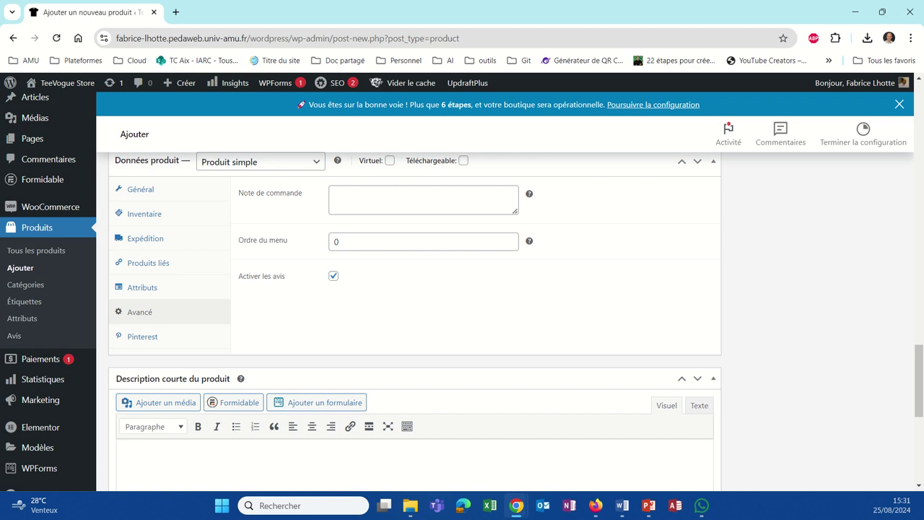
scroll(415, 325, down, 2)
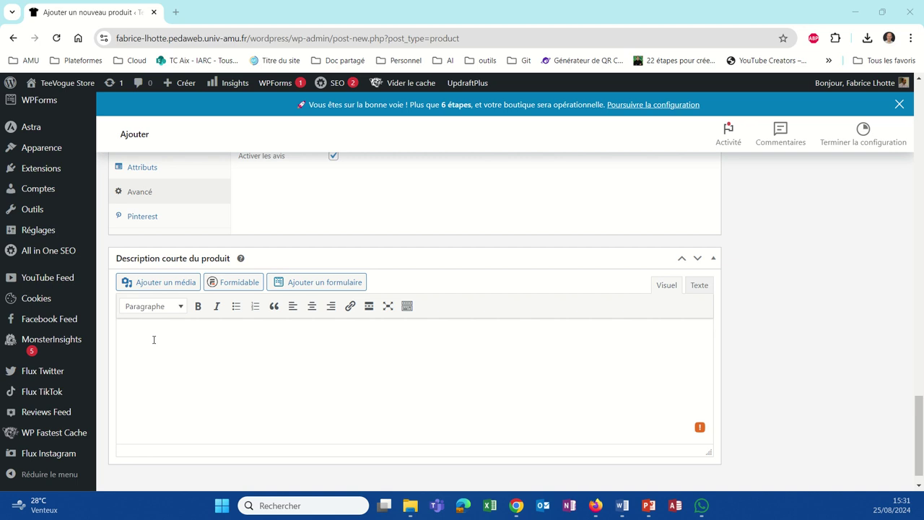
scroll(325, 361, up, 10)
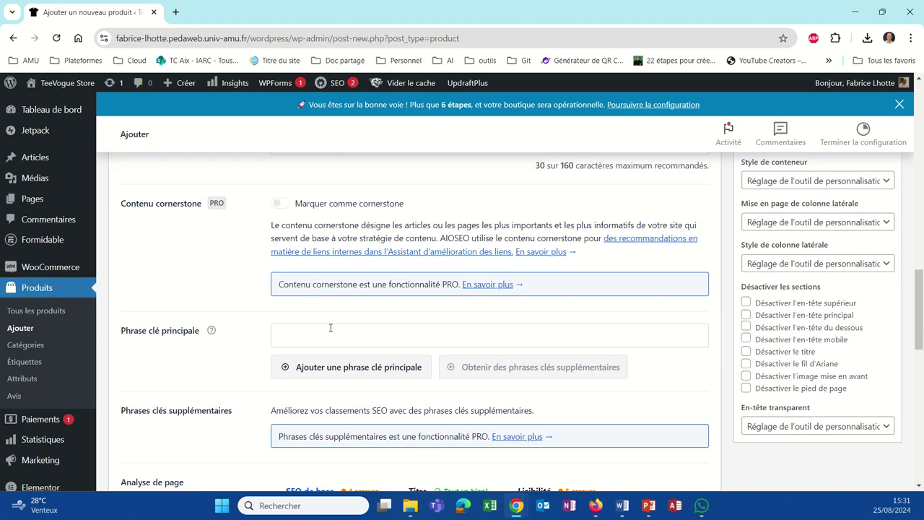
scroll(331, 327, up, 6)
scroll(331, 331, down, 2)
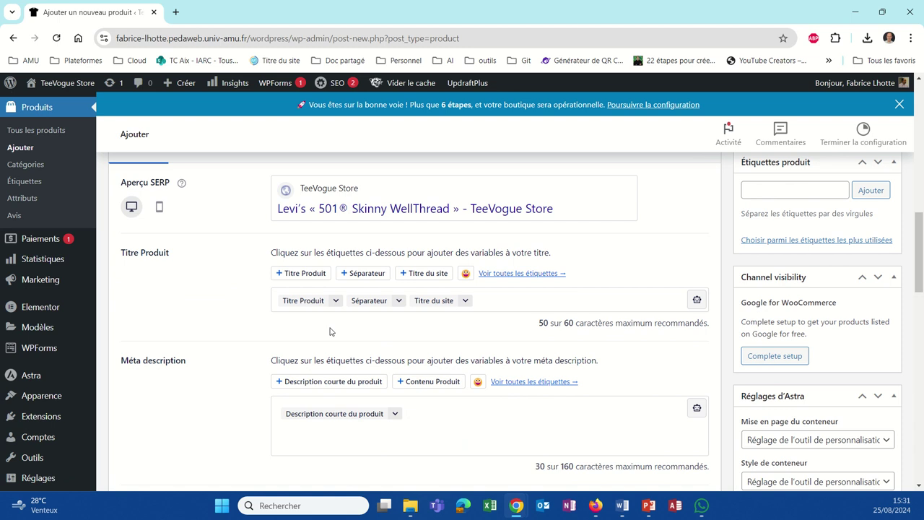
scroll(330, 331, up, 10)
scroll(331, 329, down, 2)
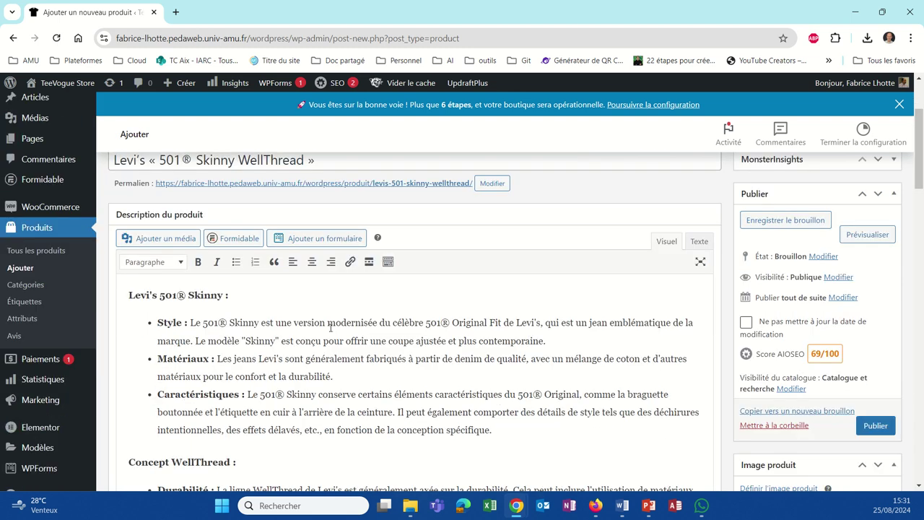
scroll(331, 329, up, 3)
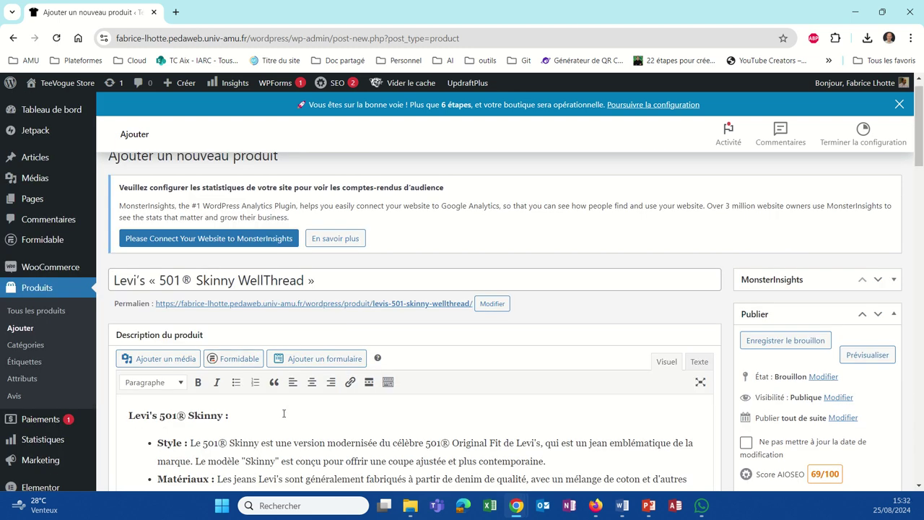
scroll(283, 413, down, 1)
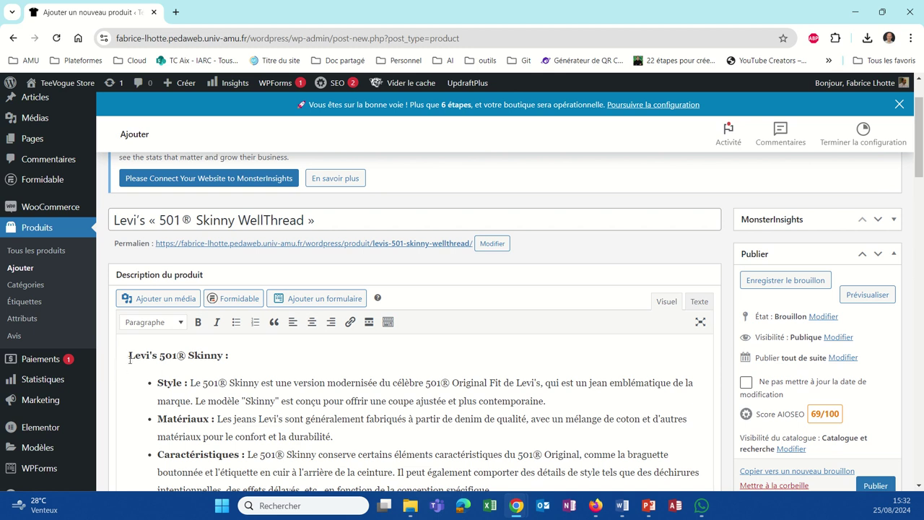
drag(130, 359, 454, 333)
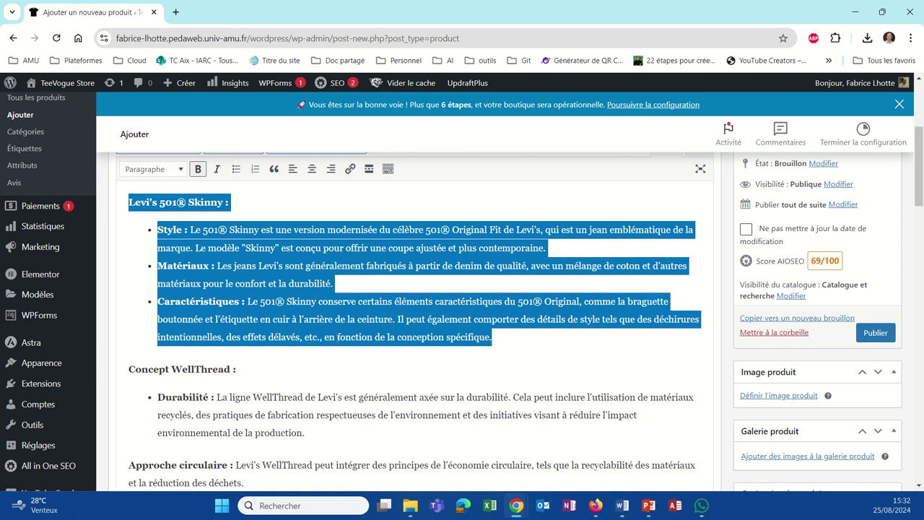
Step: Enter "Levi's 501" as the product's short description
scroll(336, 323, down, 20)
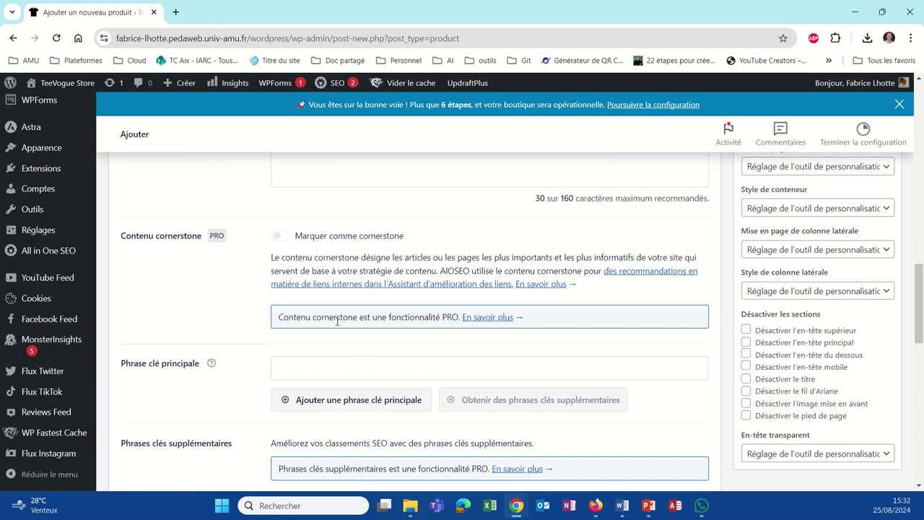
scroll(336, 324, down, 3)
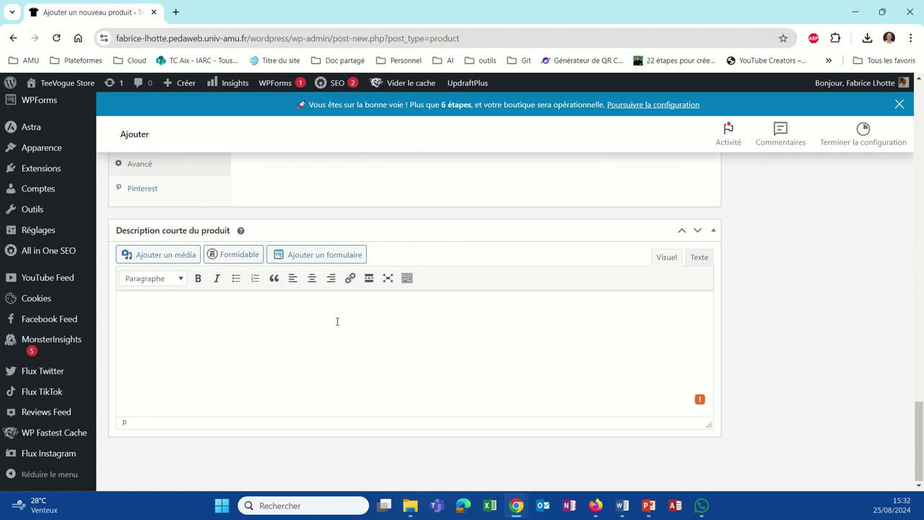
click(336, 322)
text(Levi)
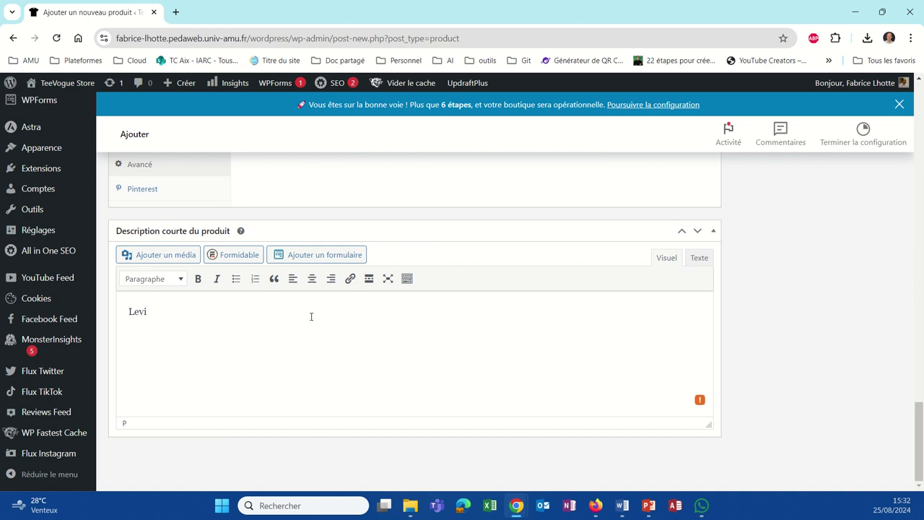
text('s 501)
Step: Copy the ® symbol after "501" from the Style item of the product's full description
scroll(312, 317, up, 20)
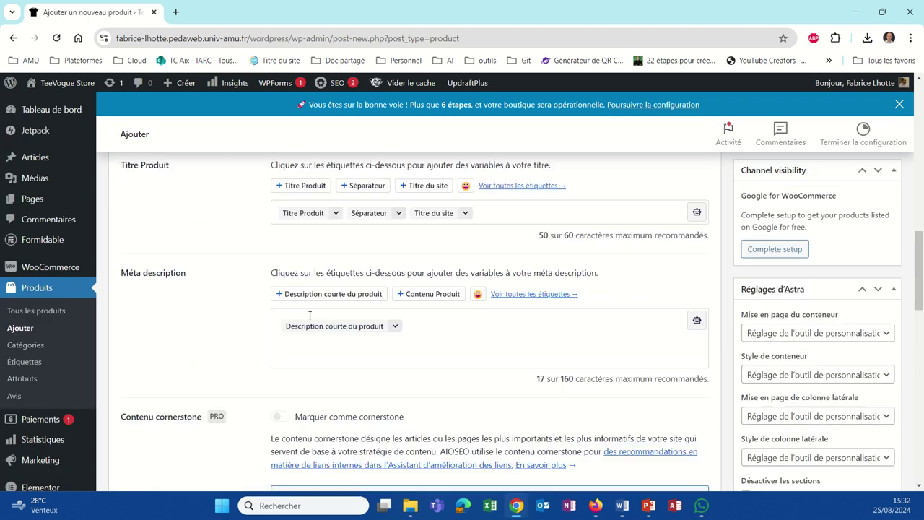
scroll(310, 319, up, 2)
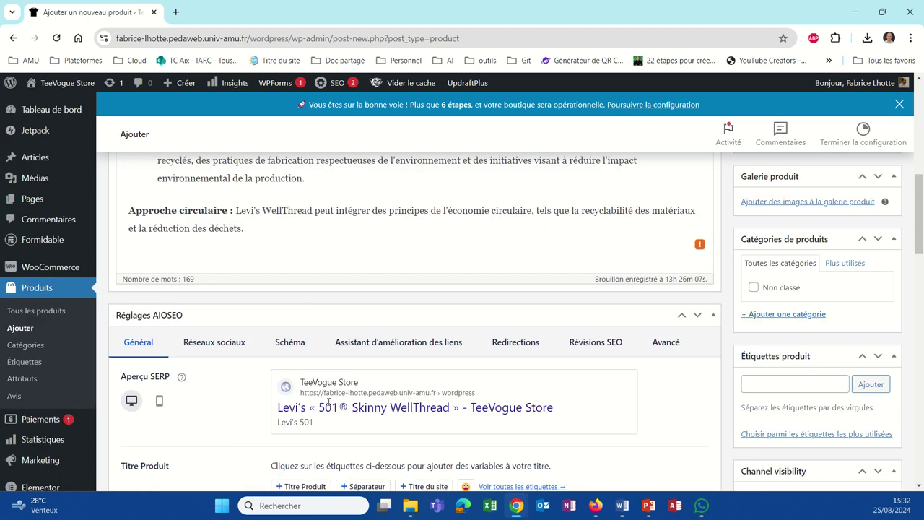
scroll(344, 370, up, 3)
scroll(343, 370, up, 1)
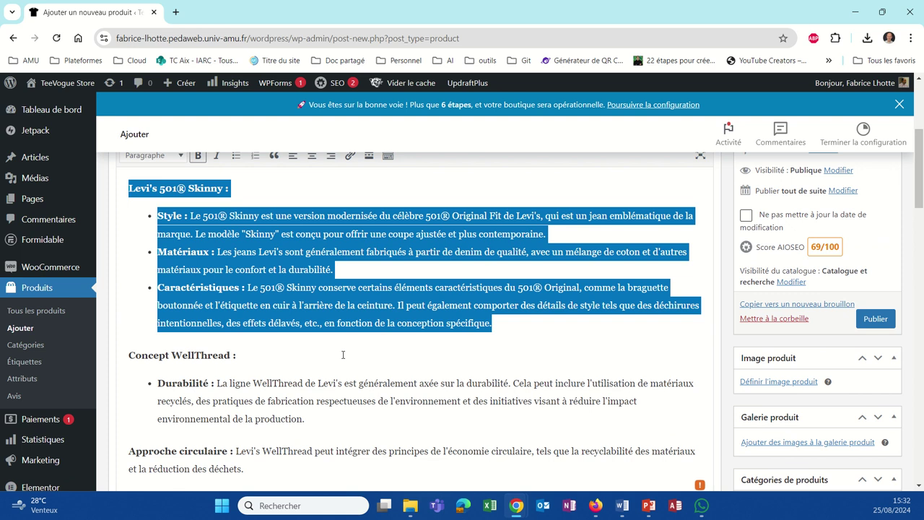
click(222, 216)
double_click(223, 216)
key(ctrl+c)
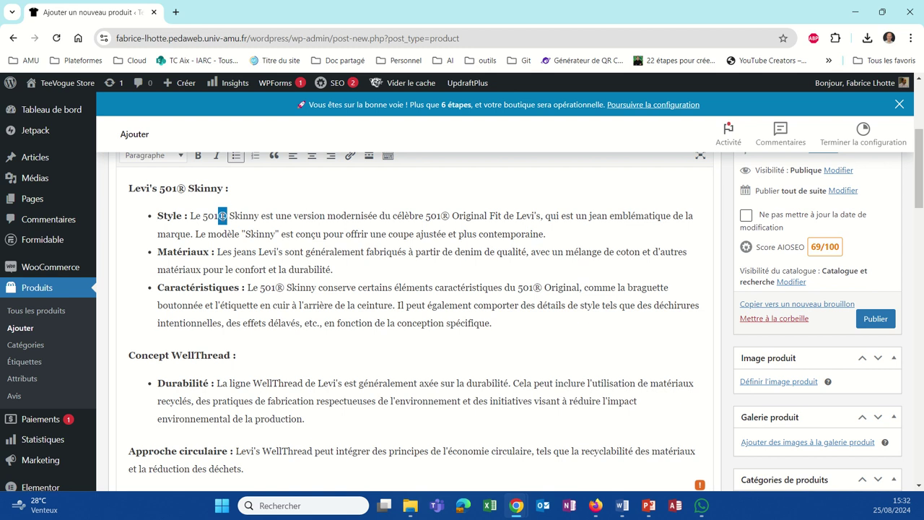
Step: Complete the short description's first line as "Levi's 501® Skinny Wellthread" using the copied symbol, and start a new line
scroll(222, 217, down, 20)
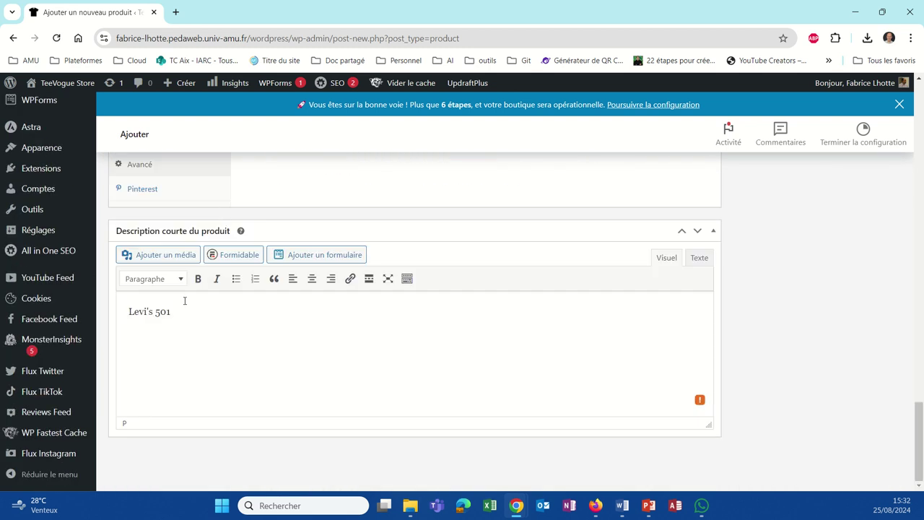
click(185, 303)
key(ctrl+v)
text(Skinny Wellthread)
key(Return)
text(Style)
key(BackSpace)
key(BackSpace)
key(BackSpace)
key(BackSpace)
key(BackSpace)
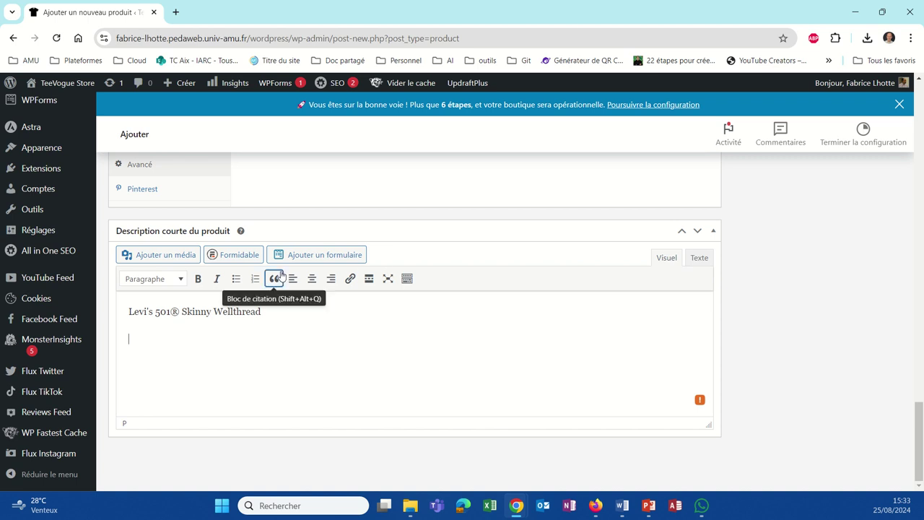
Step: Start a bulleted list in the short description with the item "Style : Moderne coupe skinny du 501® Origninal fit", copying "501®" from the first line
click(242, 278)
text(St)
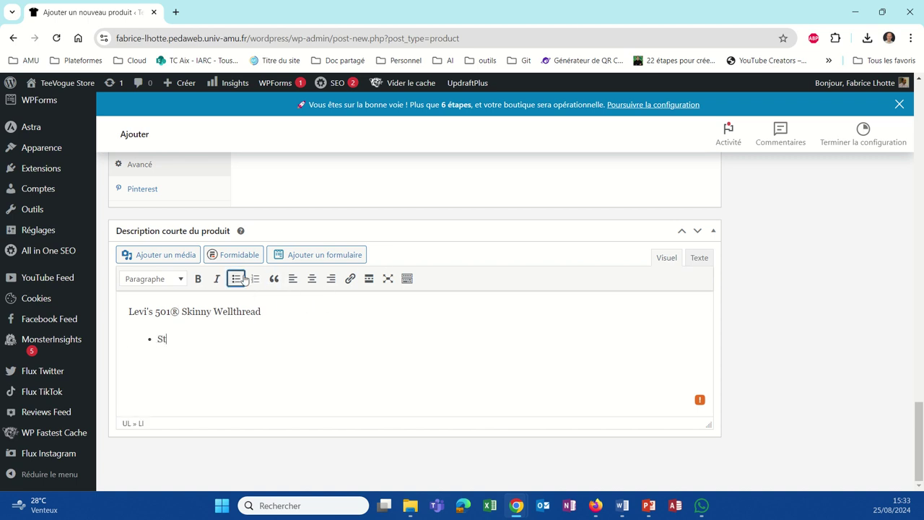
text(yle : Moderne coupe sk)
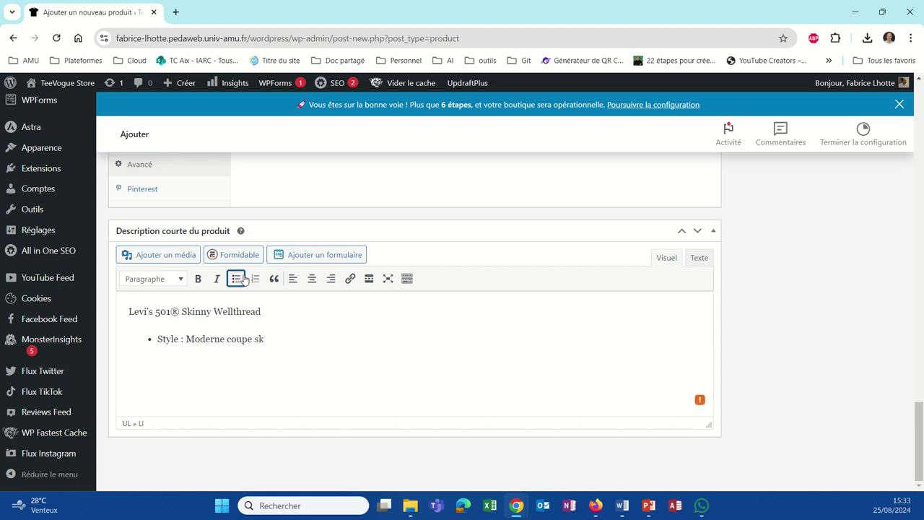
text(inny du)
drag(154, 311, 180, 311)
key(ctrl+c)
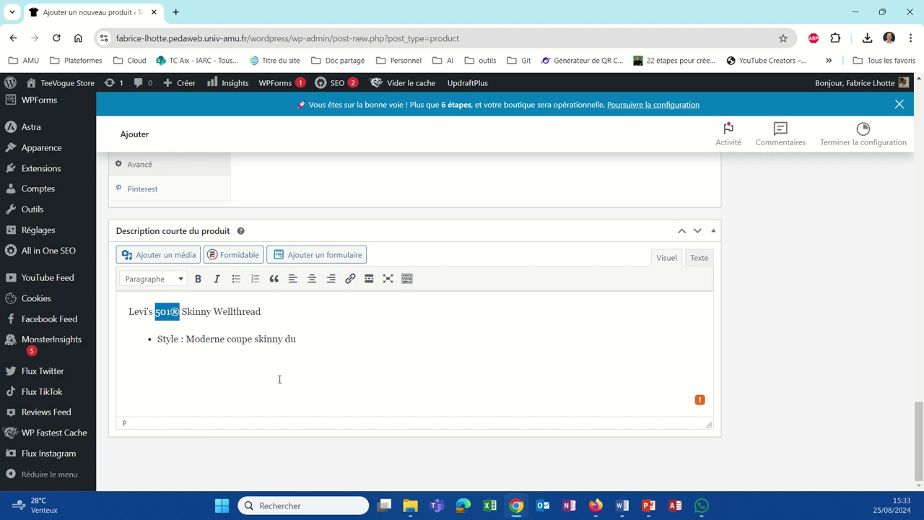
click(309, 333)
key(ctrl+v)
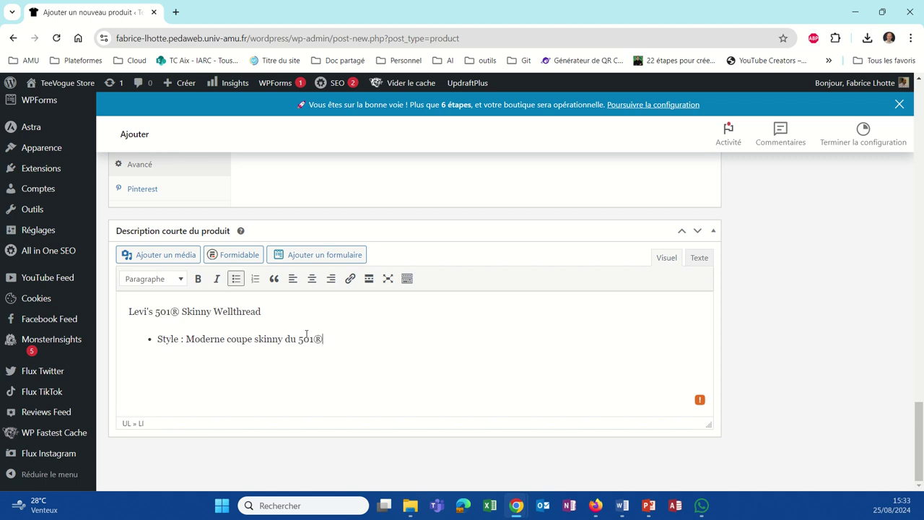
text(Origni)
text(nal fit)
Step: Add the bullet "Matériaux : Denim de qualité, mélange durable de coton" to the short description
key(Return)
text(Matériel)
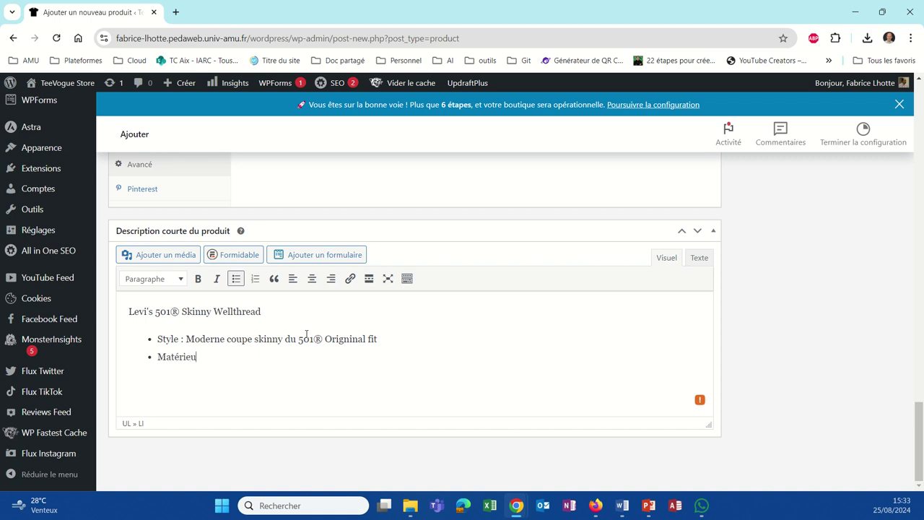
key(BackSpace)
key(BackSpace)
text(aux : Denim de qualité)
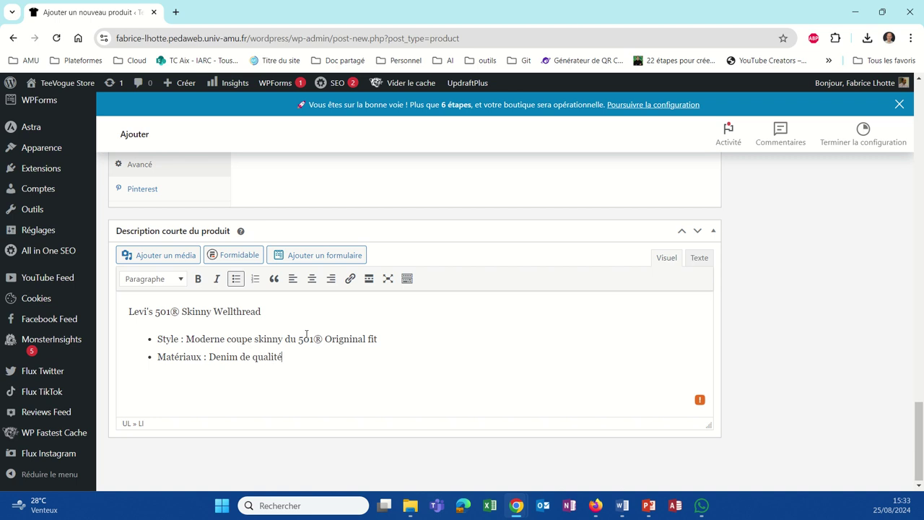
text(, mélange)
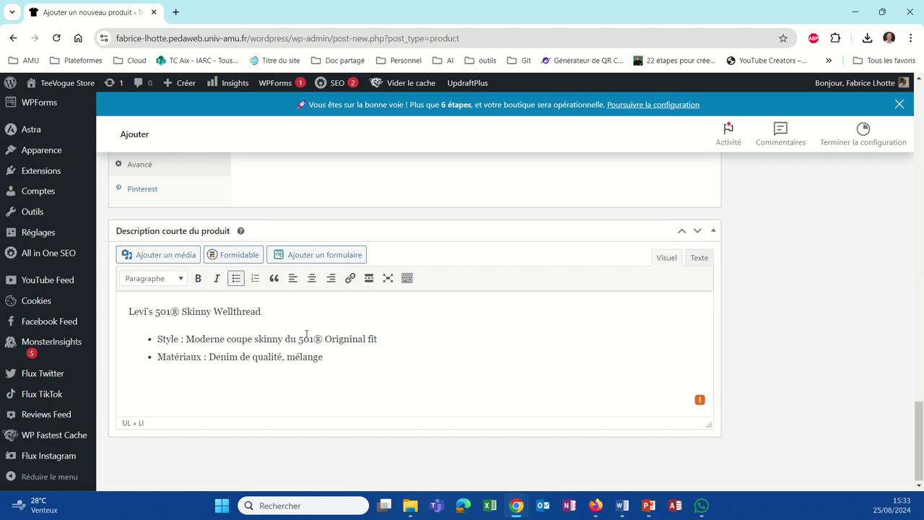
text( durable de co)
text(ton )
Step: Add the bullet "Caractéristiques : braguette boutonnée, détails stylisés." to the short description
text(Caractéri)
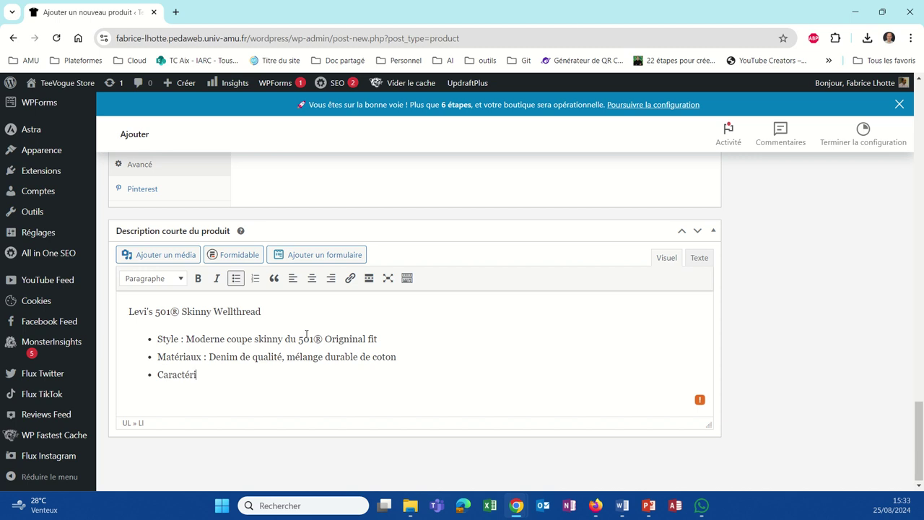
text(stiques : brag)
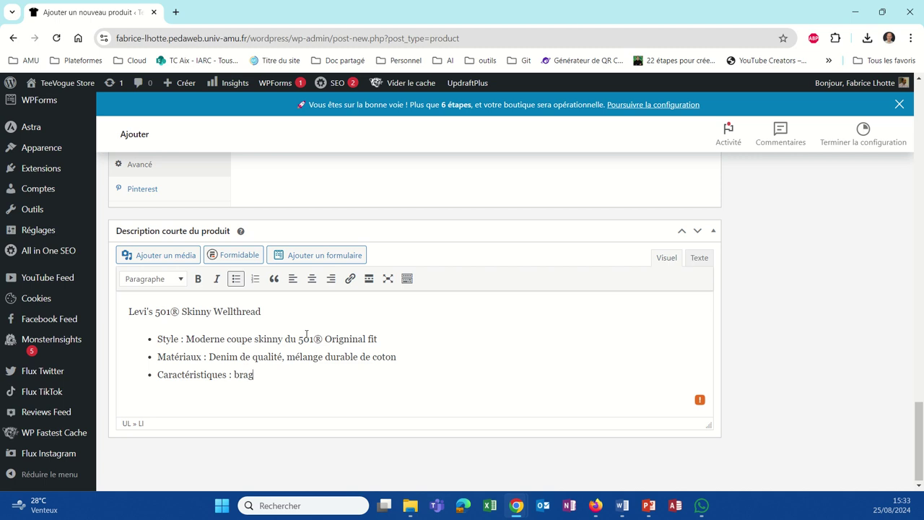
text(uette boutonnée, détail)
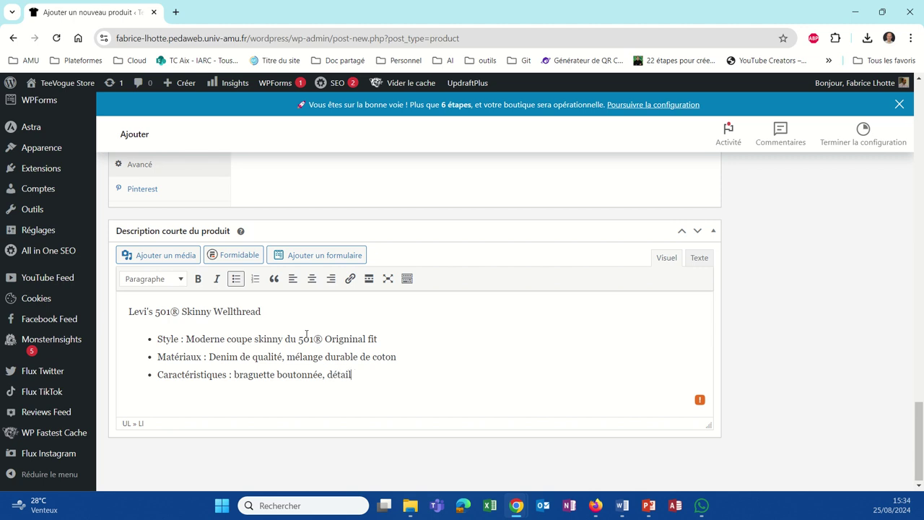
text(s stylisé)
text(s)
text(. )
Step: Add a "WellThread :" bullet below the Caractéristiques item in the short description
text(W)
text(ell)
key(BackSpace)
text(Thread)
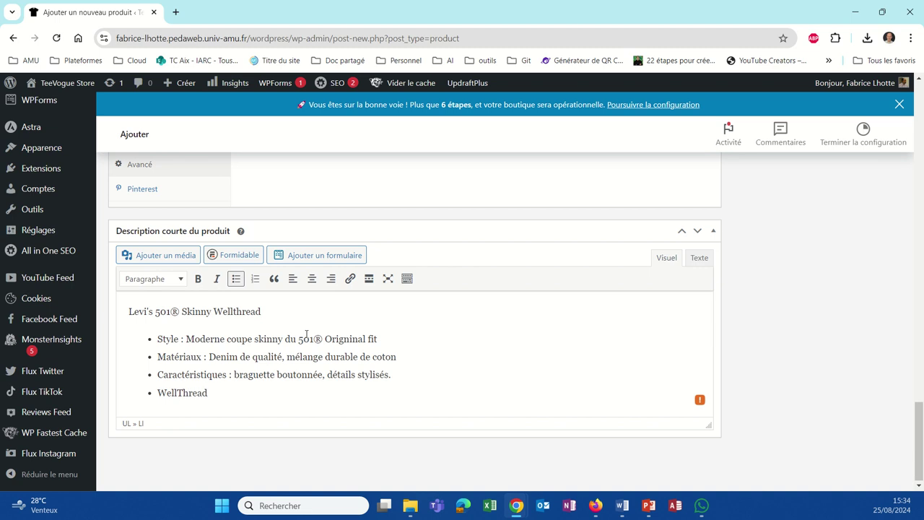
text( :)
Step: Add the nested bullet "Durabilité : matériaux recyclés, pratiques écoresponsables" under WellThread
key(Return)
key(Tab)
text(D)
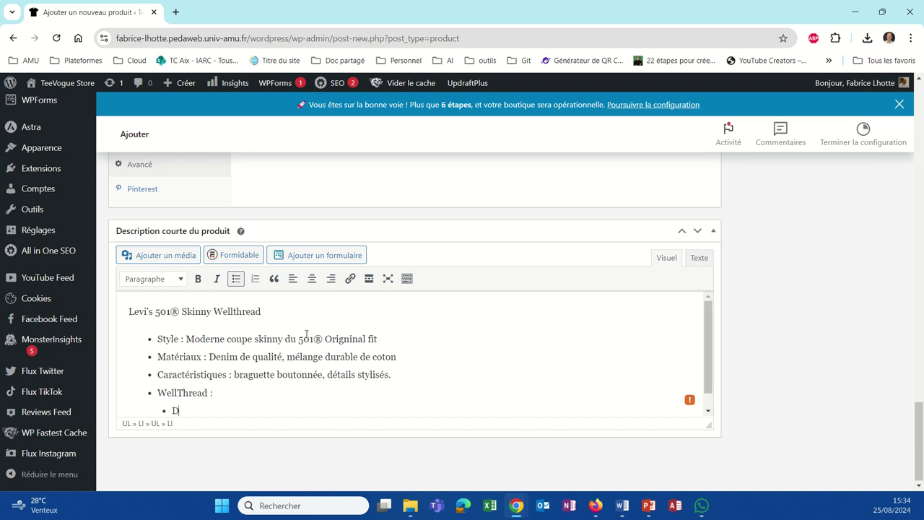
text(urabilité : matéria)
key(BackSpace)
key(BackSpace)
key(BackSpace)
text(rieu)
key(BackSpace)
text(aux)
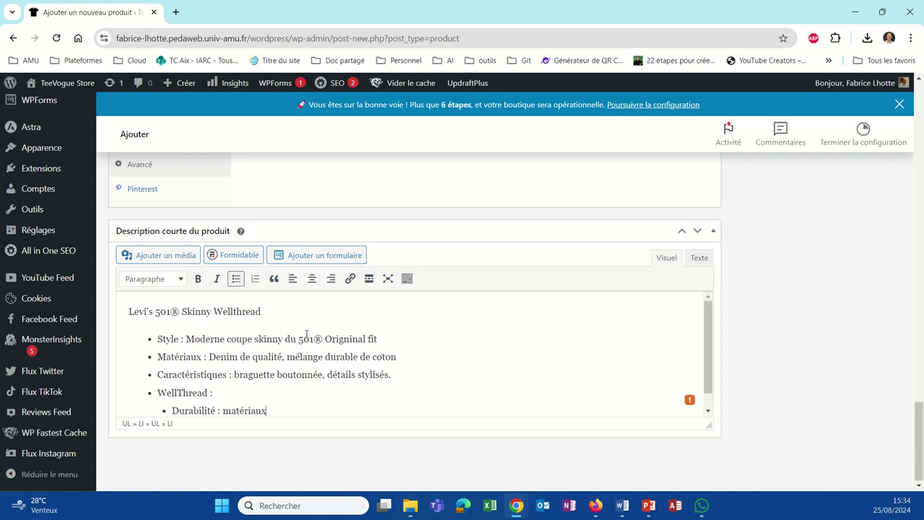
text( recyclés, pratiques écor)
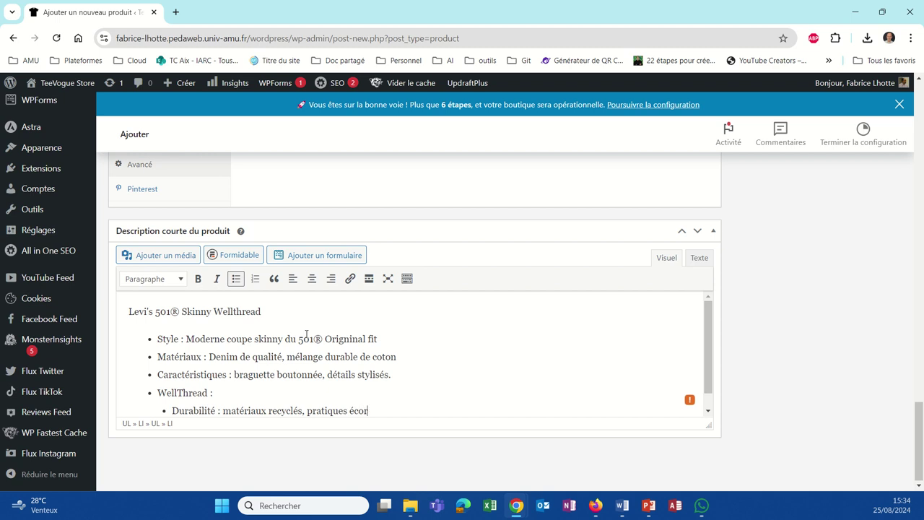
text(esponsables)
Step: Add a second nested bullet under WellThread: "Circulaire : Favorise l'économie circulaire pour réduire l'impact environnemental"
key(Return)
text(Circulaire)
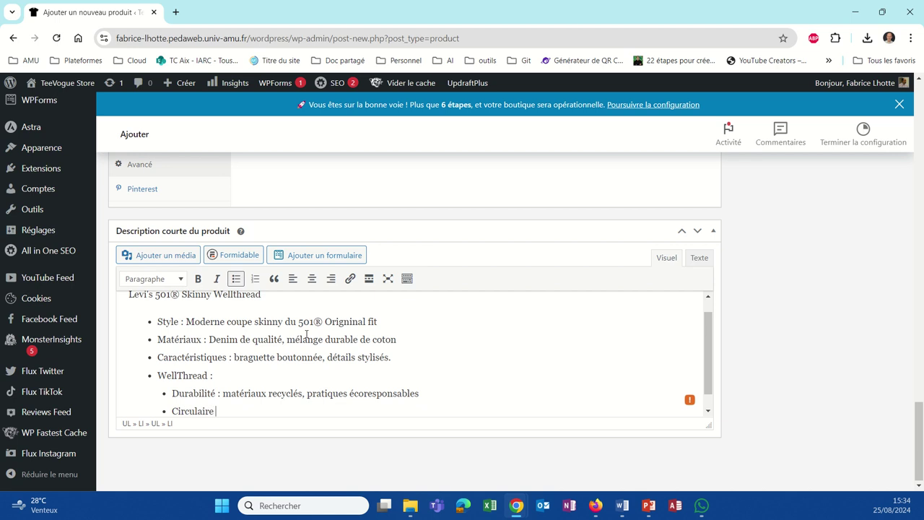
text( : Favorise l'économi)
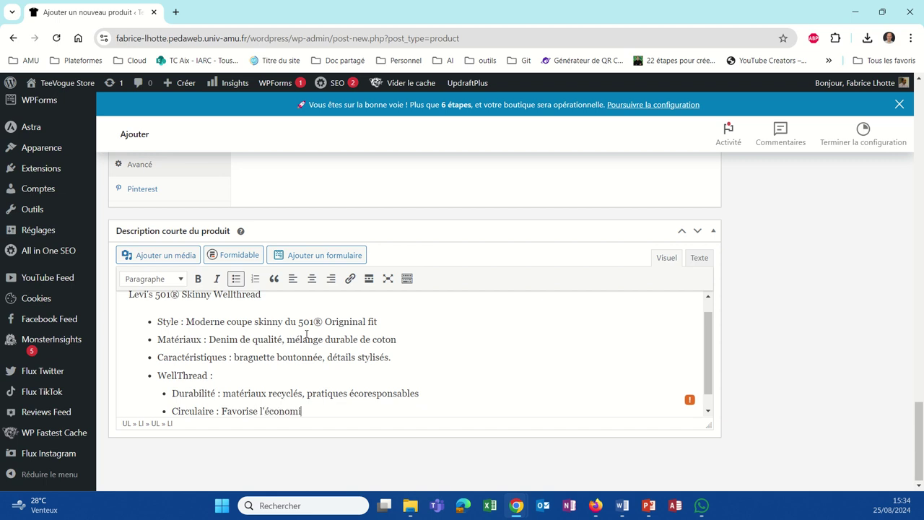
text(e circulaire pour réduire l'impa)
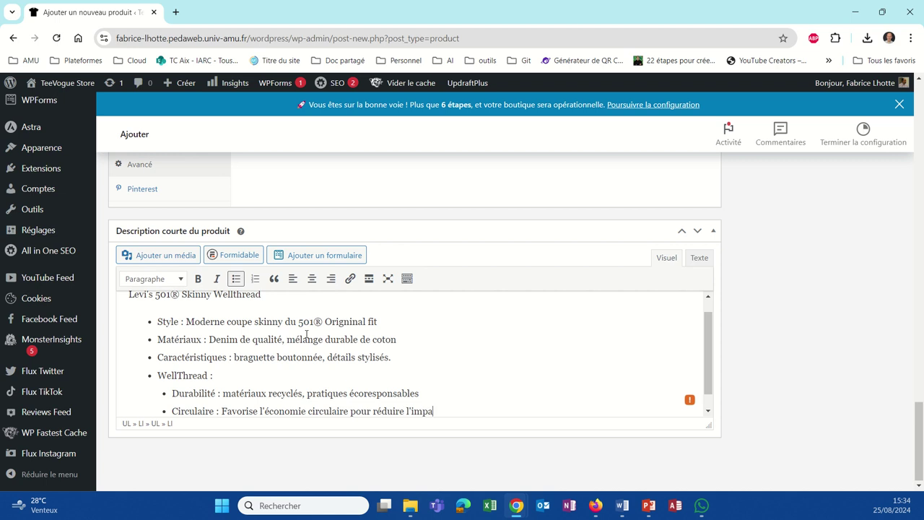
text(ct environnementta)
key(BackSpace)
text(al)
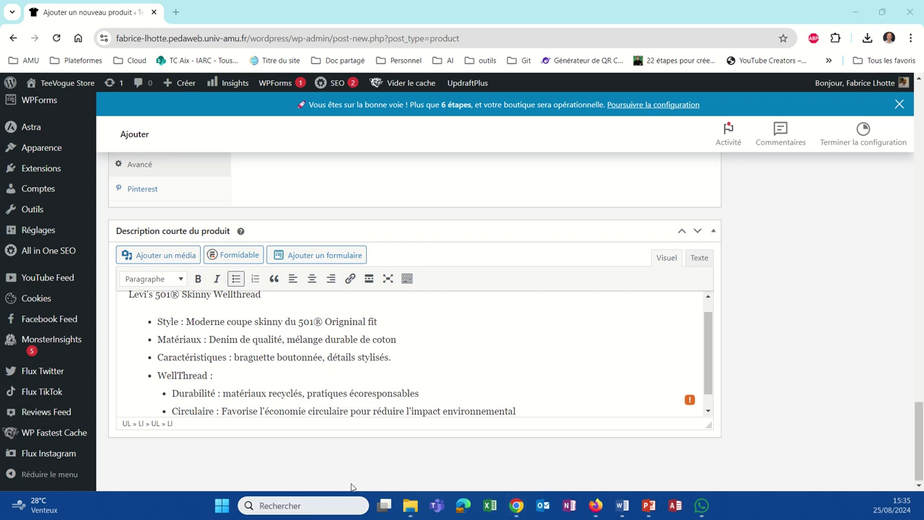
Step: Upload Levis501SW1.png from the RCN5-Package ressrources folder as a file for the product image
scroll(495, 433, up, 1)
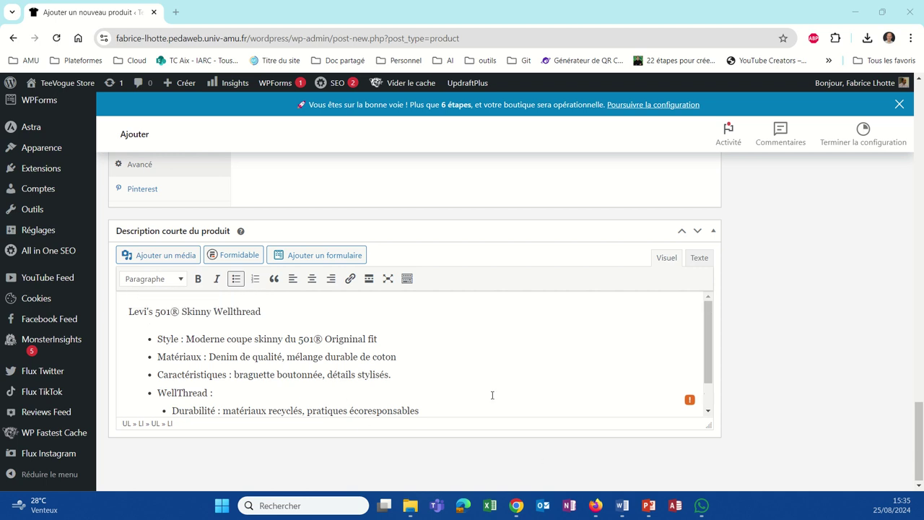
scroll(783, 370, up, 1)
scroll(782, 370, up, 15)
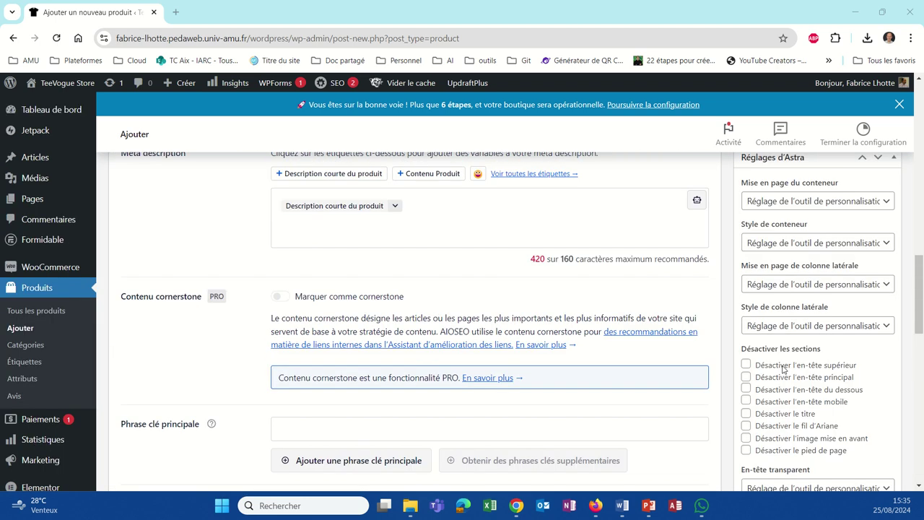
scroll(770, 278, up, 2)
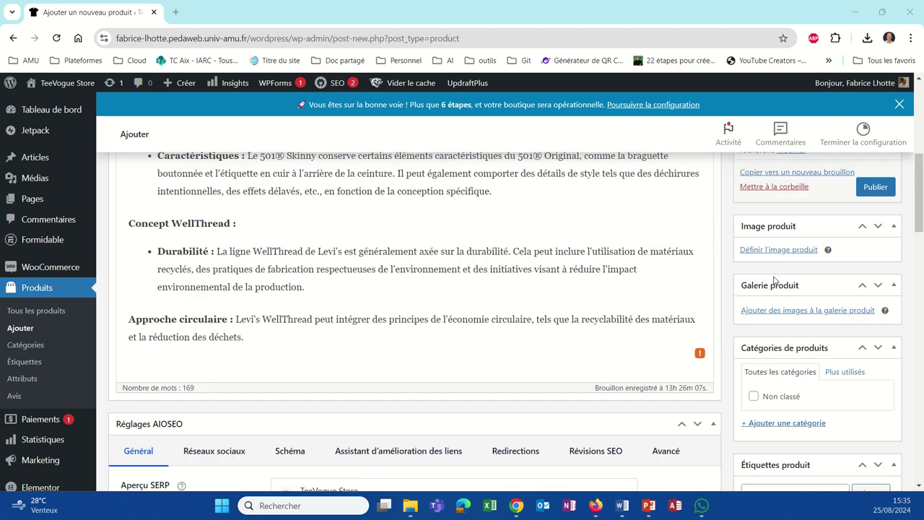
click(755, 250)
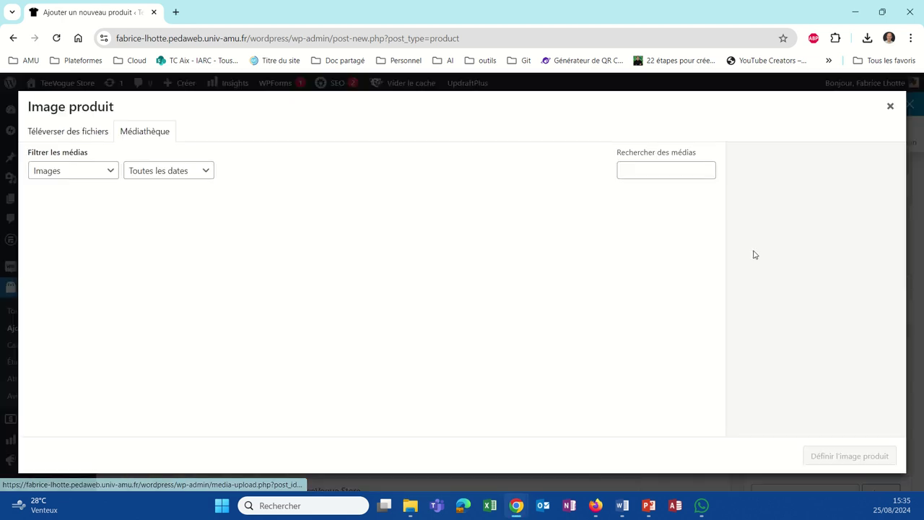
click(52, 132)
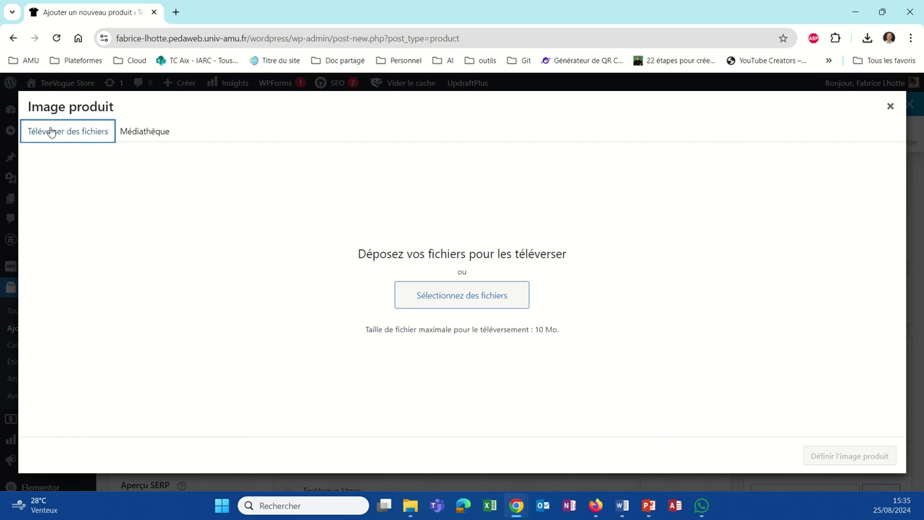
click(417, 292)
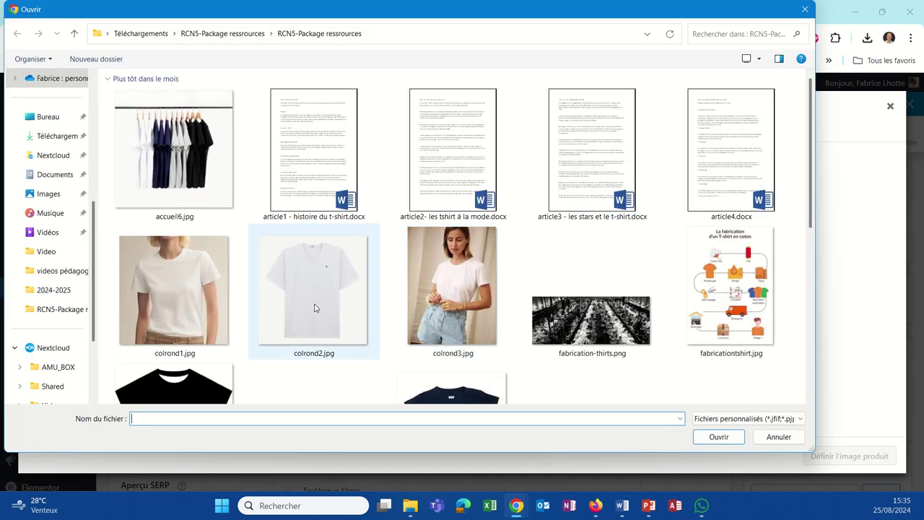
scroll(315, 308, down, 5)
scroll(315, 309, down, 2)
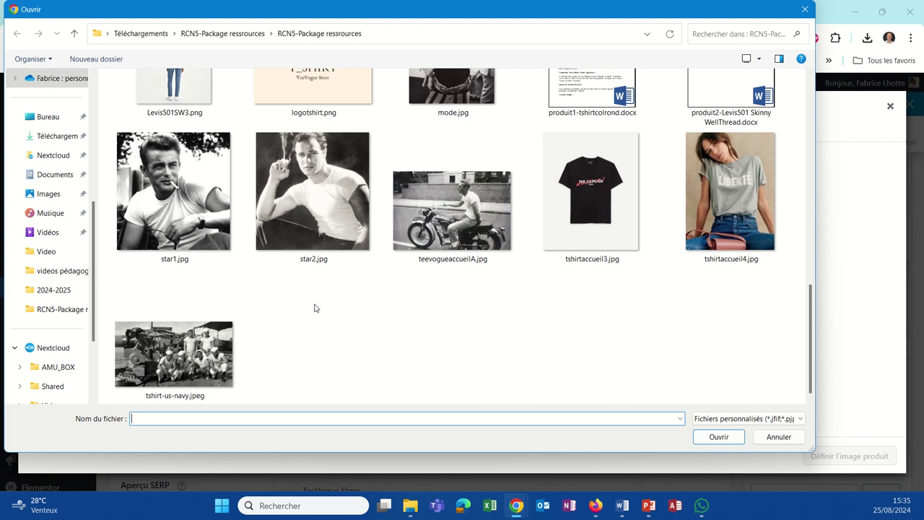
scroll(315, 308, up, 3)
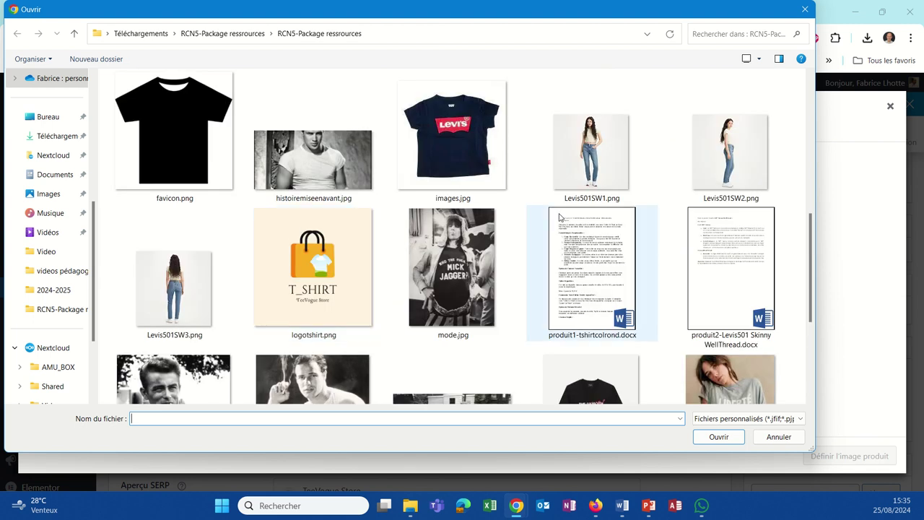
double_click(589, 185)
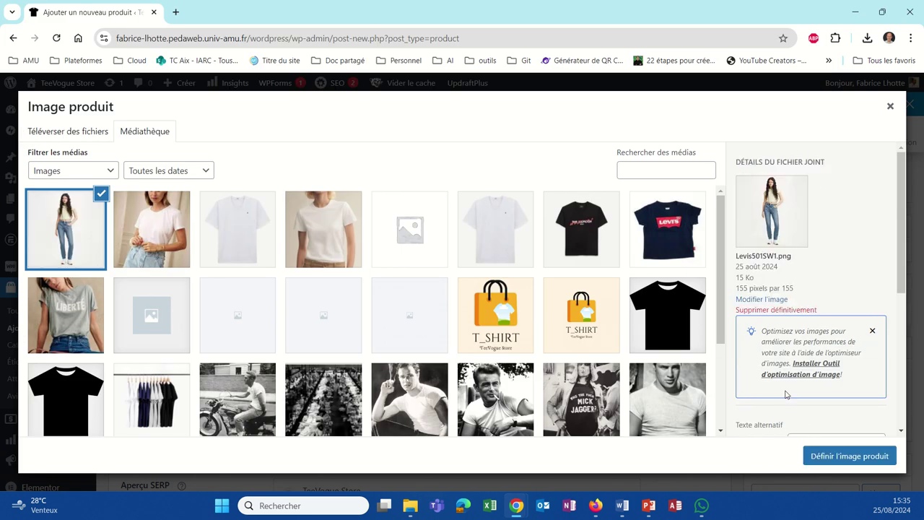
Step: Give the Levis501SW1 image the alternative text "Levi's 501® Skinny WellThread" and set it as the product image
scroll(767, 345, down, 2)
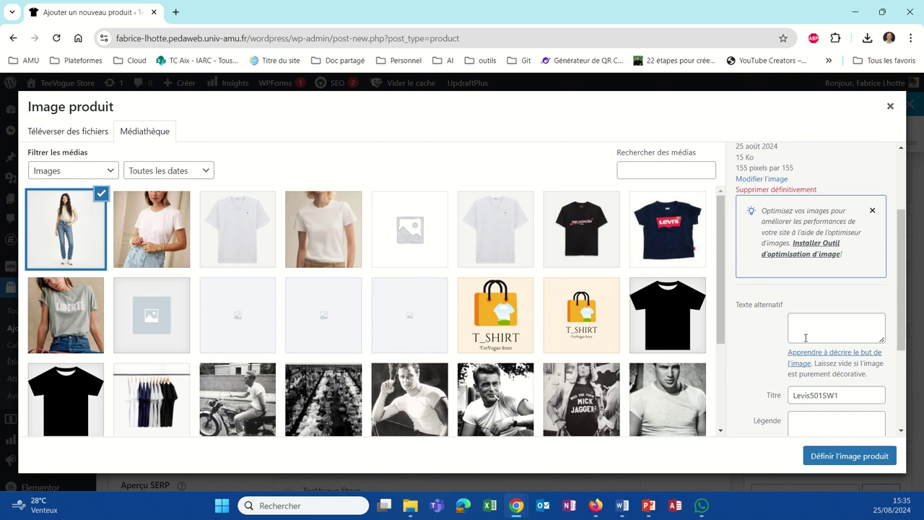
click(804, 336)
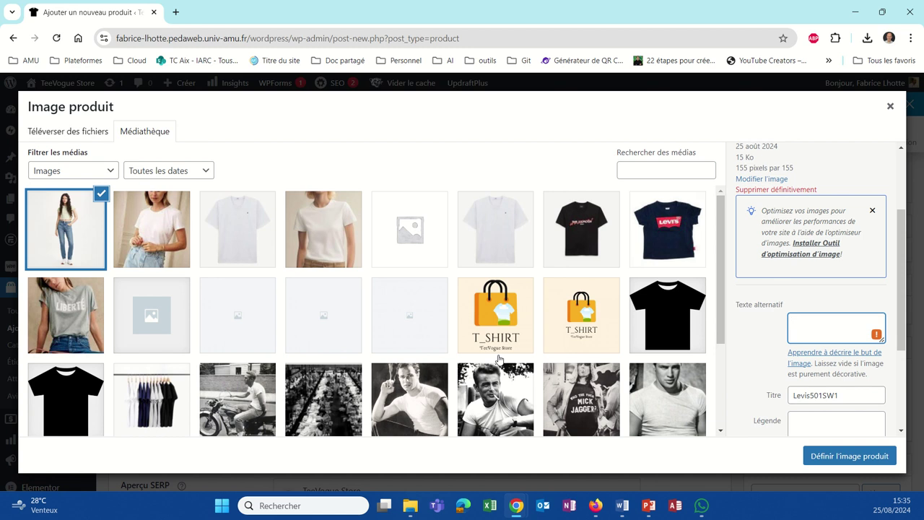
text(Levi)
text('s)
text( 501)
text(501®)
key(BackSpace)
key(BackSpace)
key(BackSpace)
key(End)
text(Skinn)
text(y Well)
text(T)
text(hra)
text(ead)
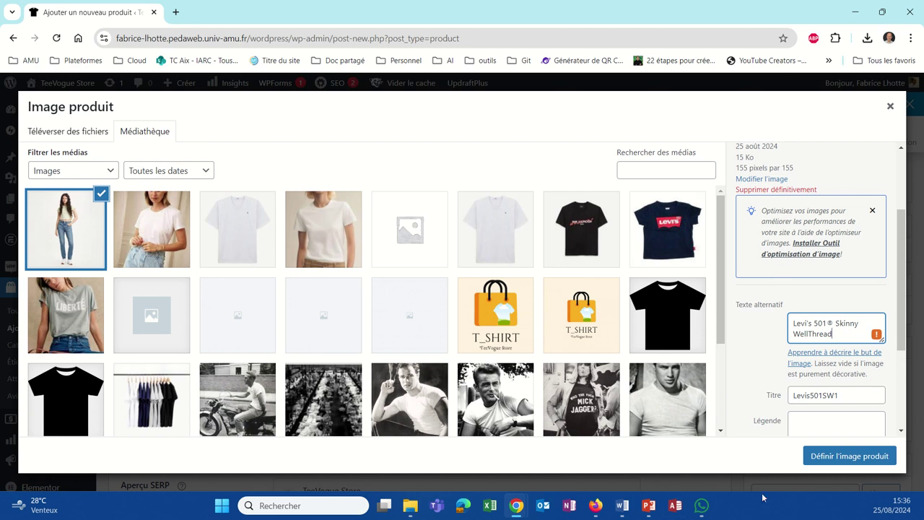
click(814, 458)
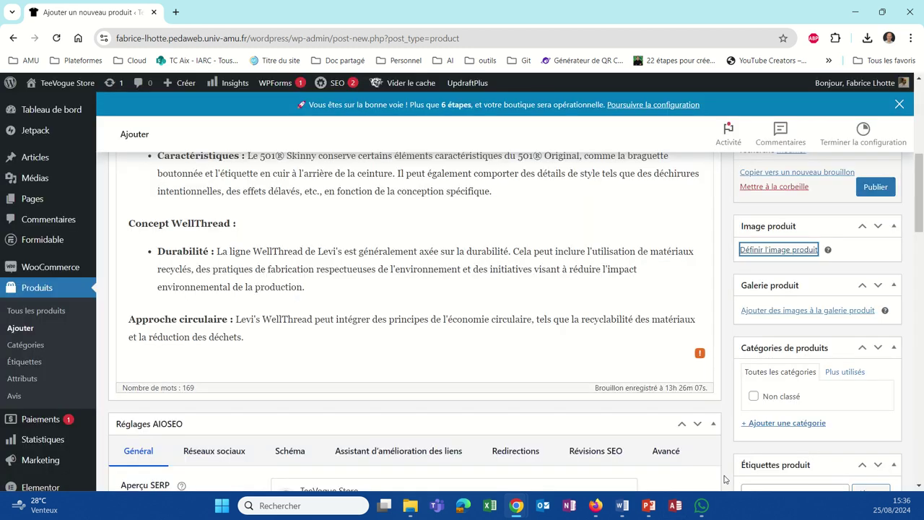
Step: Upload Levis501SW2.png and Levis501SW3.png from the RCN5-Package ressrources folder and add both to the product gallery
scroll(791, 379, down, 2)
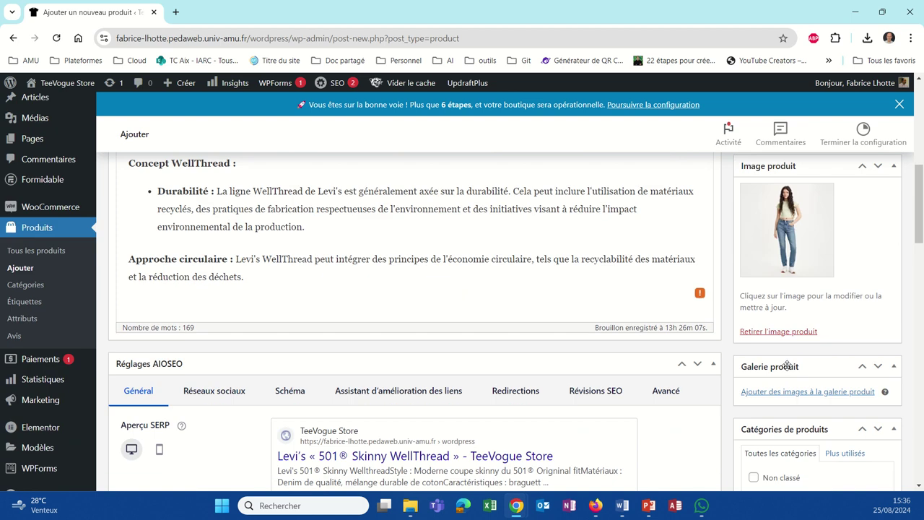
click(780, 332)
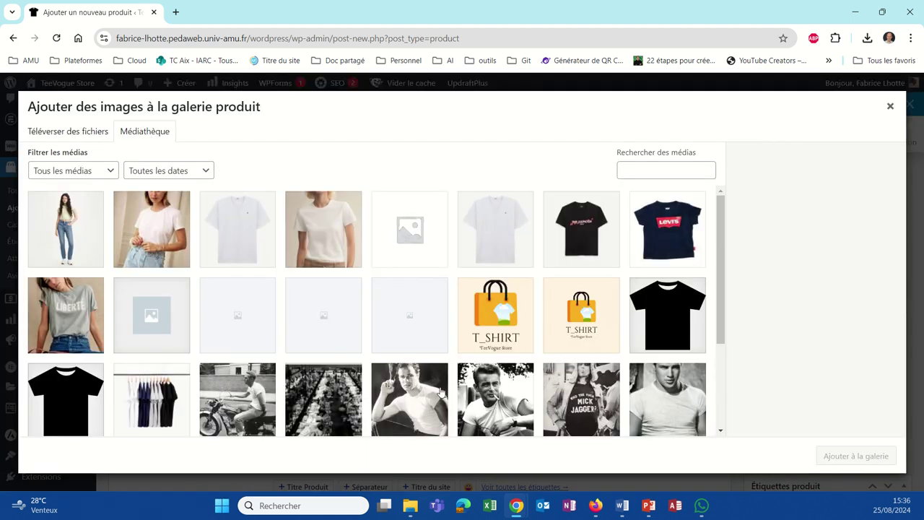
click(63, 134)
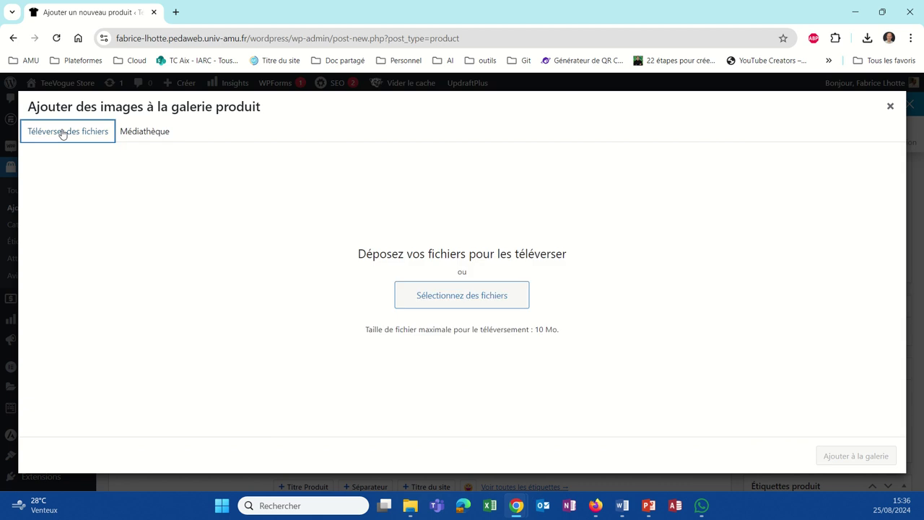
click(434, 293)
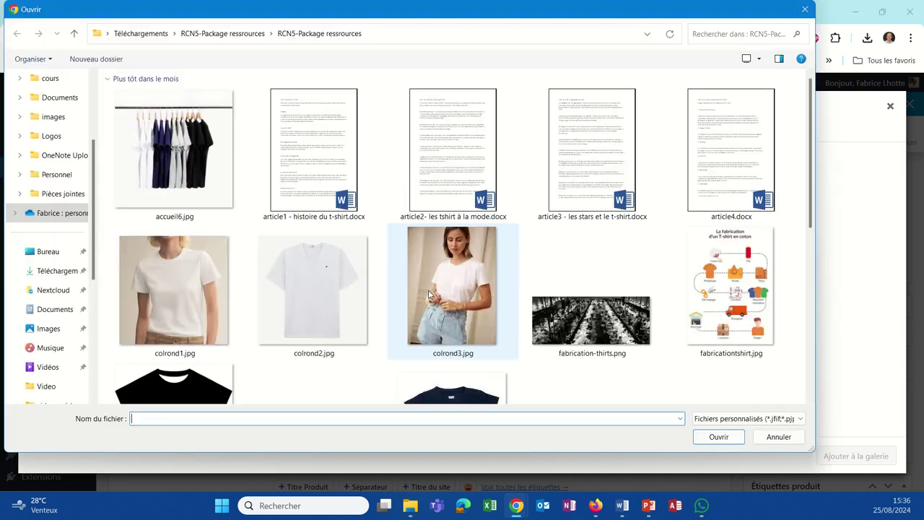
scroll(462, 299, down, 5)
scroll(487, 303, up, 4)
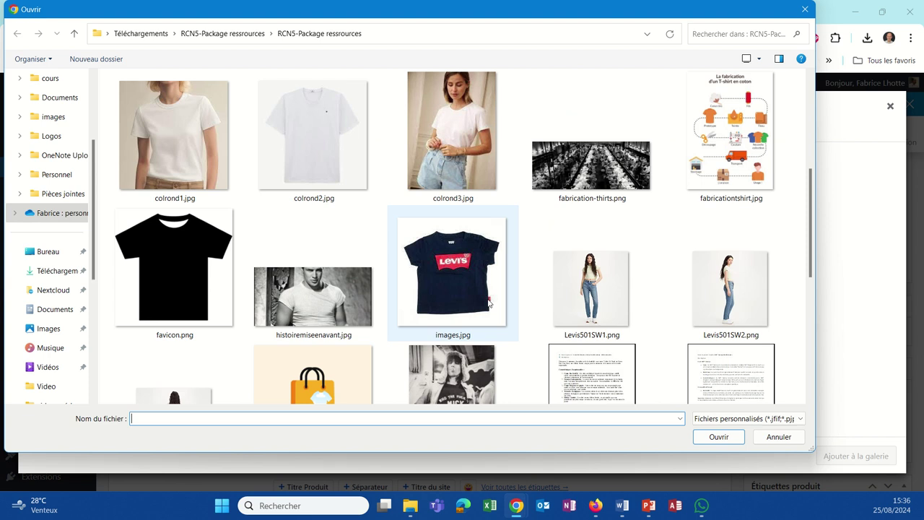
scroll(489, 303, up, 2)
scroll(488, 303, down, 5)
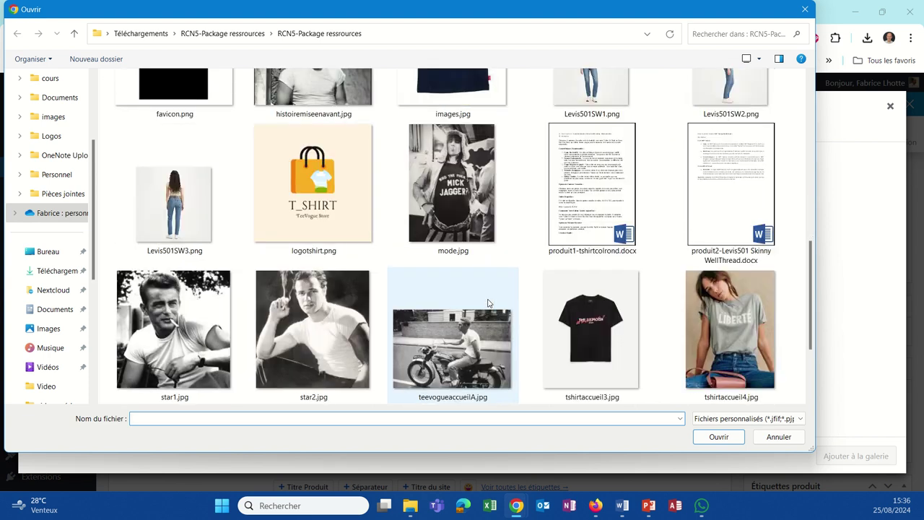
scroll(489, 304, up, 2)
click(711, 179)
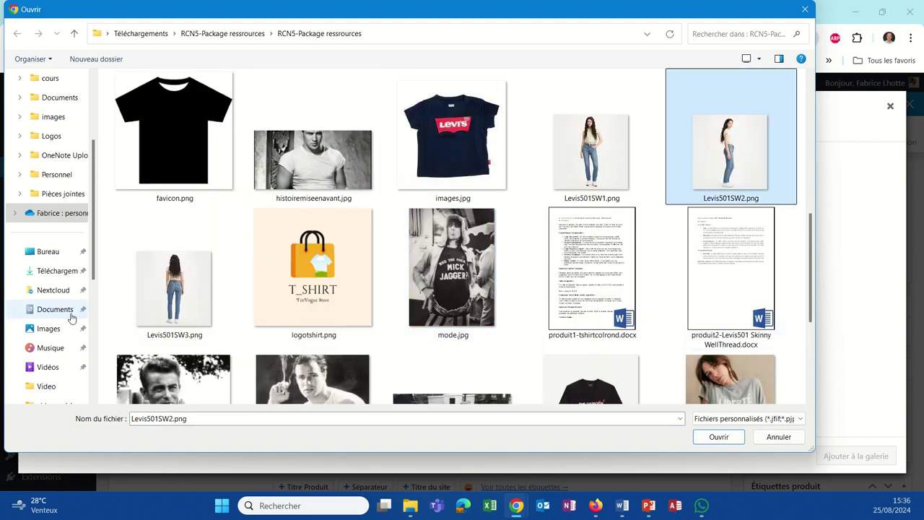
ctrl+click(132, 312)
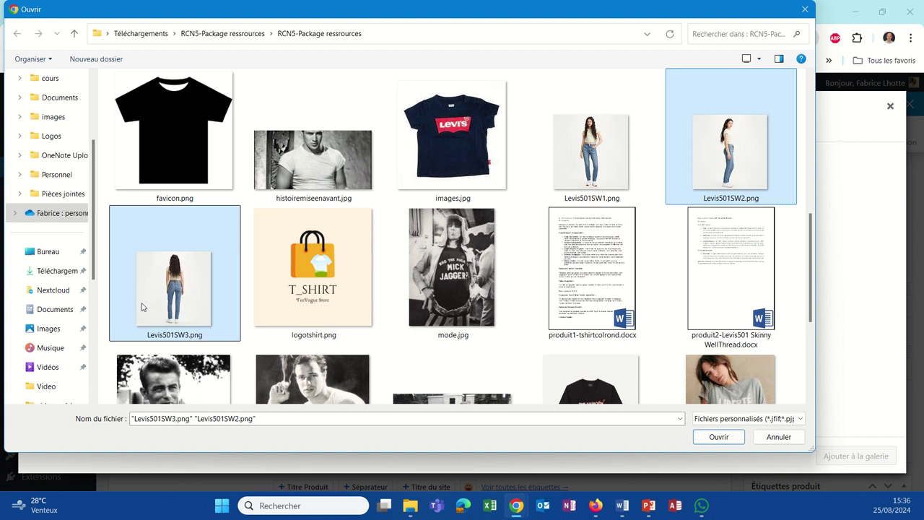
click(722, 437)
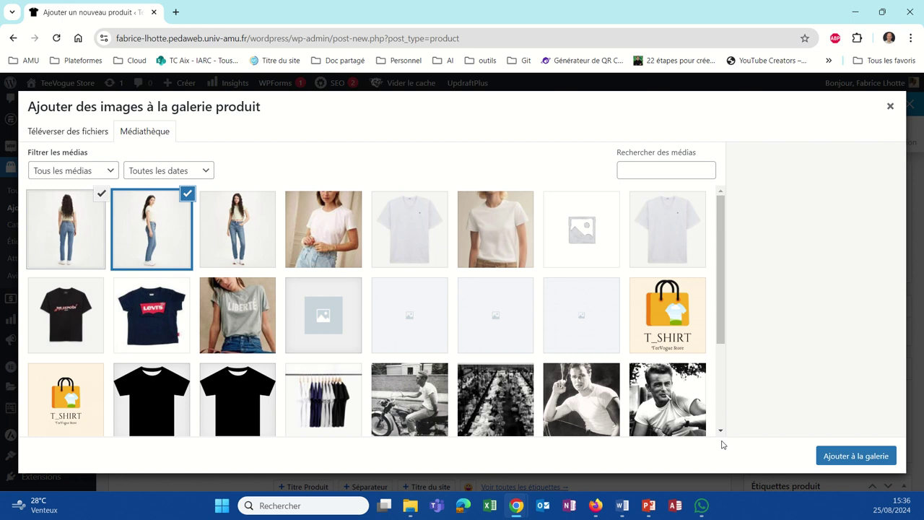
click(846, 456)
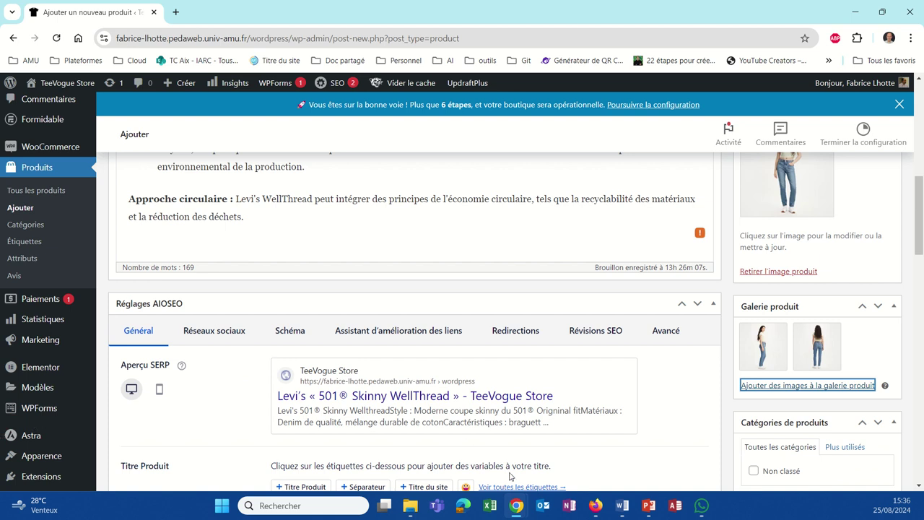
Step: Publish the Levi's 501® Skinny WellThread product
scroll(816, 359, up, 2)
scroll(816, 359, up, 2)
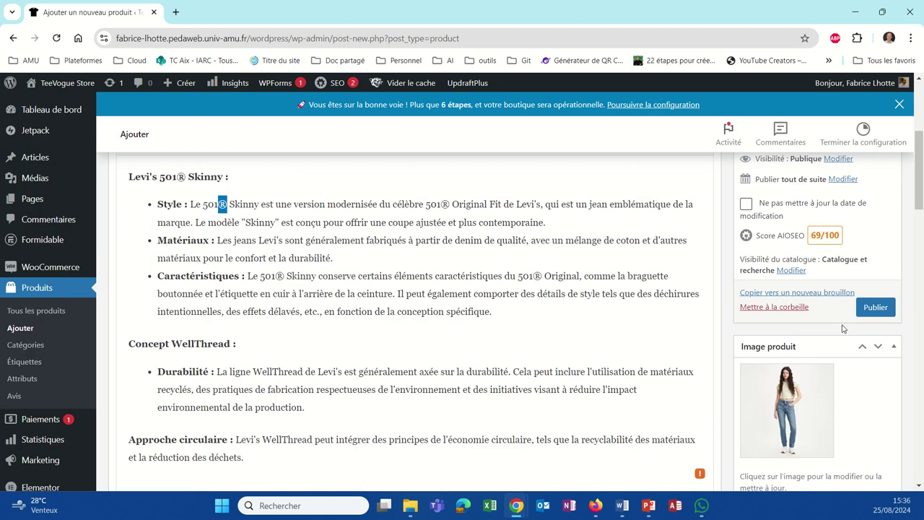
click(866, 313)
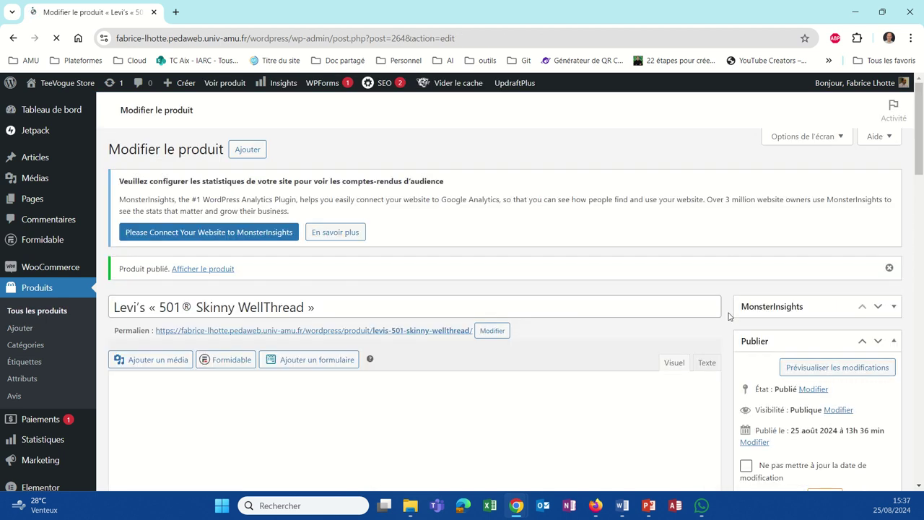
Step: Preview the product page, check its images, price, short description and stock availability, and close the preview
click(817, 368)
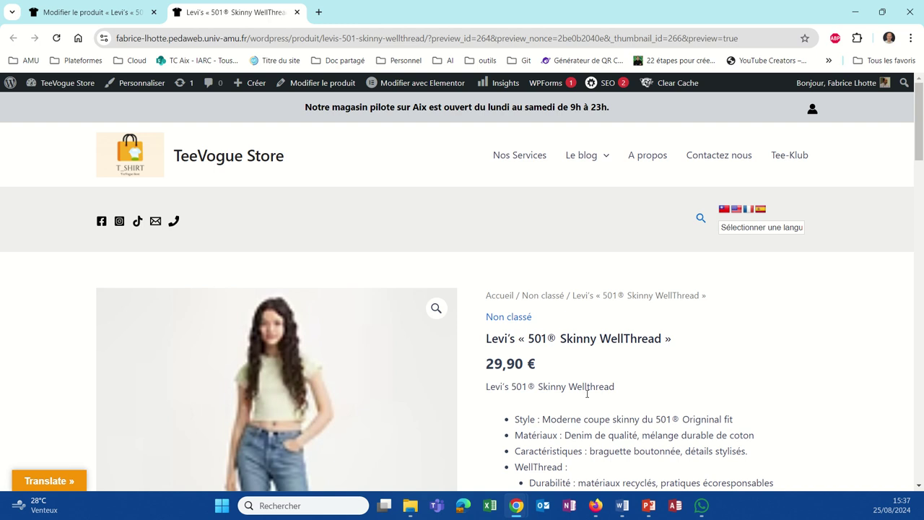
scroll(842, 358, down, 2)
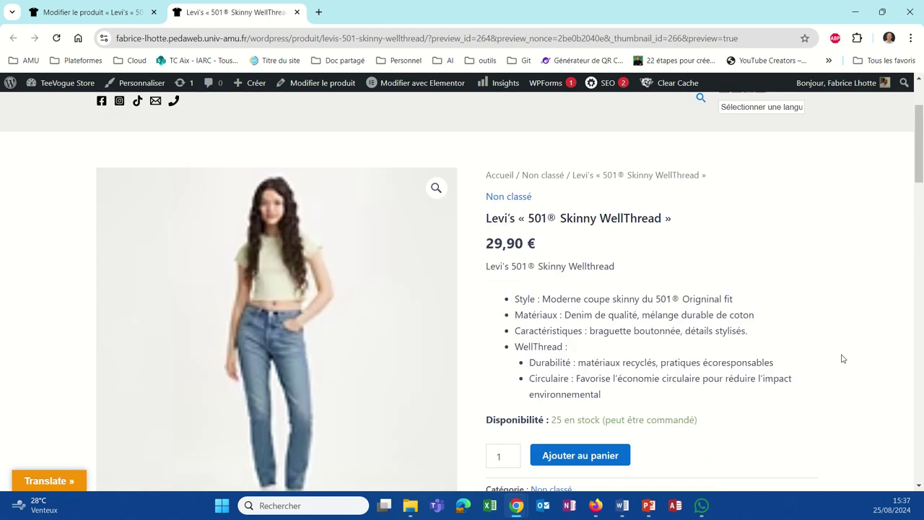
scroll(842, 358, down, 4)
scroll(842, 359, up, 4)
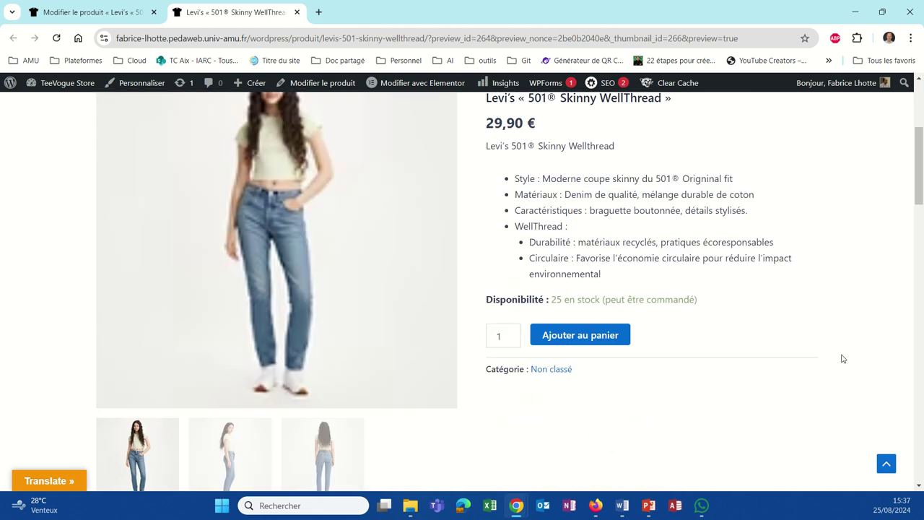
scroll(842, 358, down, 2)
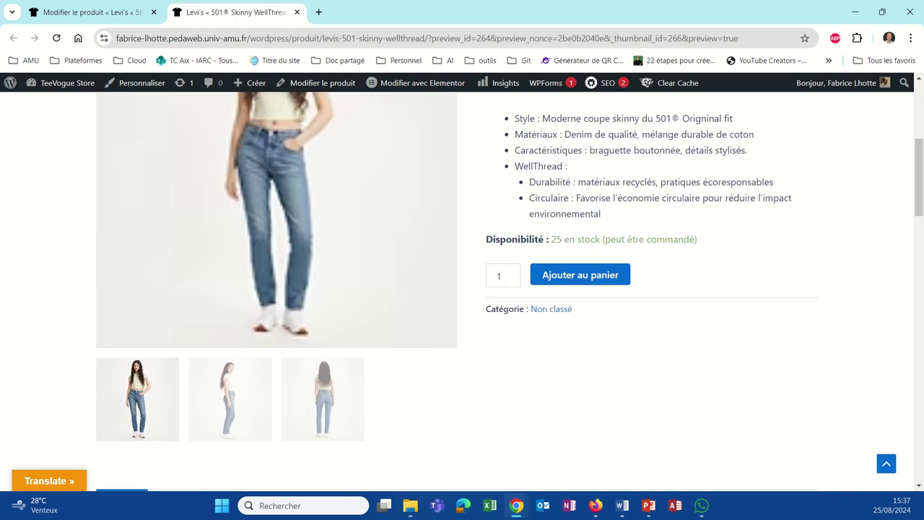
scroll(856, 150, up, 2)
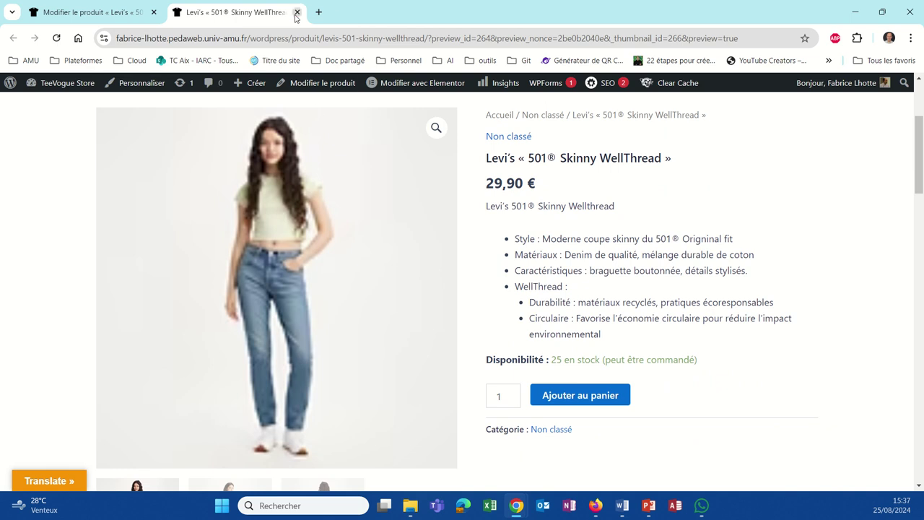
click(296, 12)
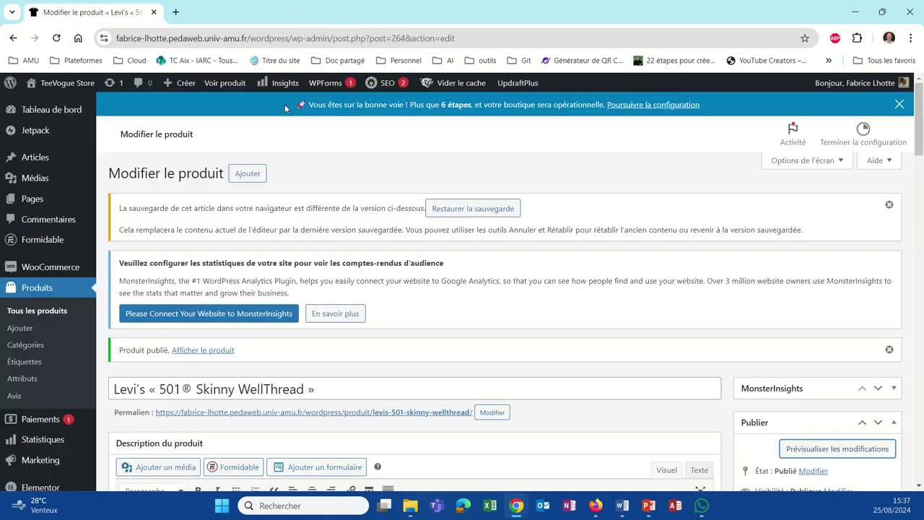